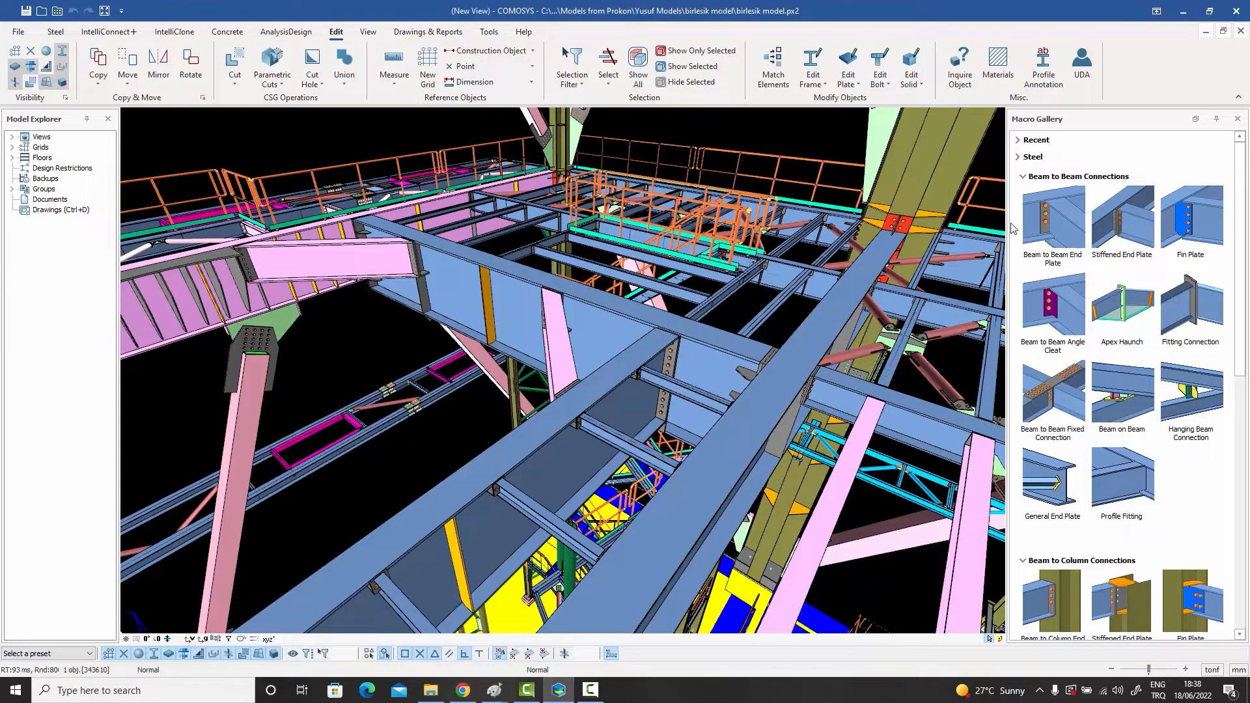
Step: Open the Beam to Beam End Plate macro properties, review the second-side figure and first-side bolt settings, and close them
double_click(1044, 226)
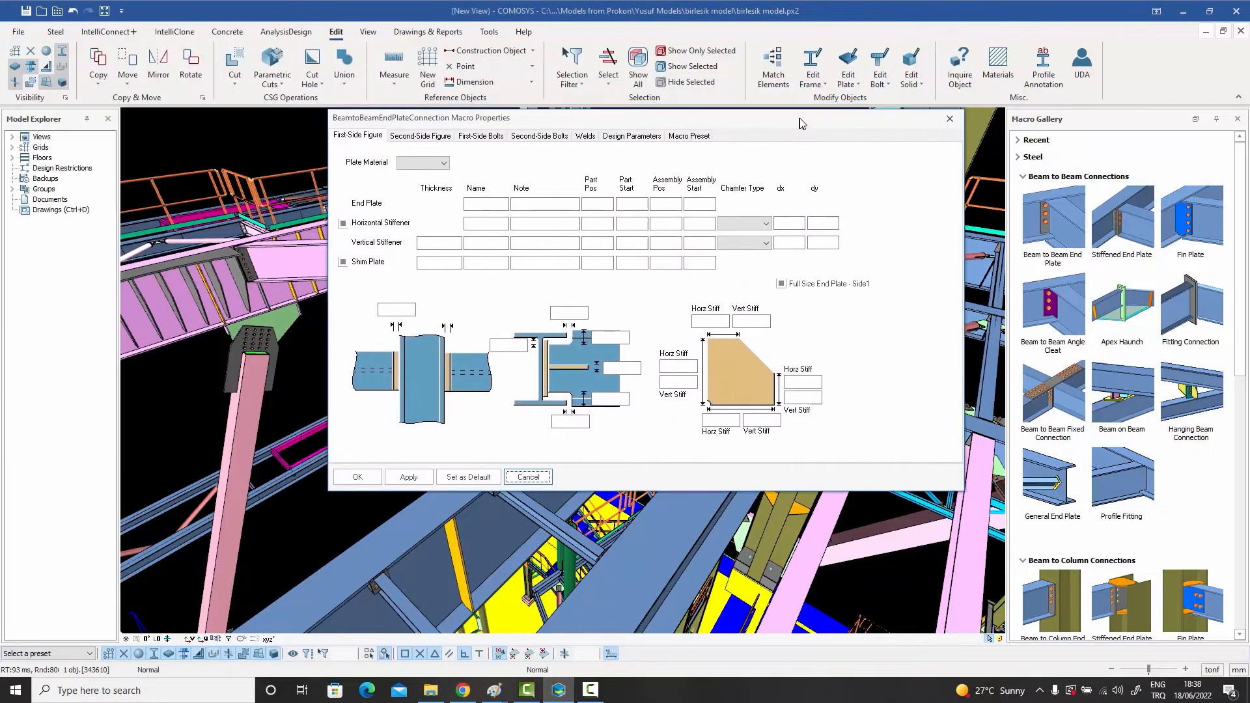
click(418, 139)
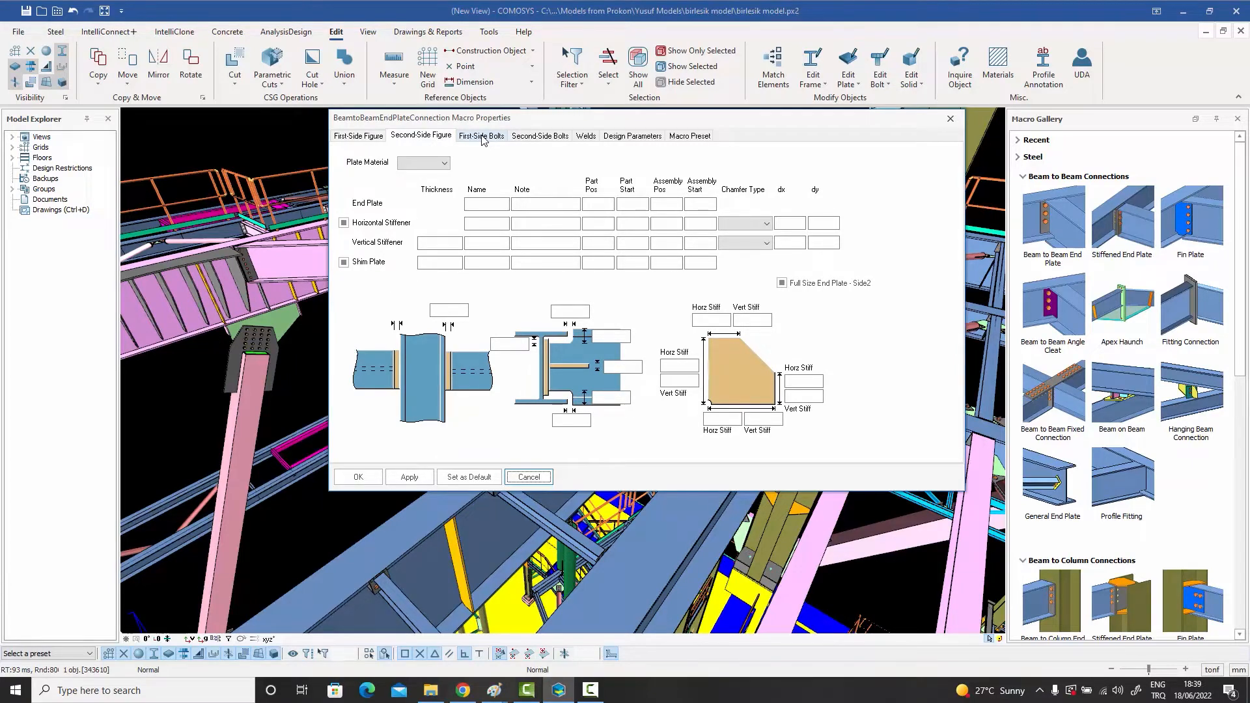
click(482, 136)
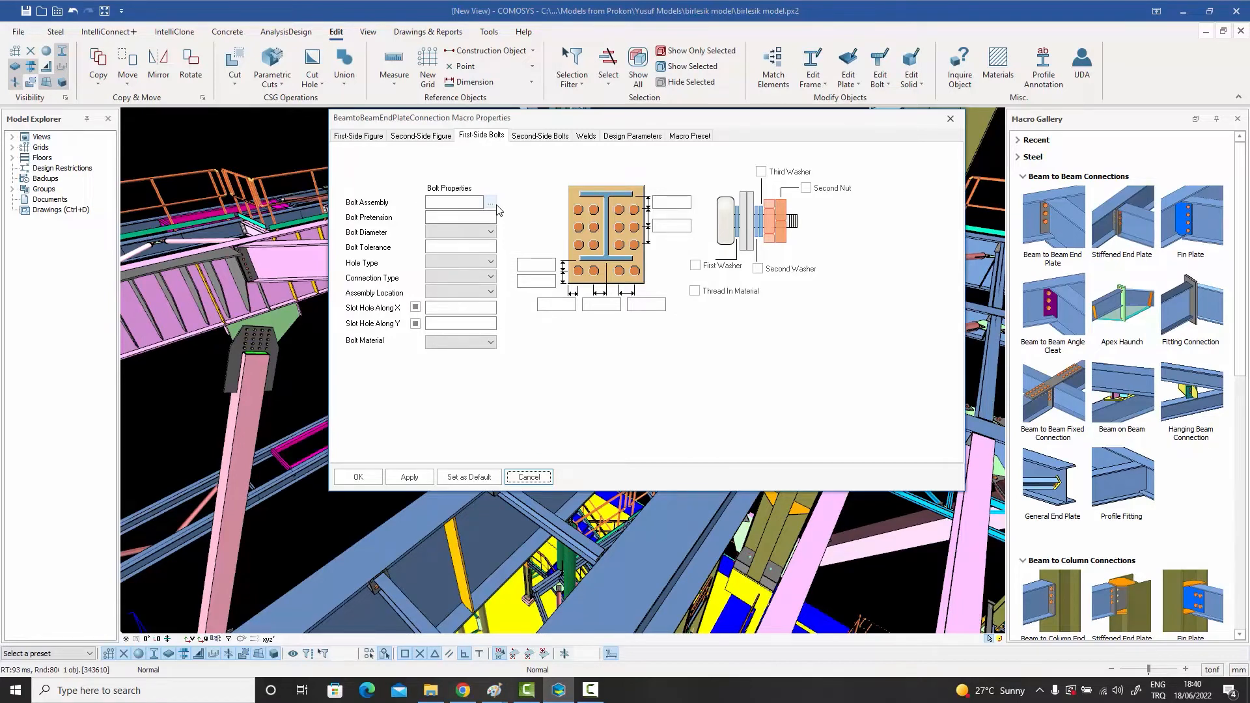
click(950, 119)
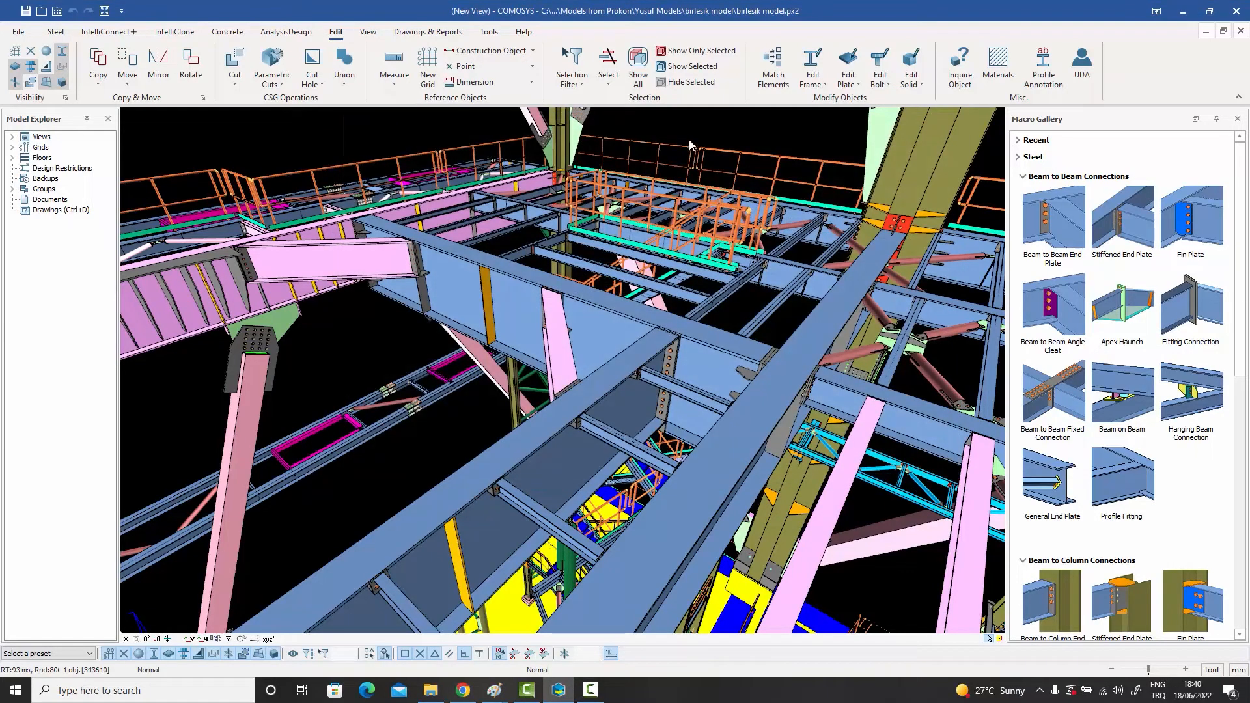
Step: Open the Project Preferences and check the list of available preference files
middle_drag(688, 137, 702, 172)
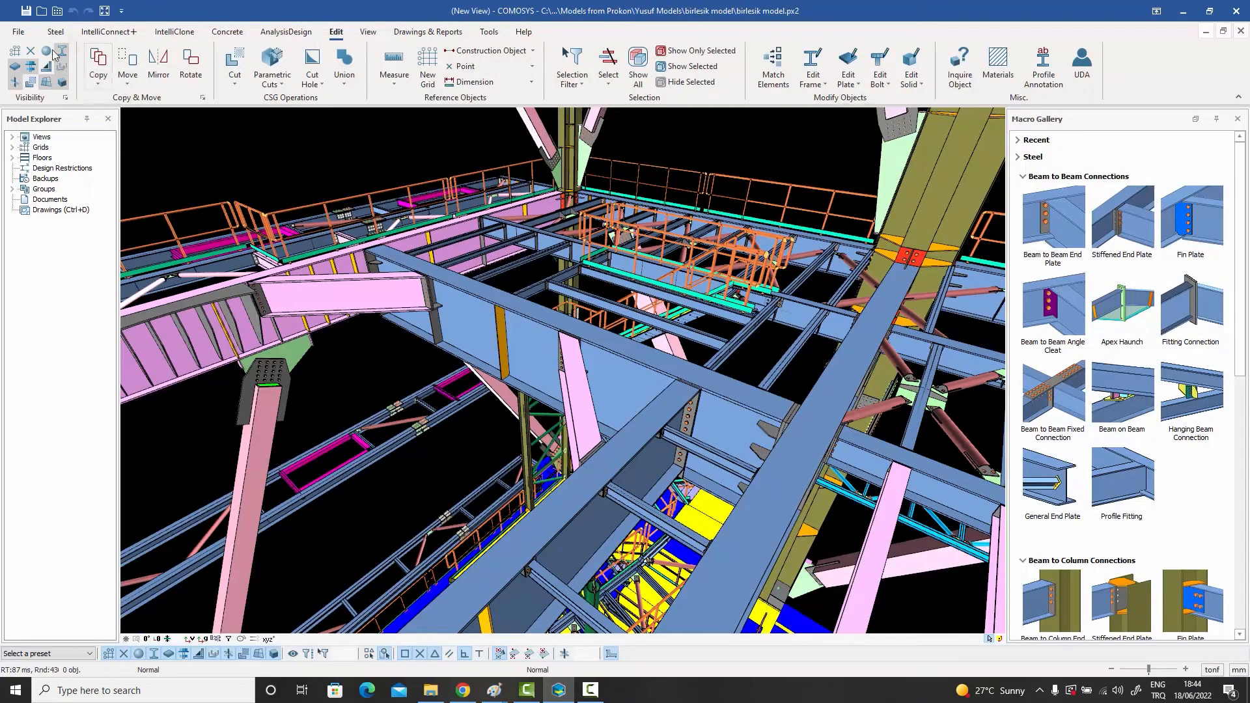
click(18, 31)
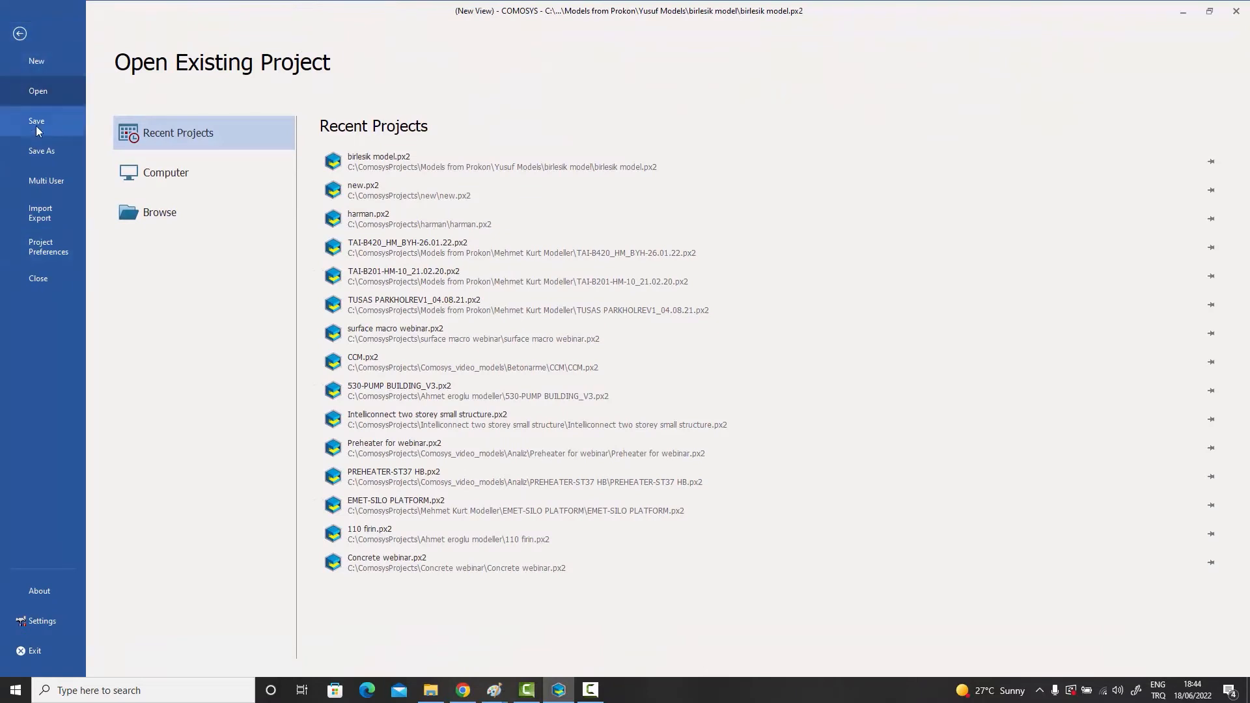
click(56, 246)
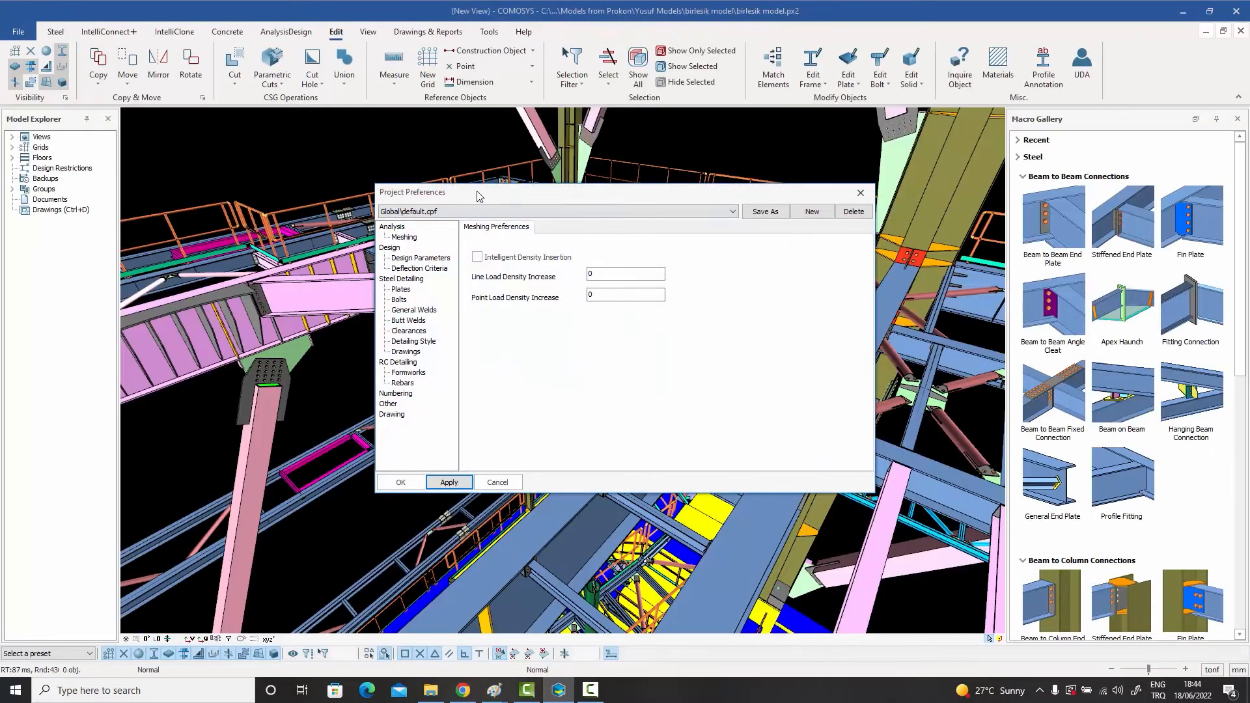
drag(480, 197, 411, 180)
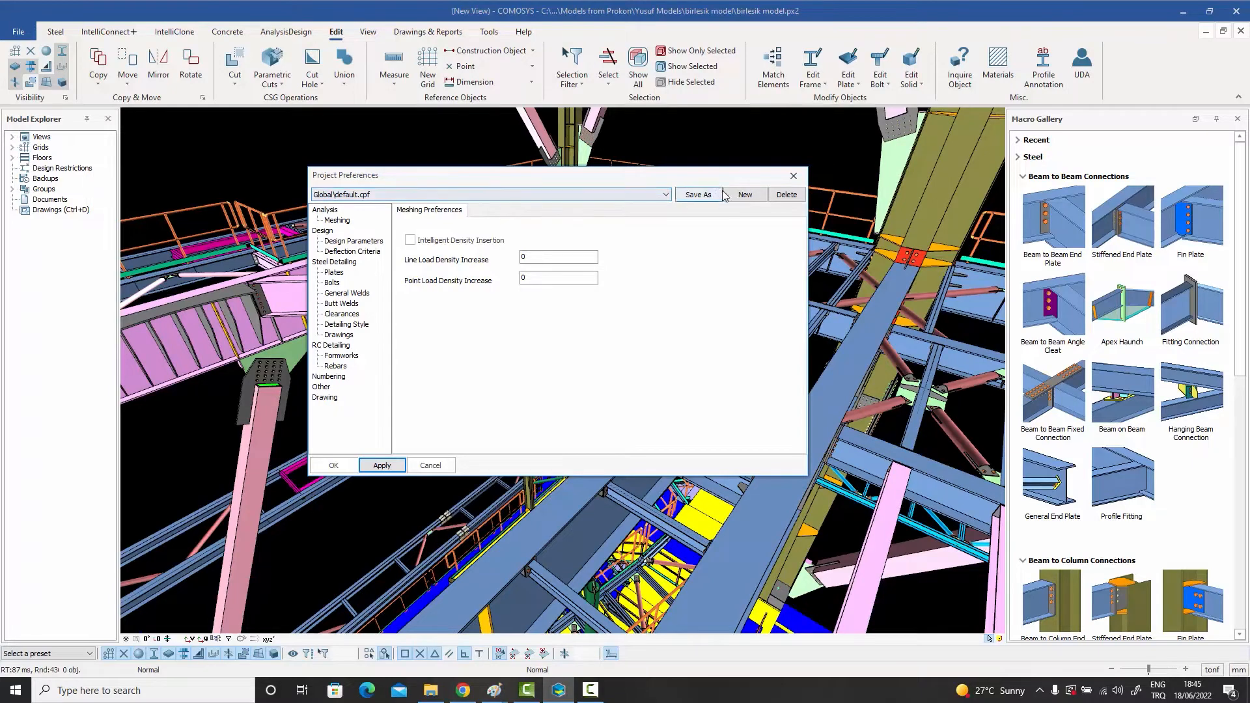
click(666, 197)
click(668, 197)
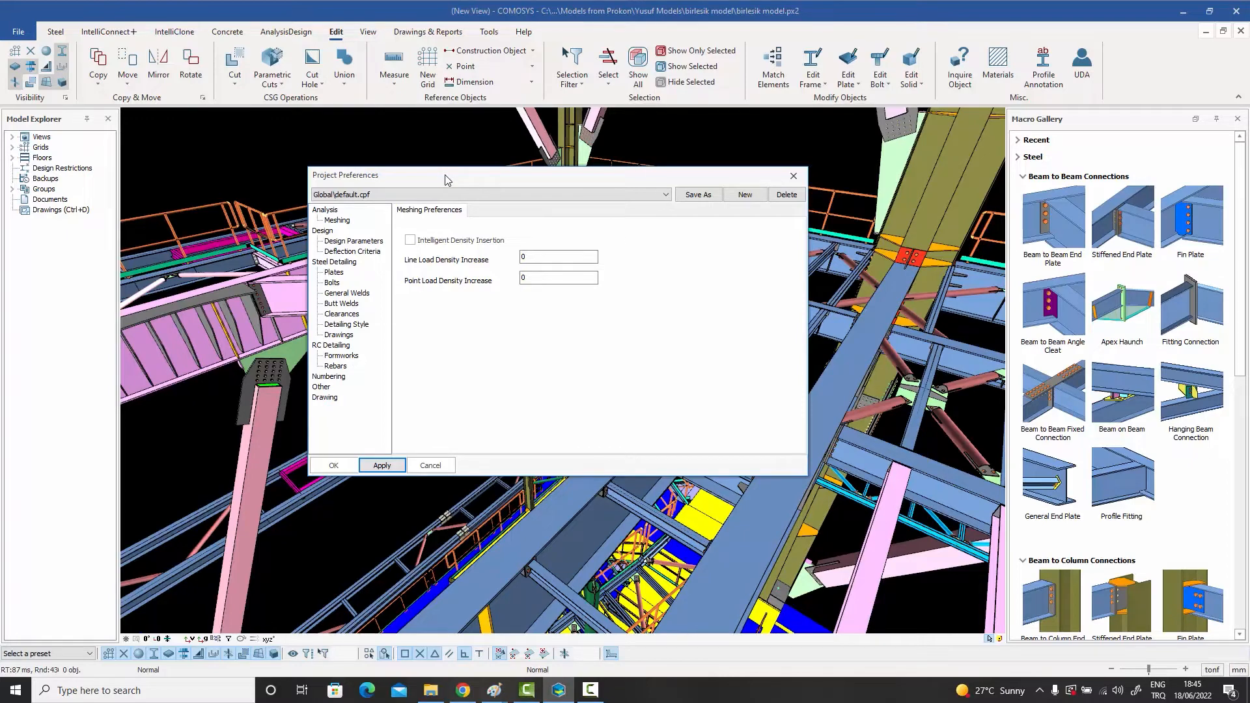
drag(444, 177, 449, 167)
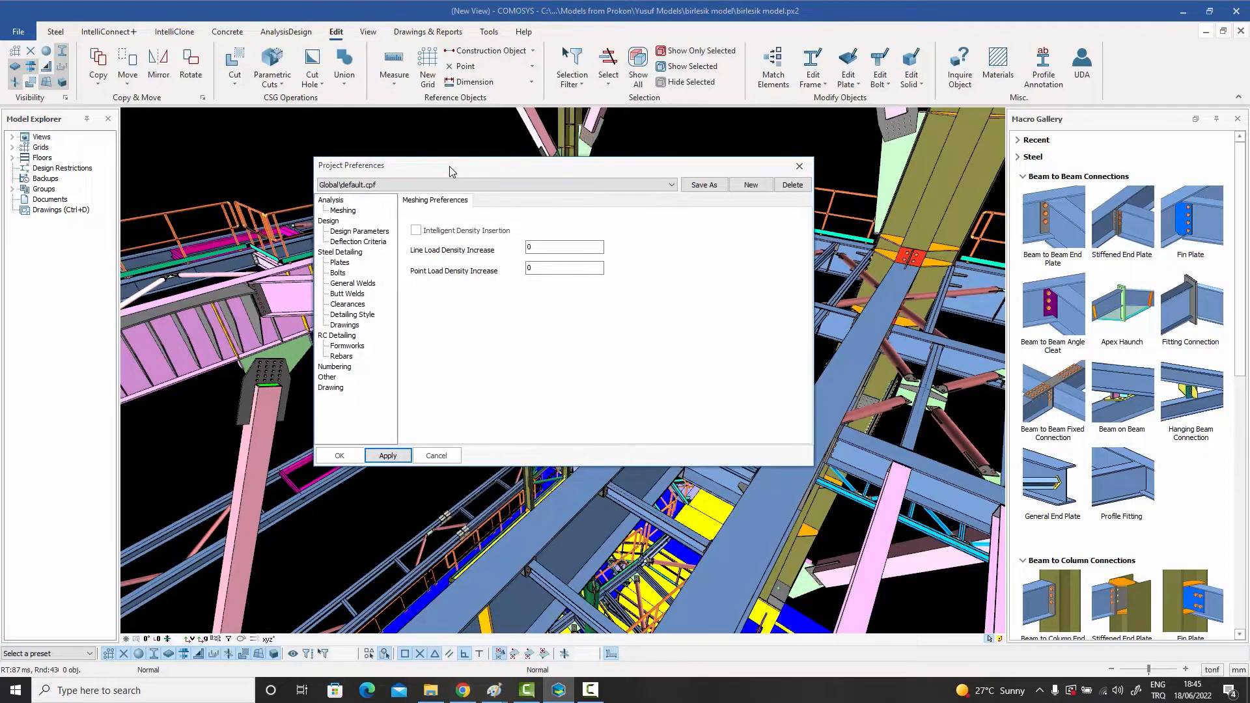
Step: Examine the Design Parameters, checking the design standards offered for connections and profiles
click(360, 232)
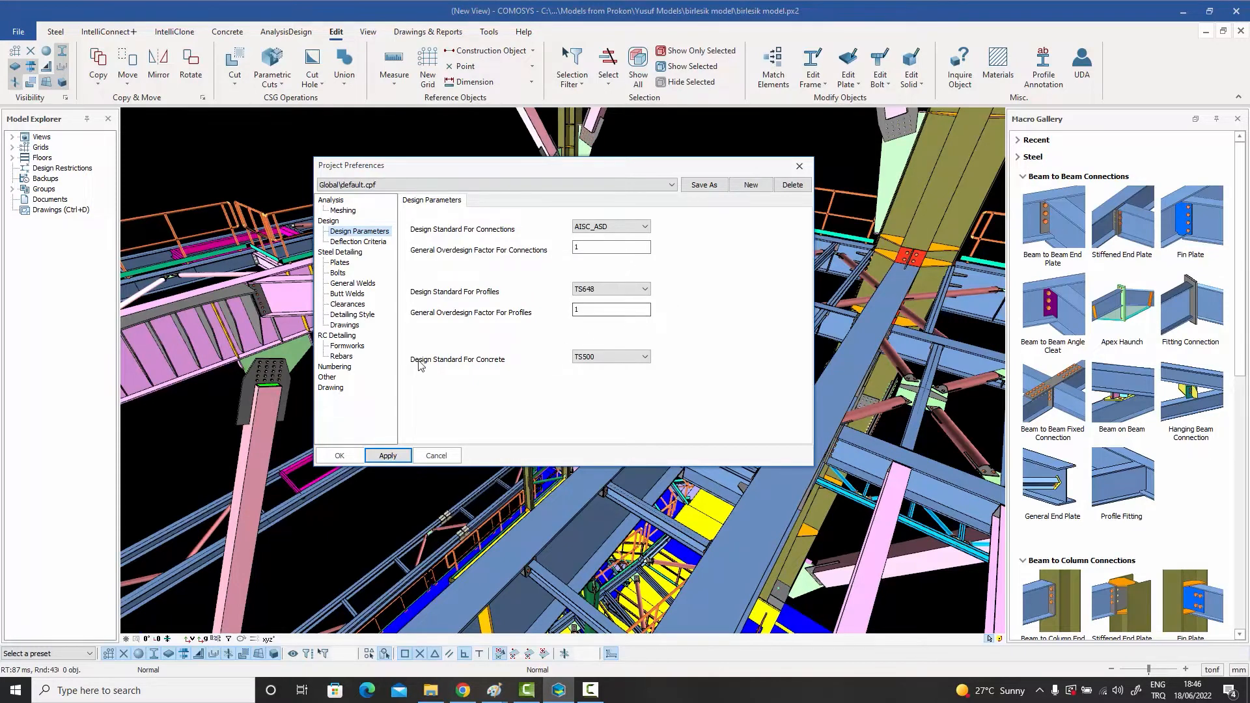
click(622, 232)
click(622, 231)
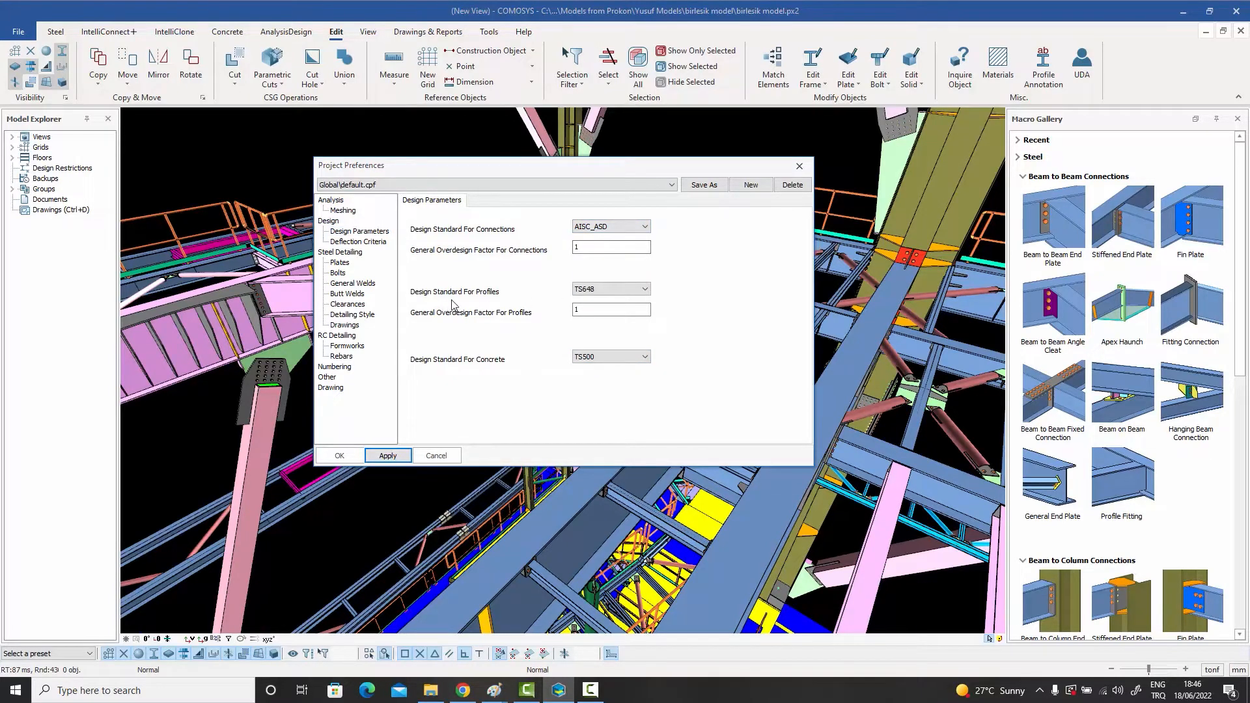
click(611, 290)
click(612, 307)
Step: Examine the Deflection Criteria for the Beam element type, including its length and L/ limits in both directions
click(361, 241)
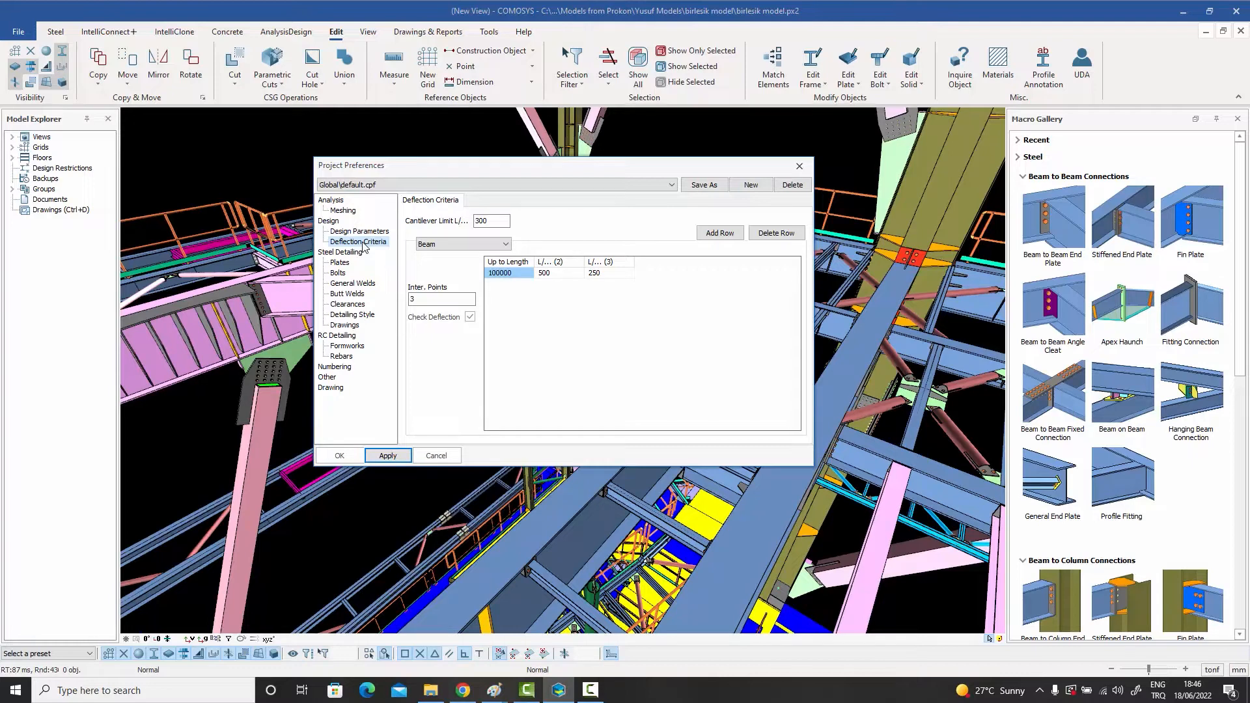
click(461, 245)
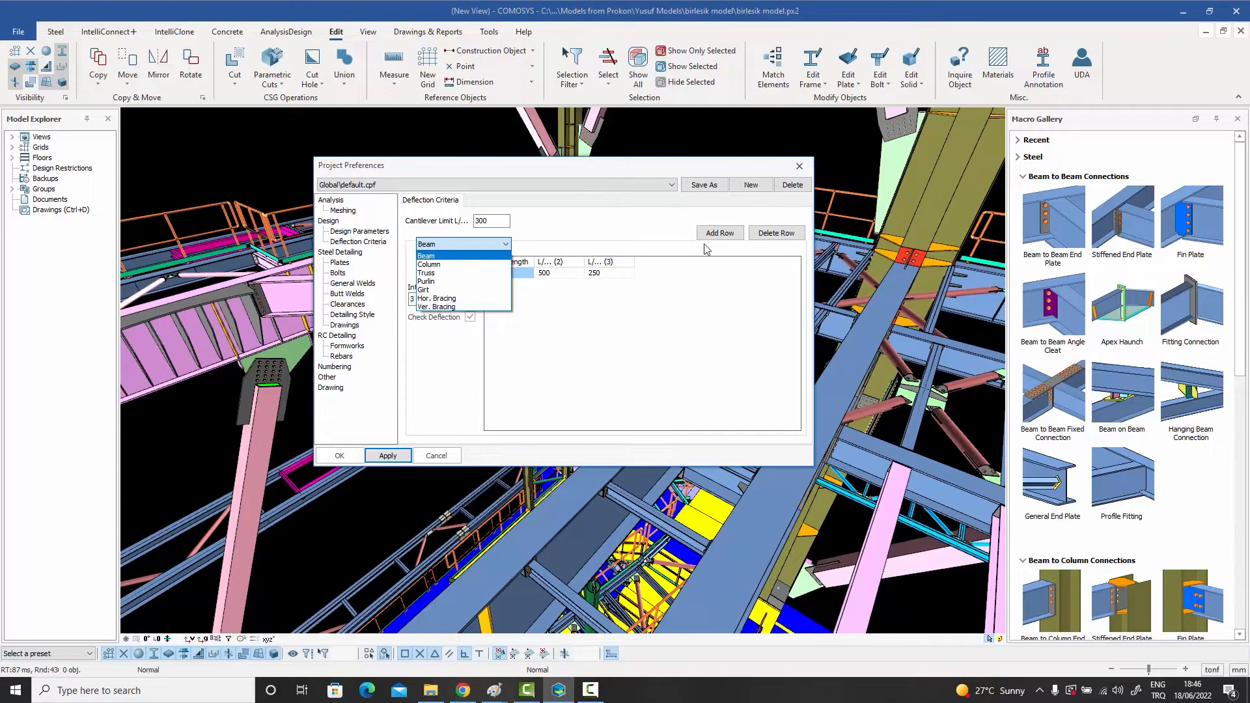
click(449, 257)
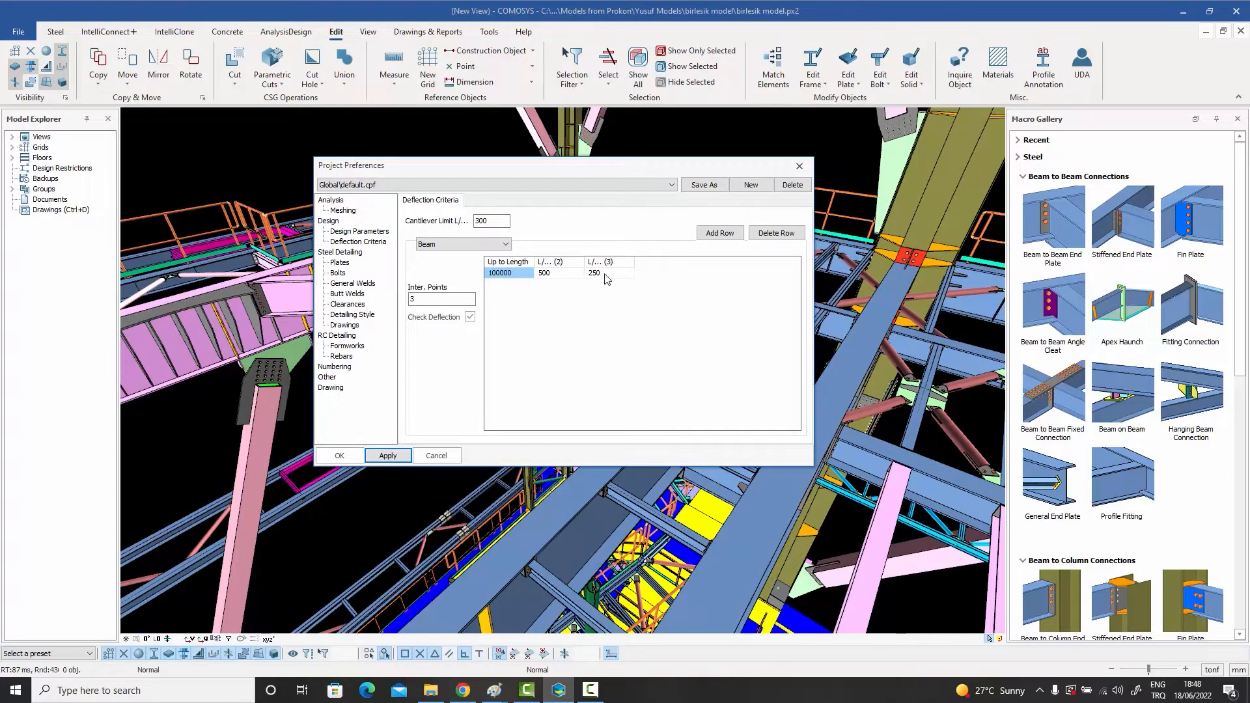
click(554, 277)
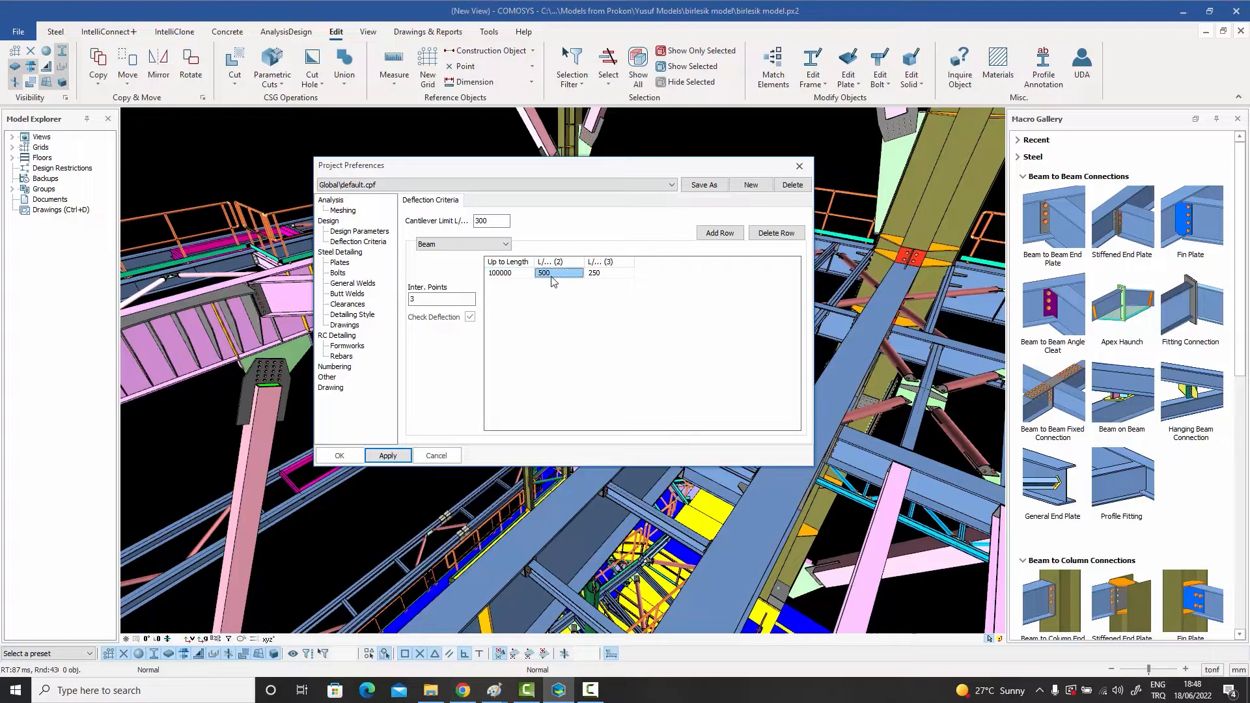
click(607, 276)
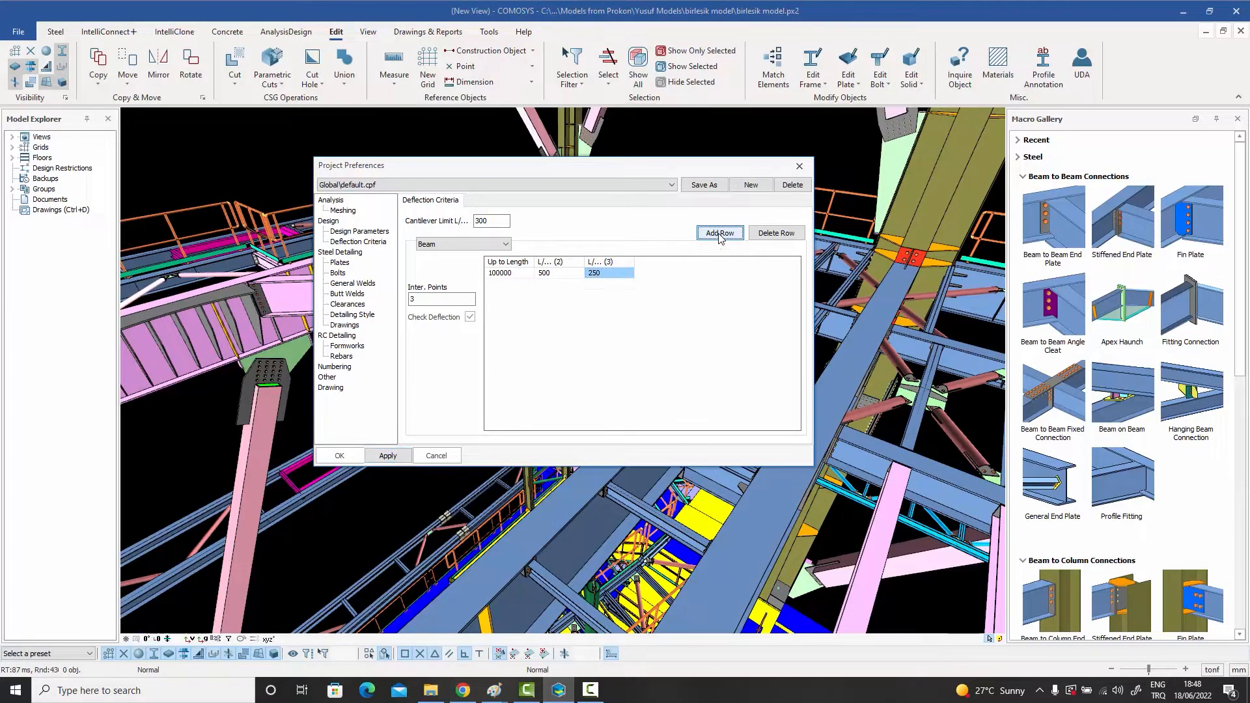
Step: Add two rows to the beam deflection table and set the first row's Up to Length to 5000
click(719, 233)
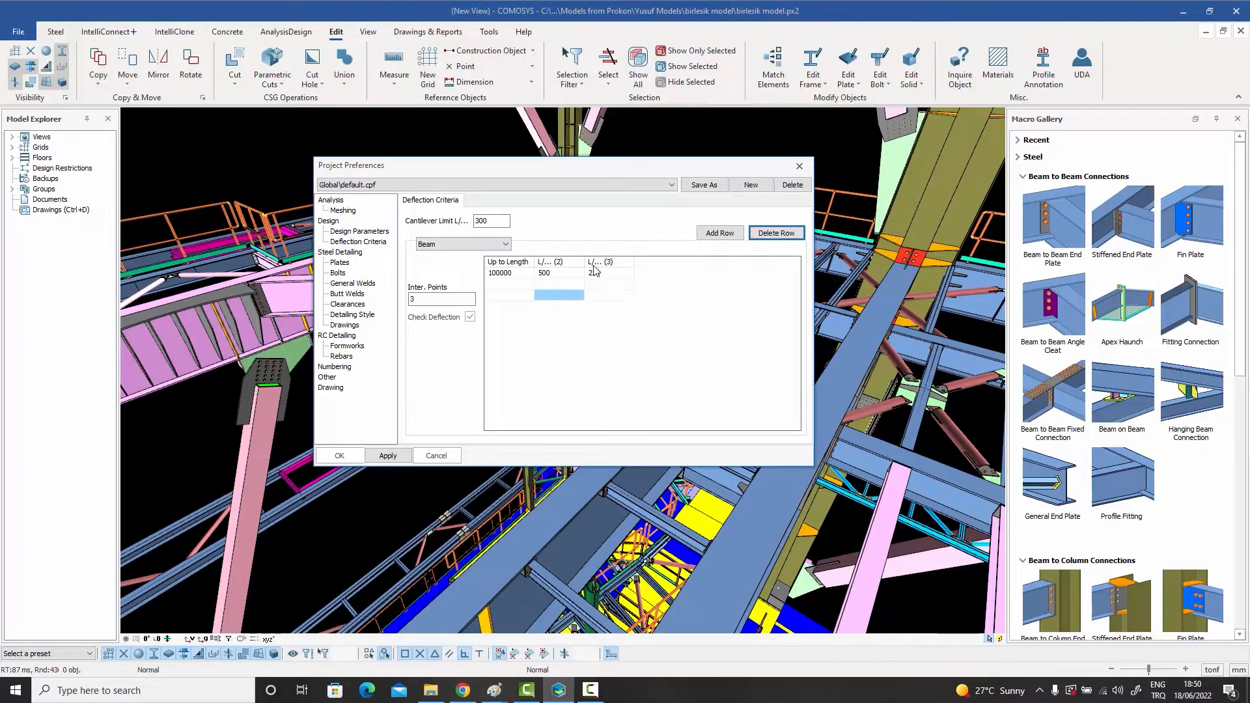
click(510, 276)
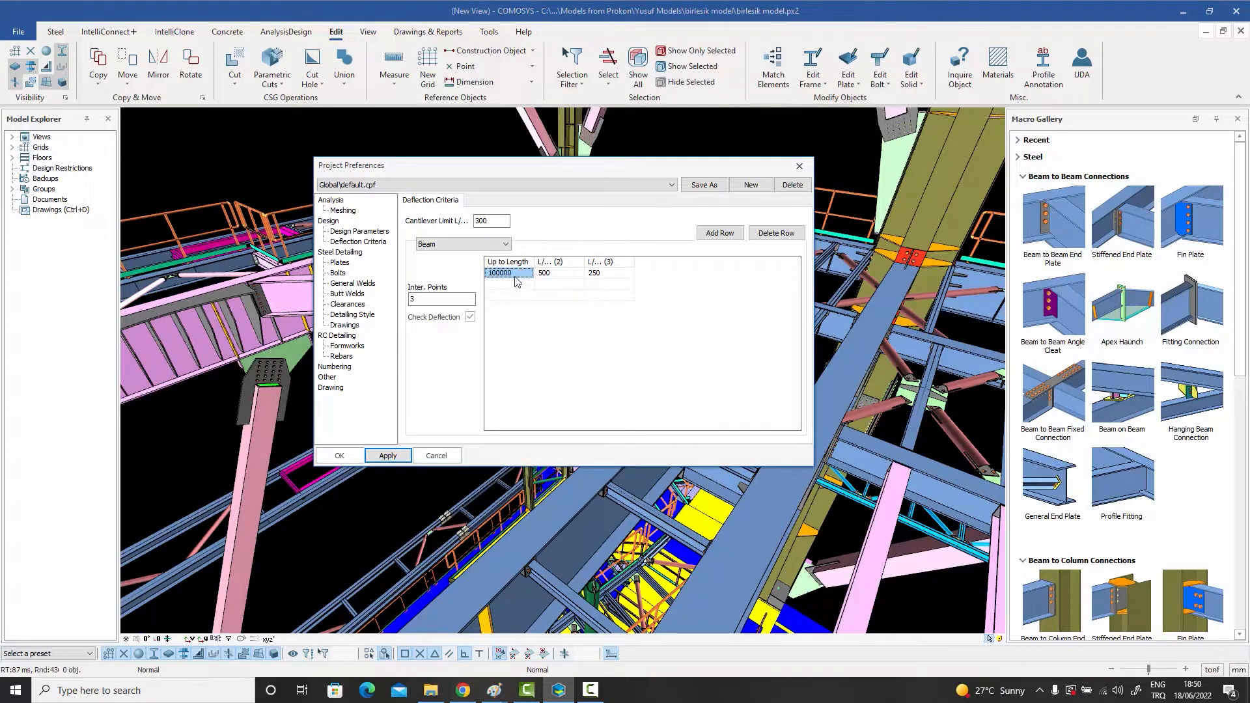
click(514, 274)
text(5)
click(561, 274)
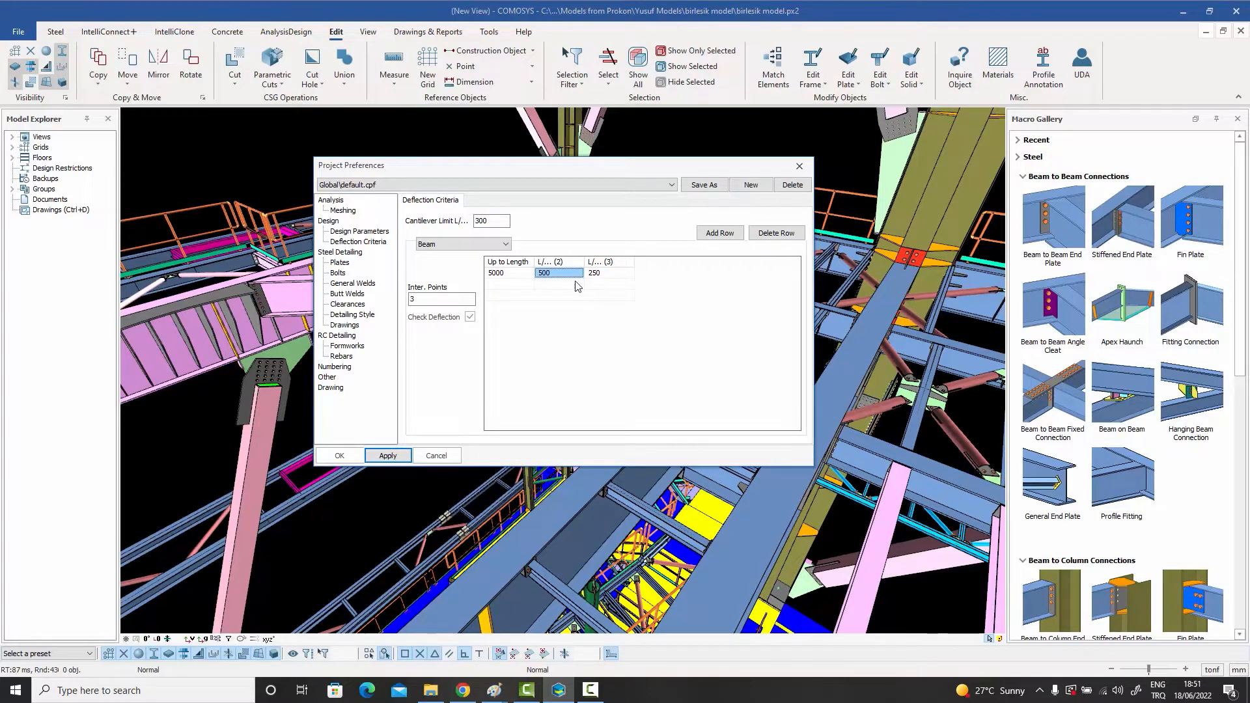
Step: Fill the second beam deflection row with Up to Length 10000, L/ (2) 400 and L/ (3) 200
click(506, 284)
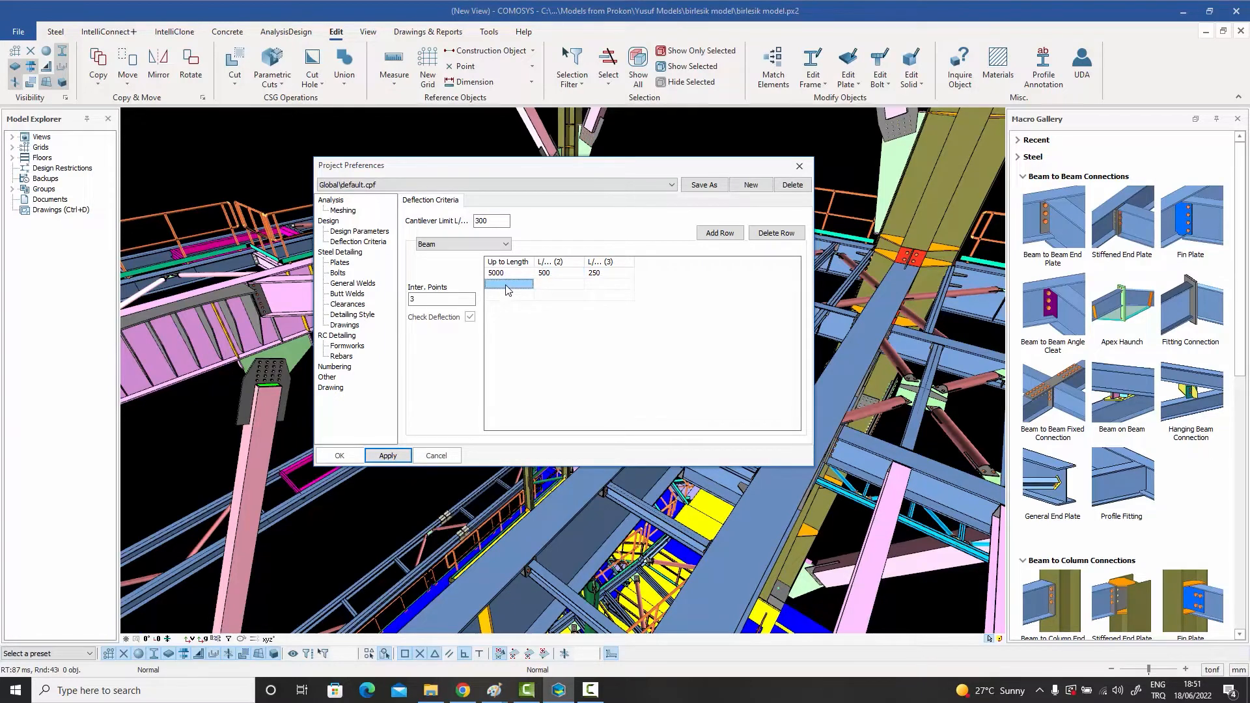
text(10000)
click(550, 285)
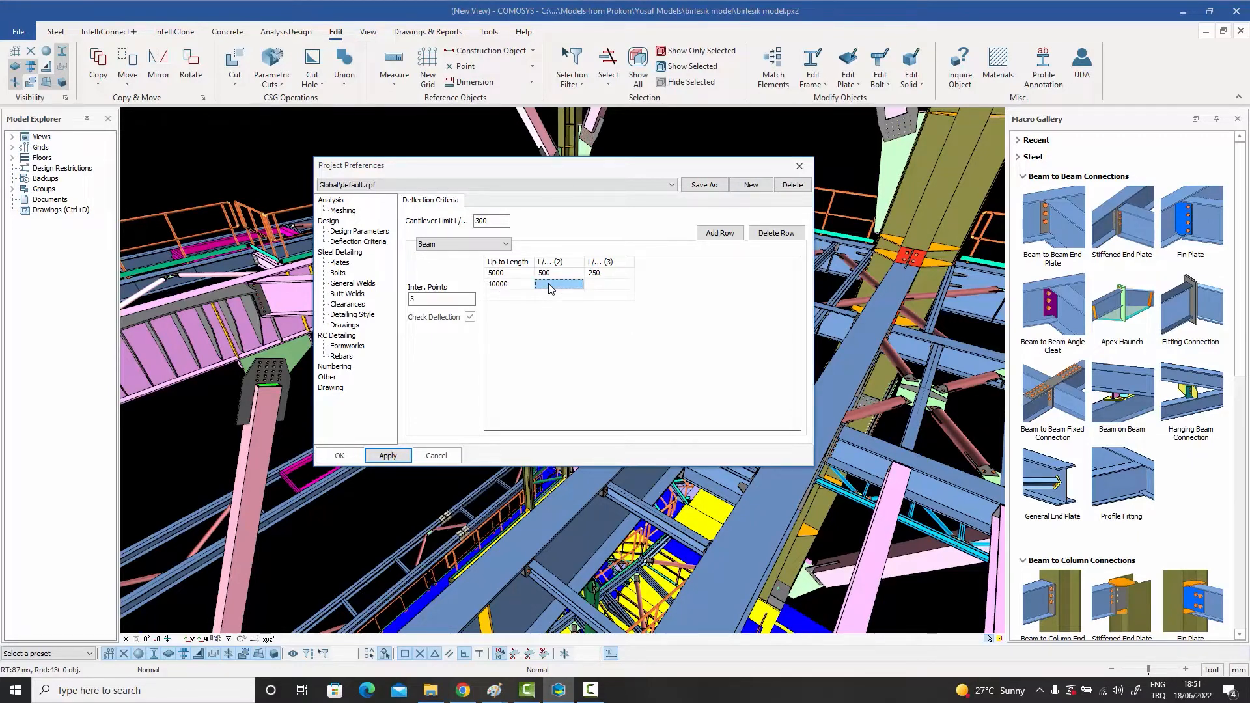
text(5)
text(00)
click(598, 286)
text(200)
Step: Fill the third beam deflection row with Up to Length 100000, L/ (2) 300 and L/ (3) 150
click(501, 296)
text(1)
click(545, 296)
text(3)
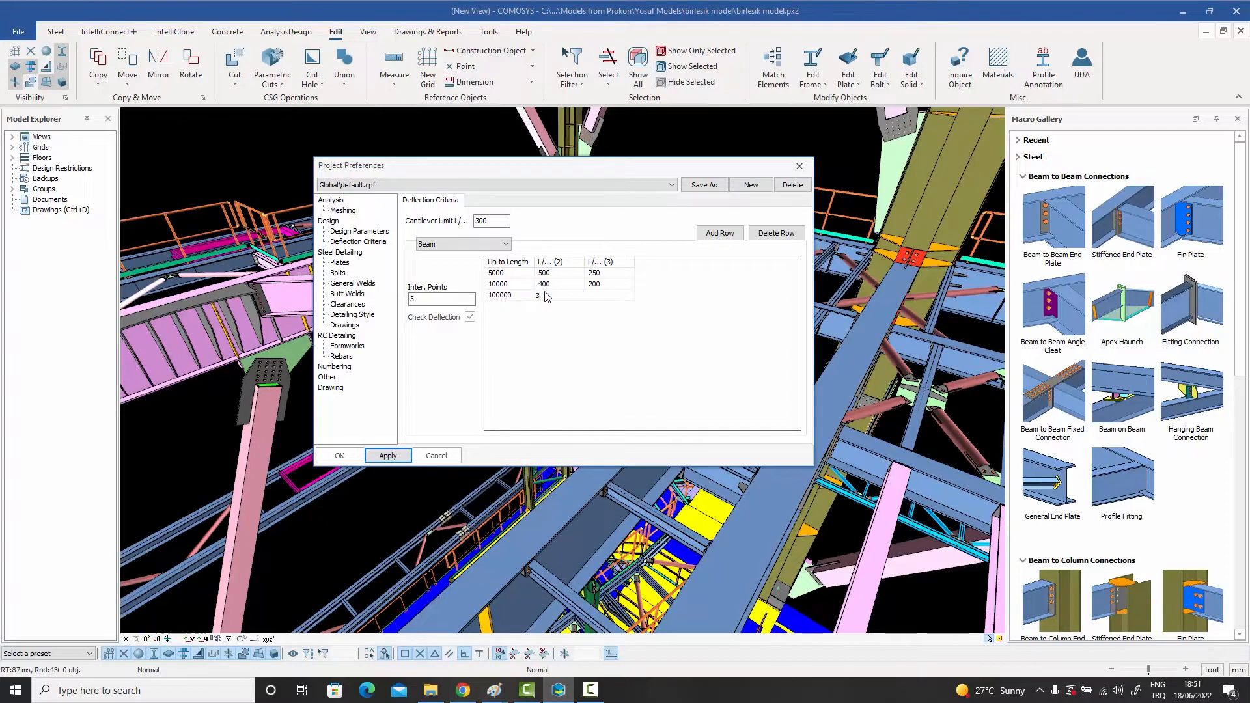
click(603, 299)
text(150)
click(614, 286)
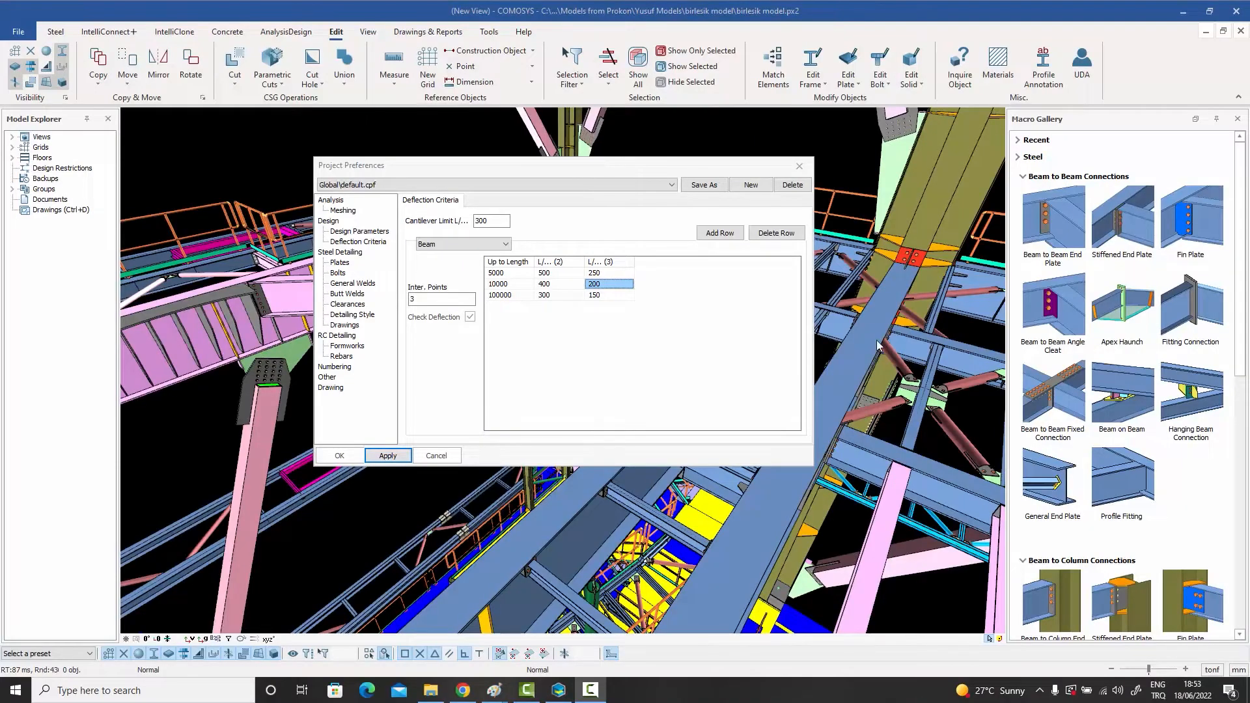
Step: Review the deflection criteria for the Column, Truss and Purlin element types, including the purlin's Check Deflection option
click(506, 245)
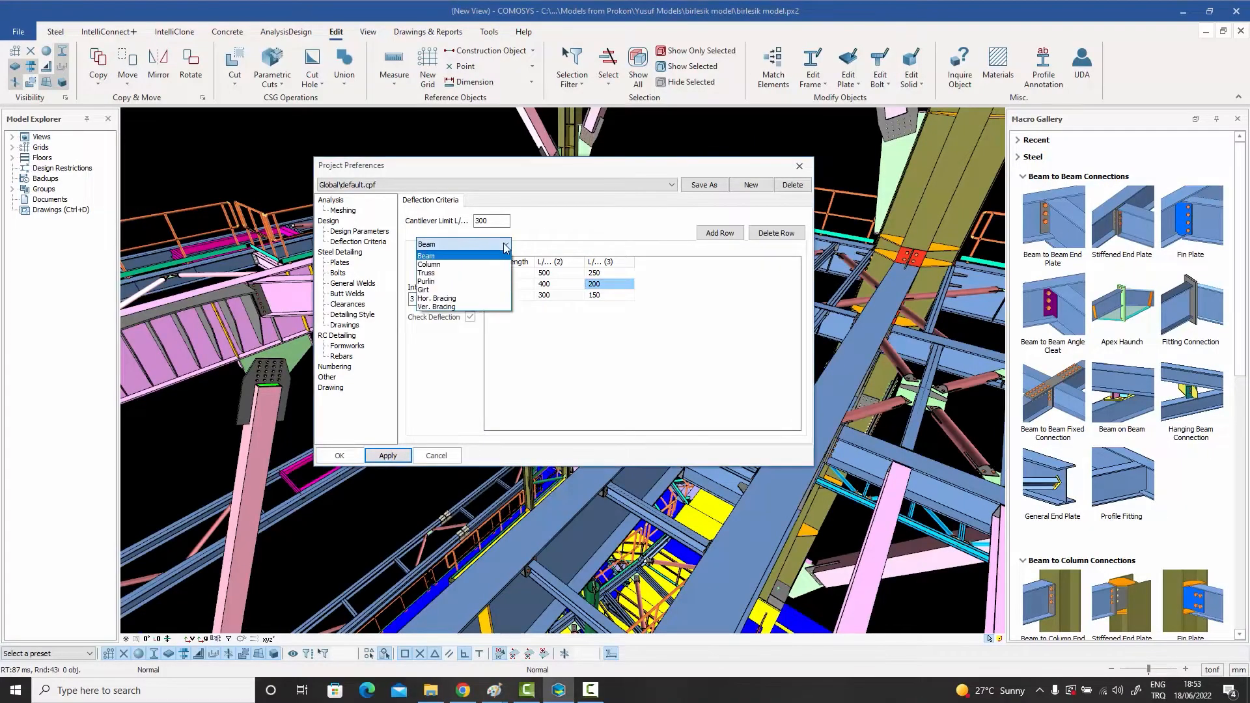
click(484, 265)
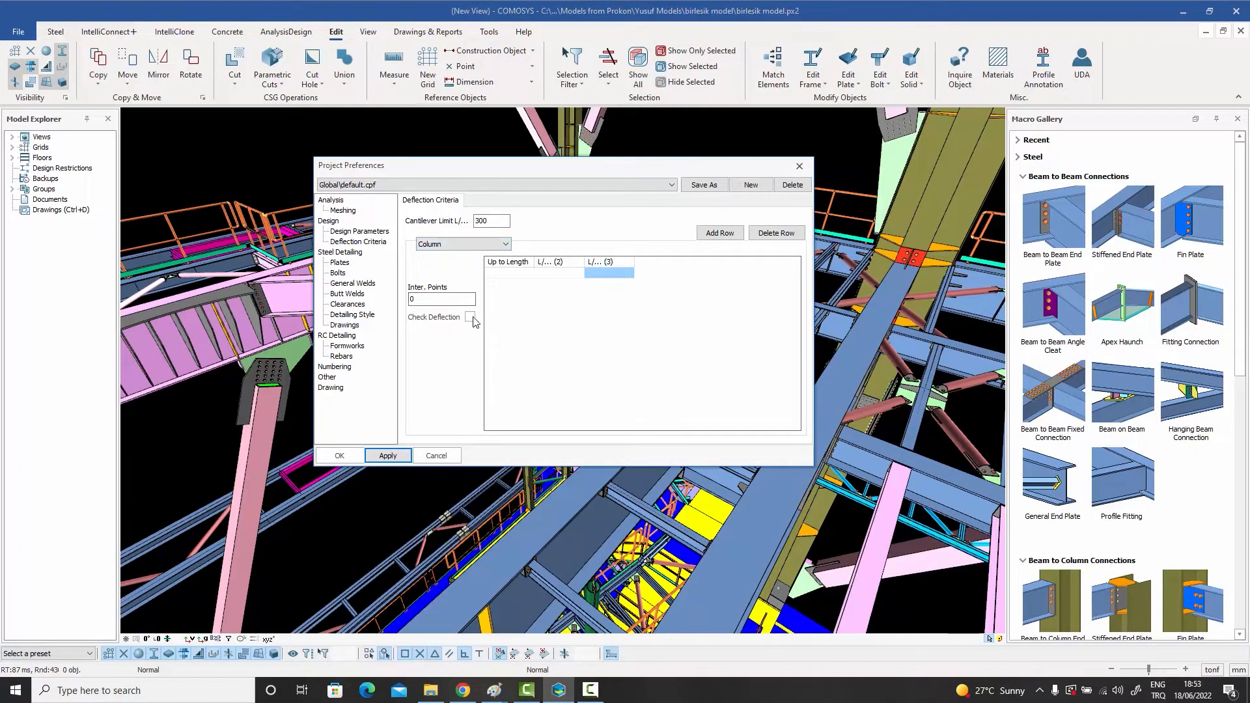
click(465, 246)
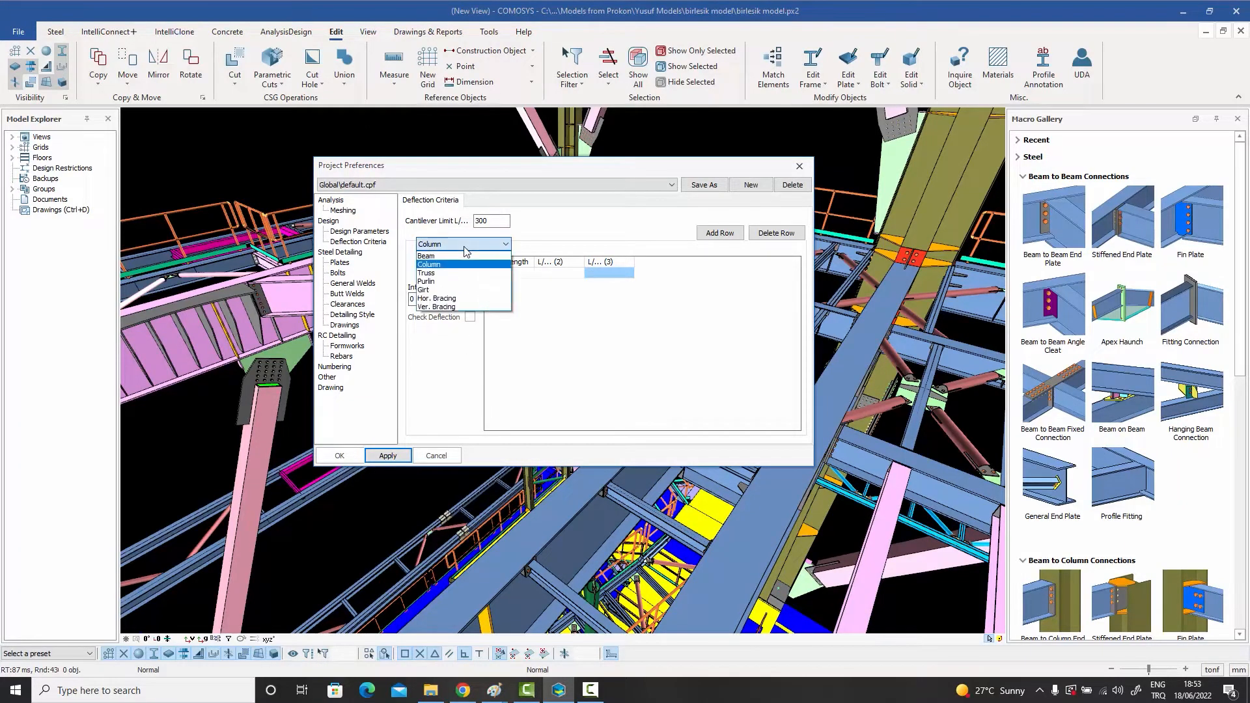
click(445, 278)
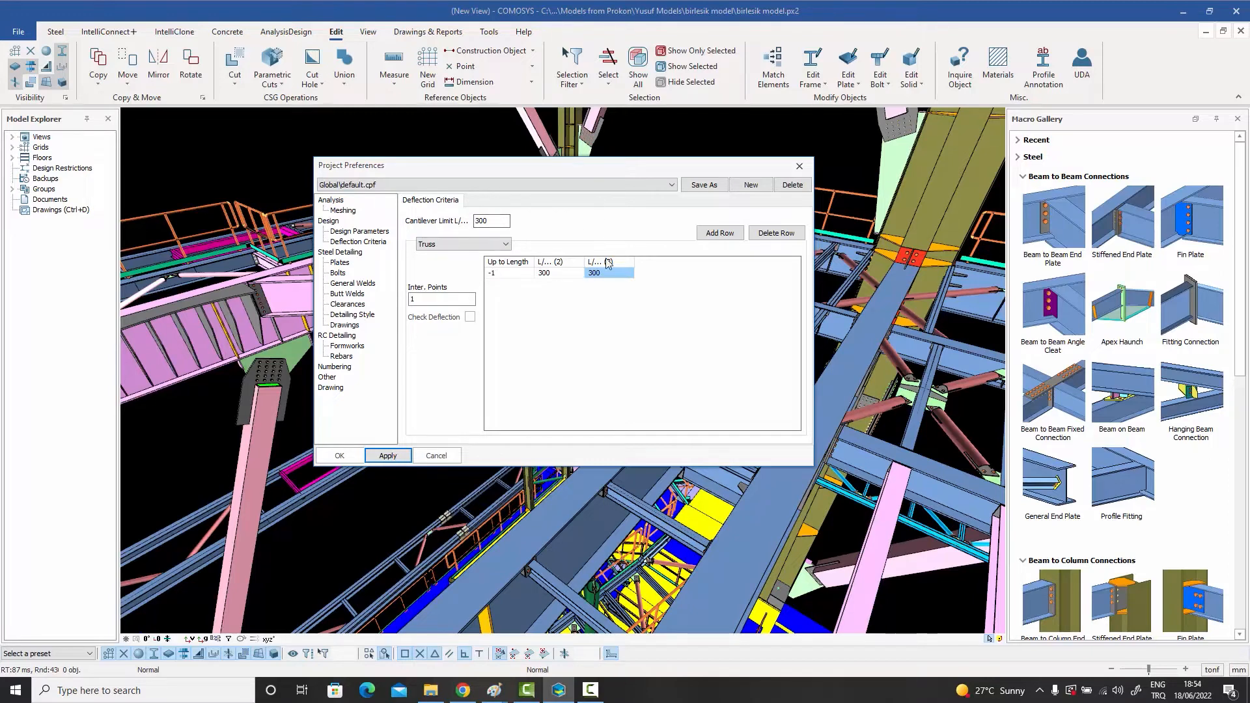
click(452, 244)
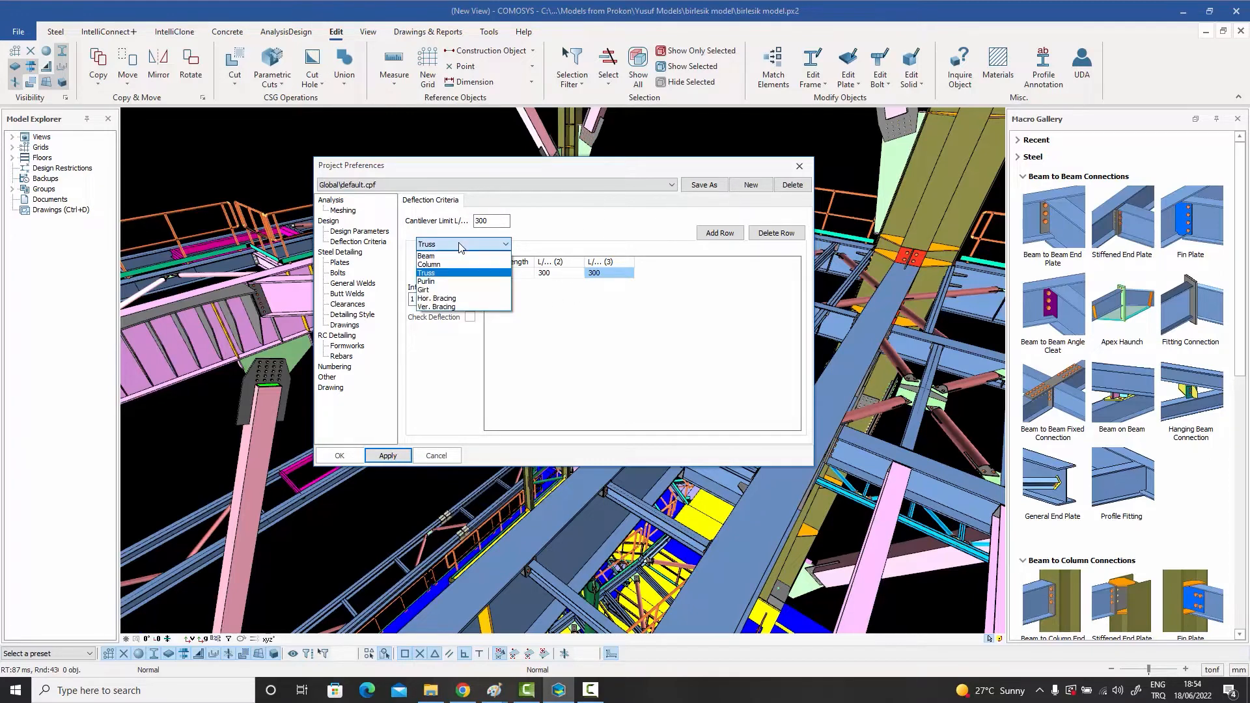
click(444, 281)
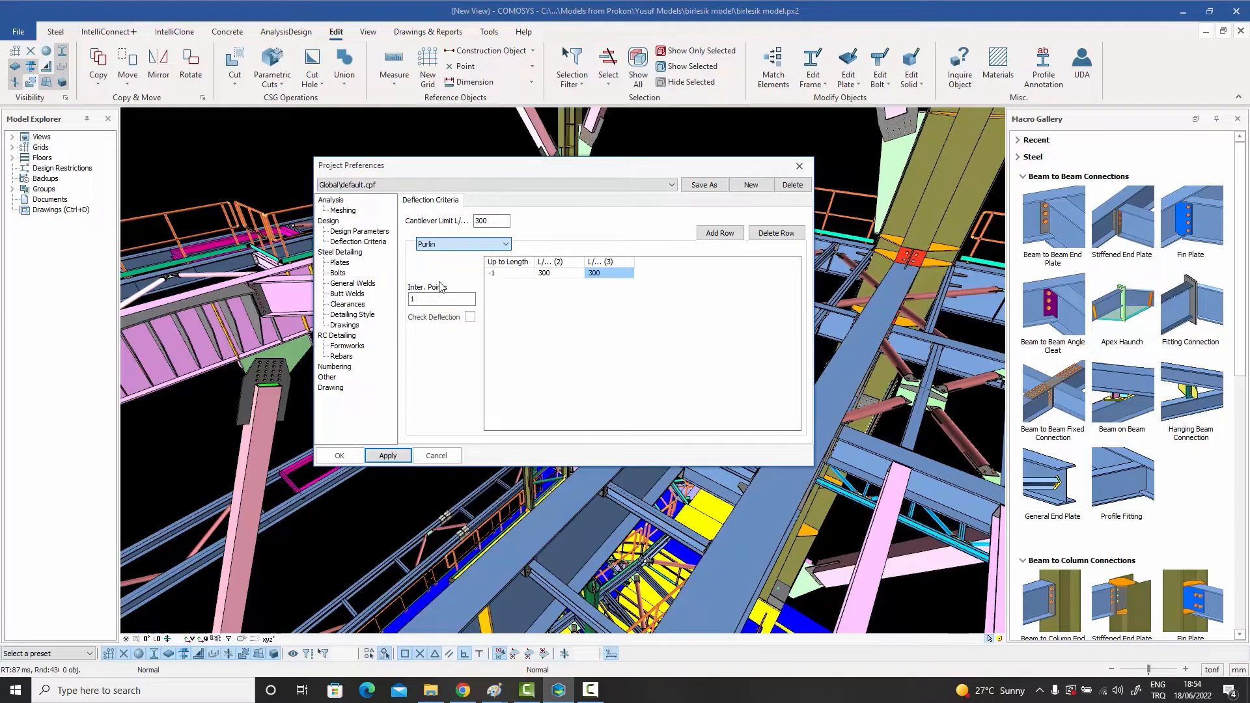
click(470, 316)
Step: Examine the full list of materials and thicknesses in the Steel Detailing plate preferences
click(339, 263)
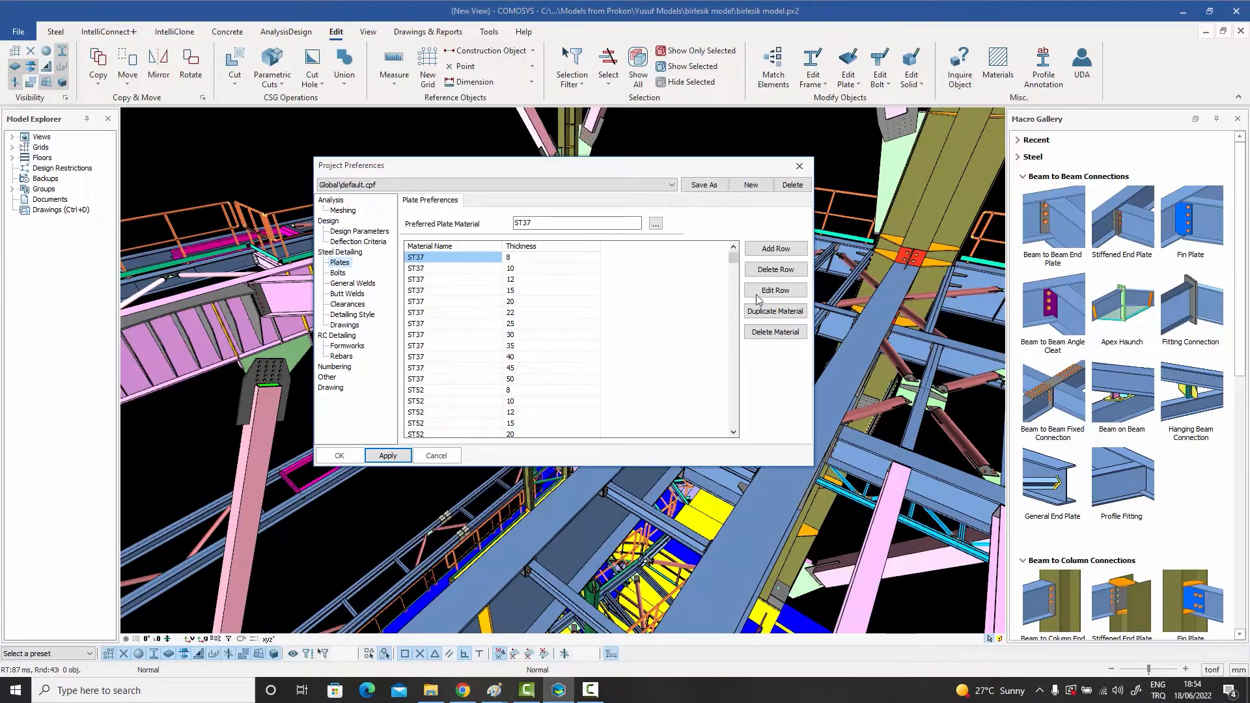
drag(734, 259, 733, 436)
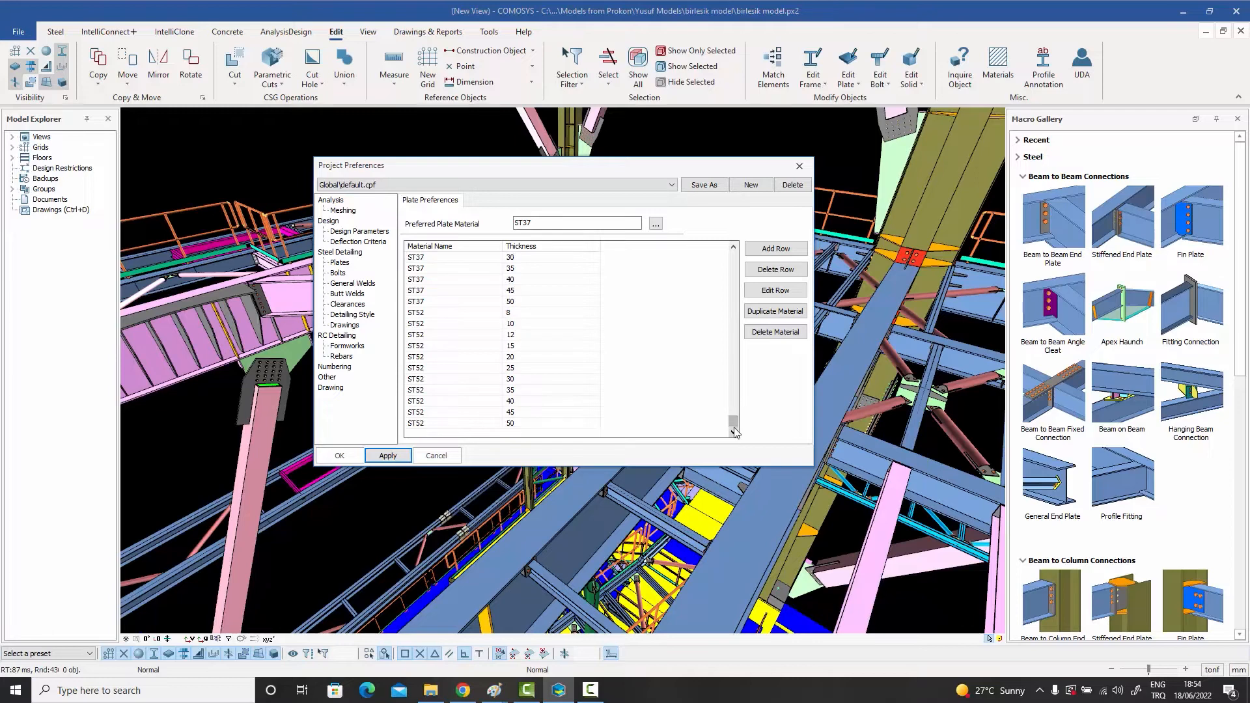
drag(745, 315, 743, 238)
click(415, 259)
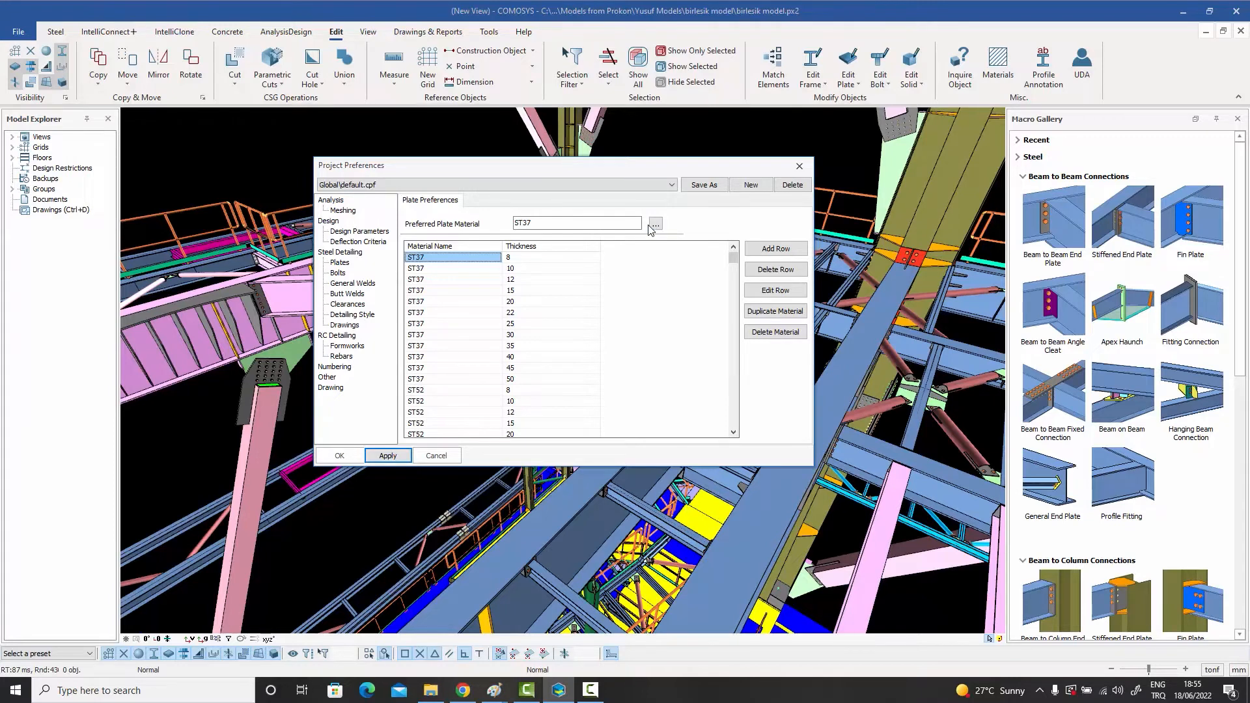
Step: View the materials available for the Preferred Plate Material, cancel the choice, and select the first ST37 row's thickness
click(655, 224)
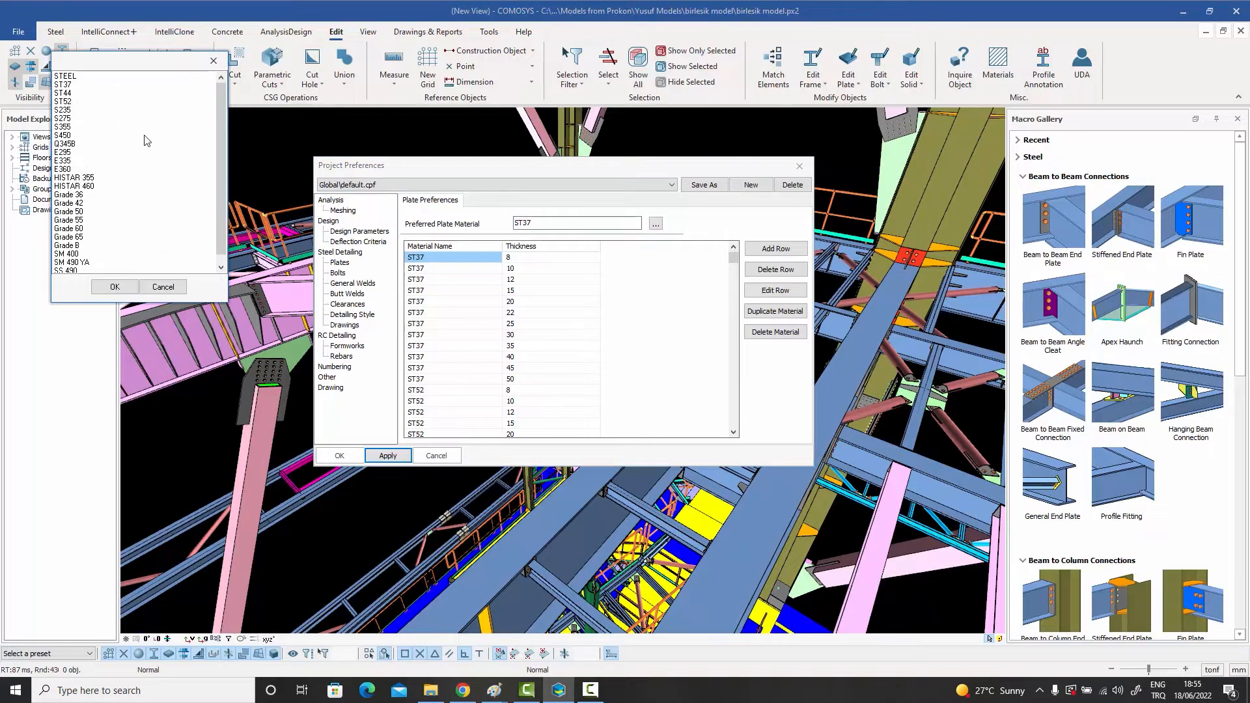
click(181, 289)
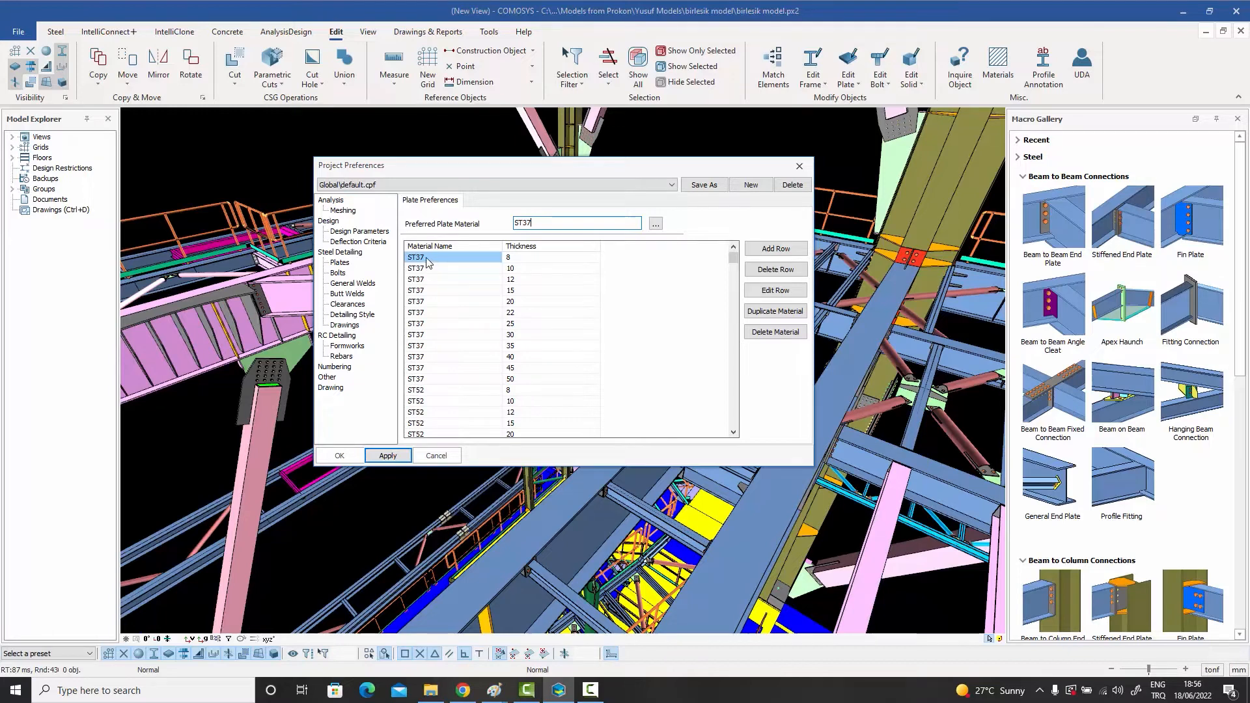
click(524, 260)
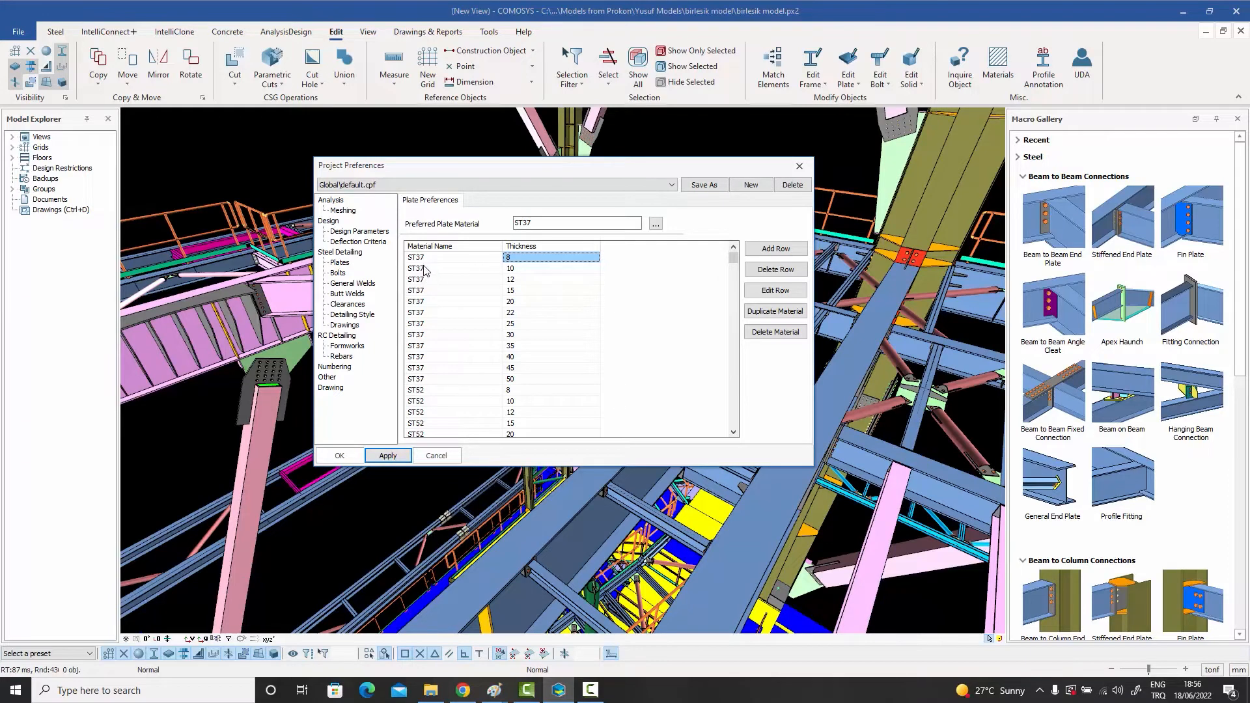
Step: Examine the ST37 rows of the plate list, checking thicknesses from 10 to 22 and their material names
click(517, 268)
click(519, 280)
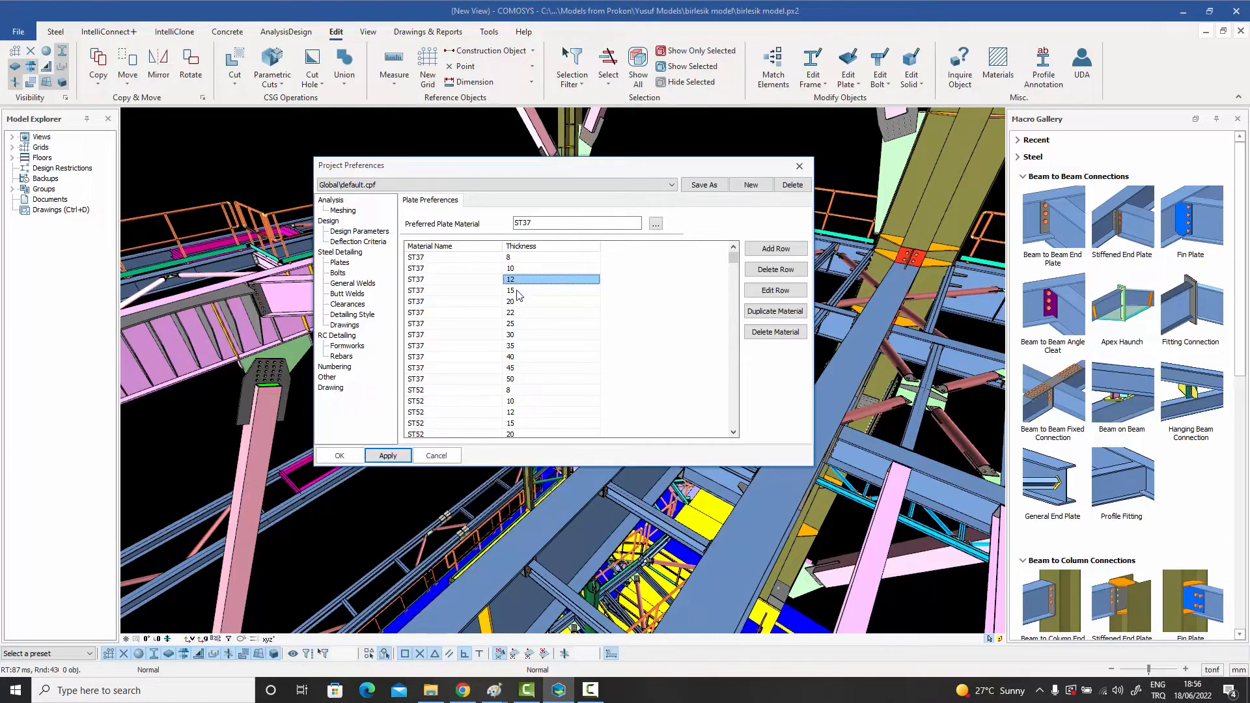
click(516, 291)
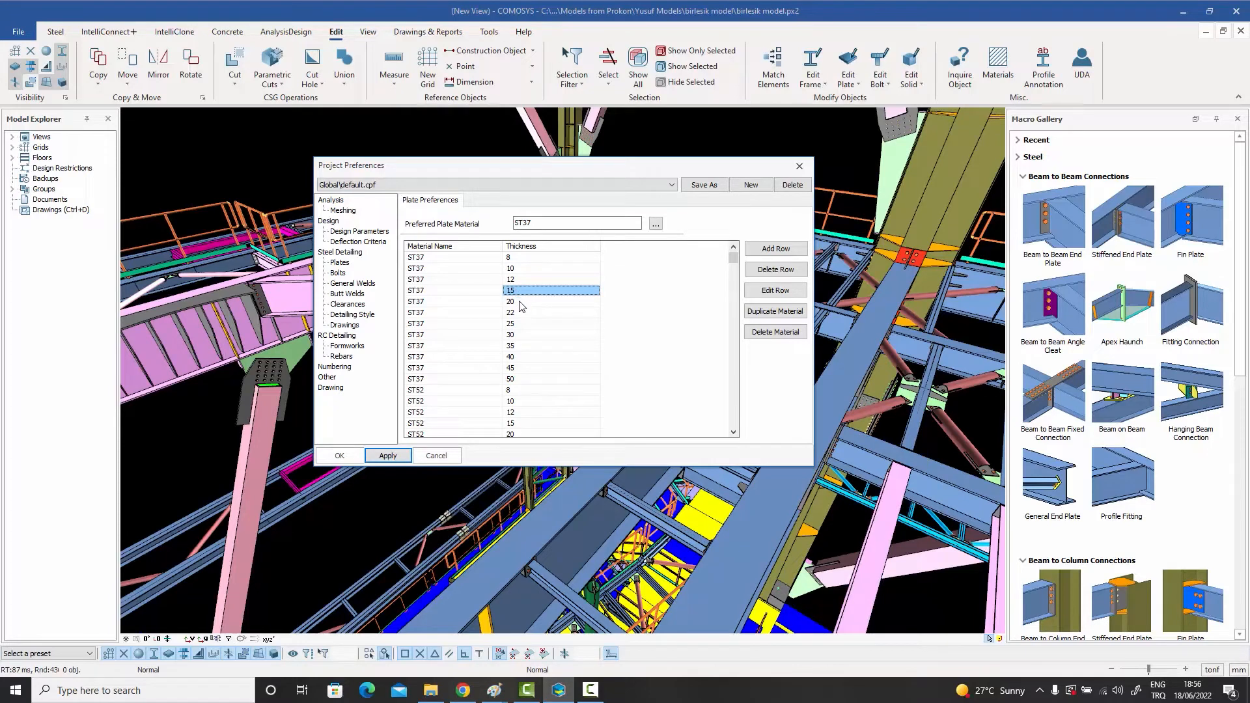
click(524, 303)
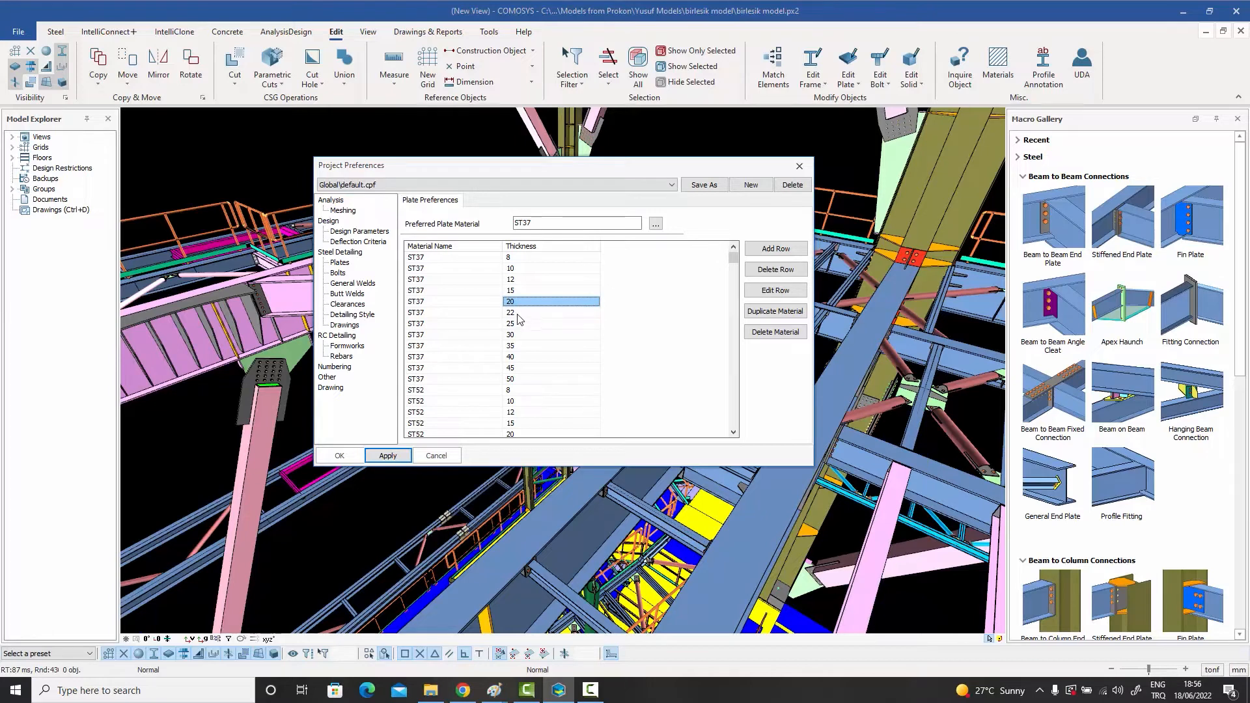
click(518, 313)
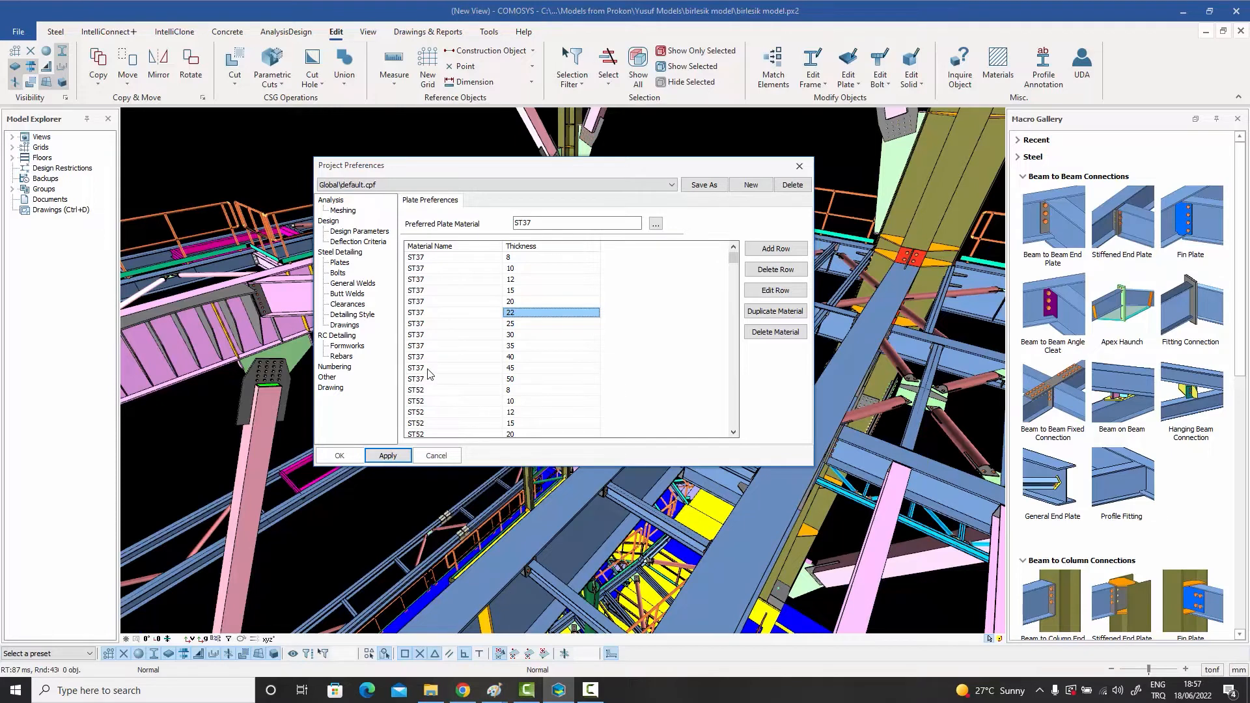
click(417, 270)
click(422, 302)
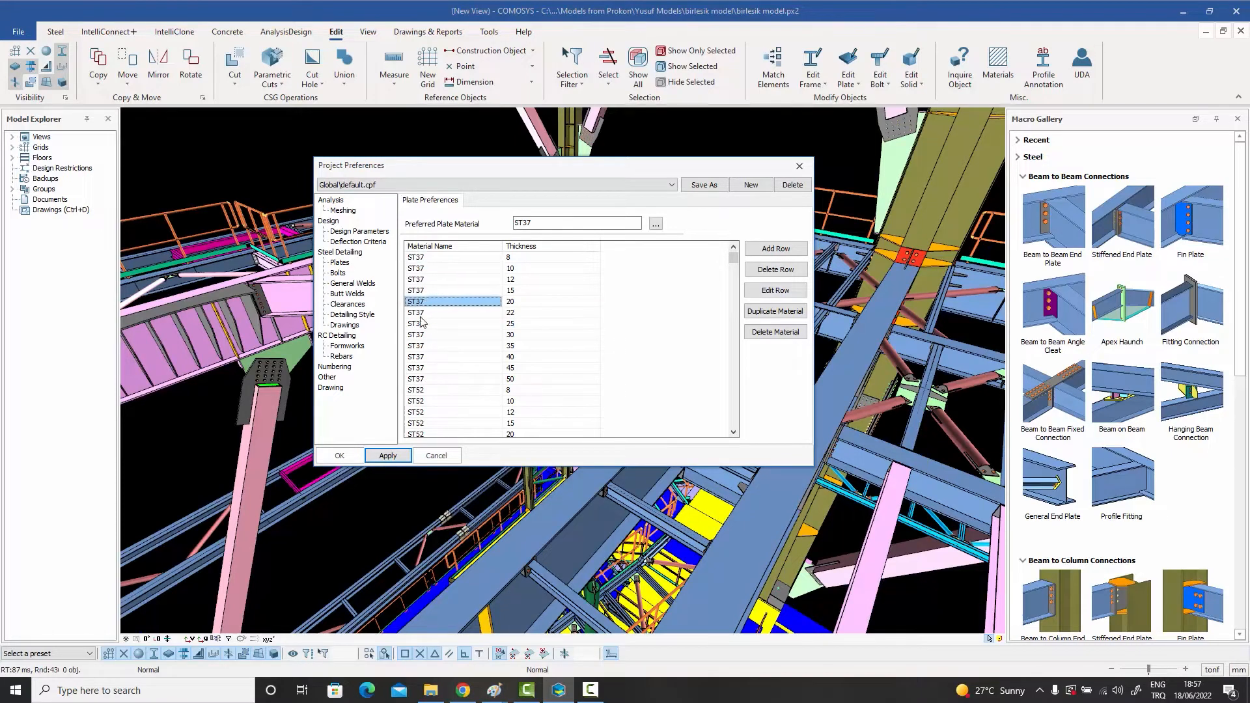
click(418, 315)
click(414, 334)
Step: Examine the ST52 rows at the end of the plate list and return to the ST37 thicknesses 12 and 15
click(734, 403)
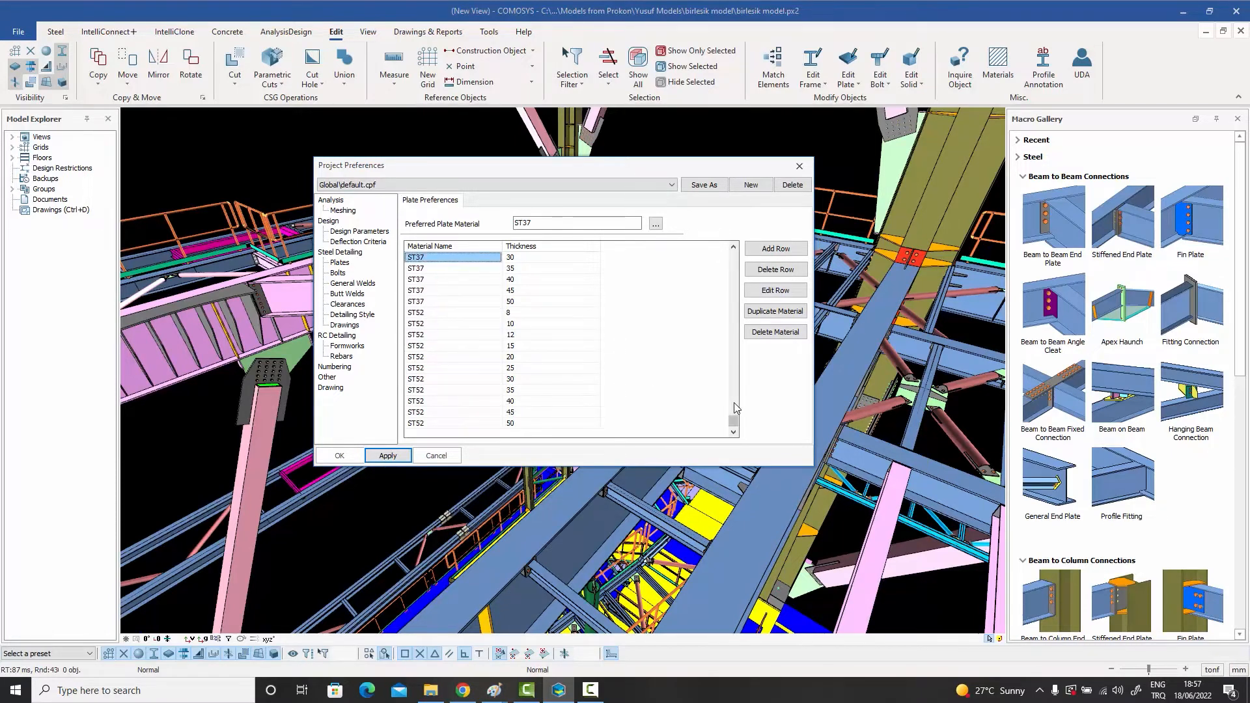
click(422, 313)
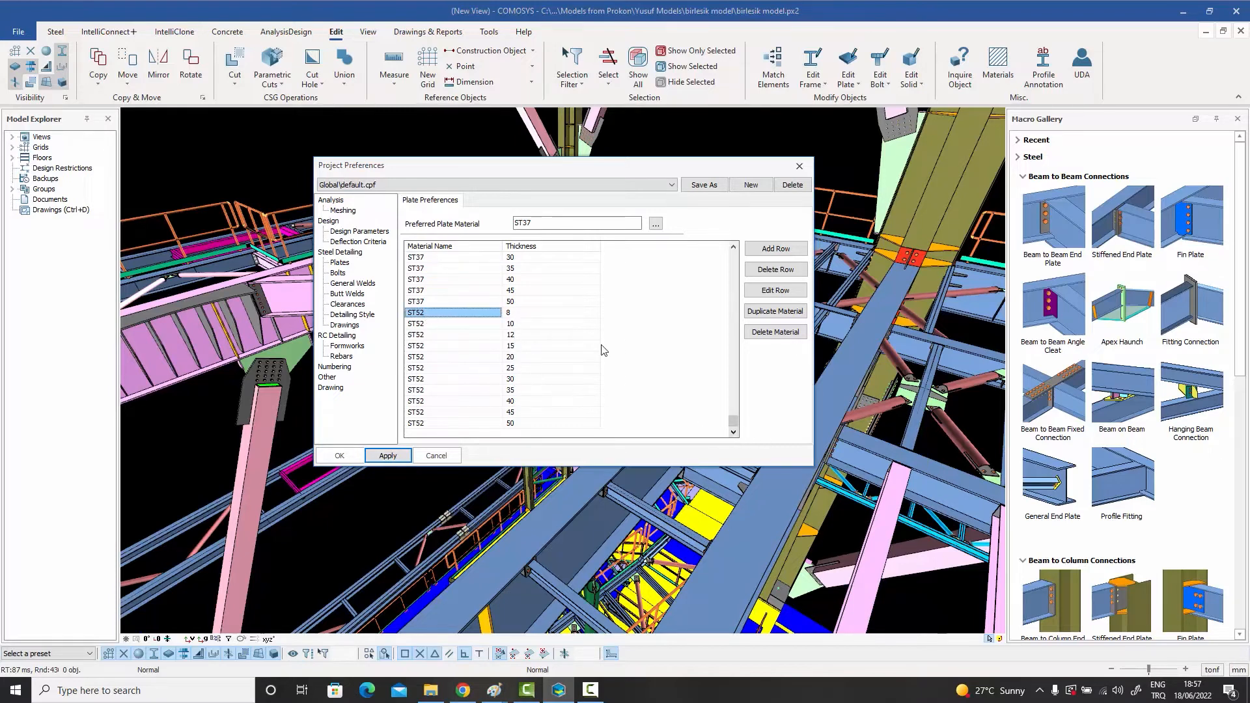
click(510, 281)
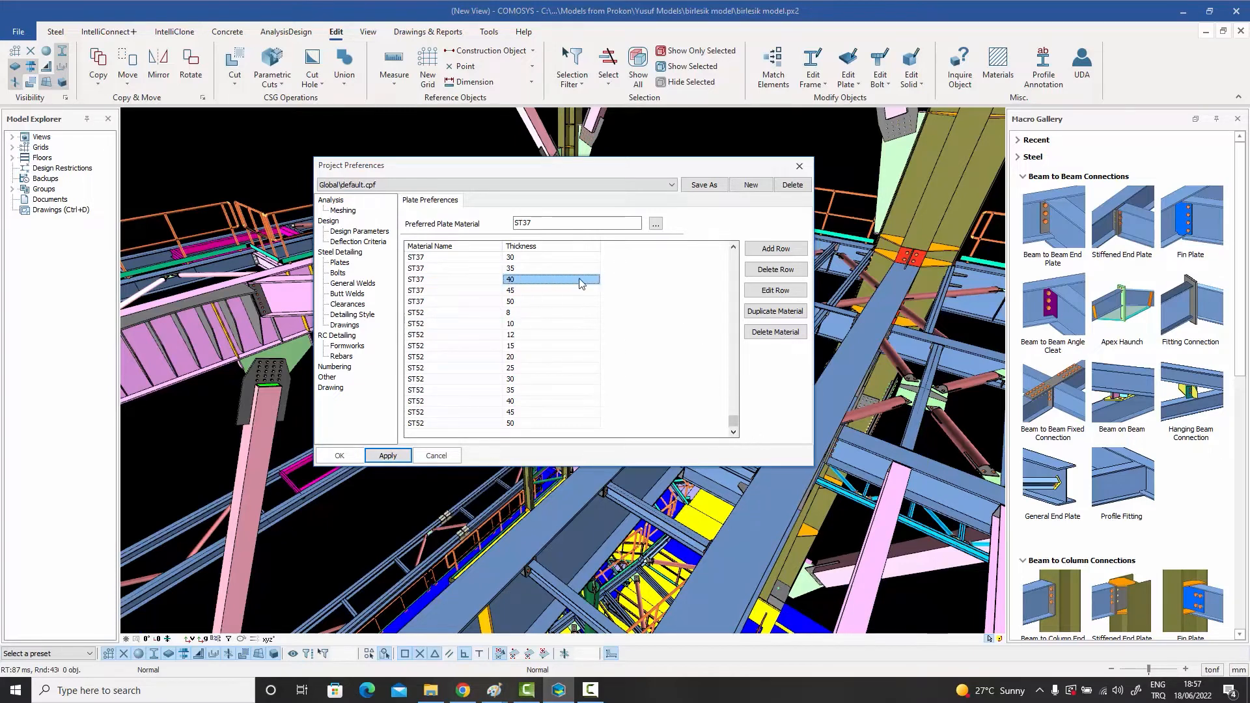
key(Up)
key(Up)
key(Up)
key(Up)
key(Up)
key(Up)
key(Up)
key(Up)
key(Up)
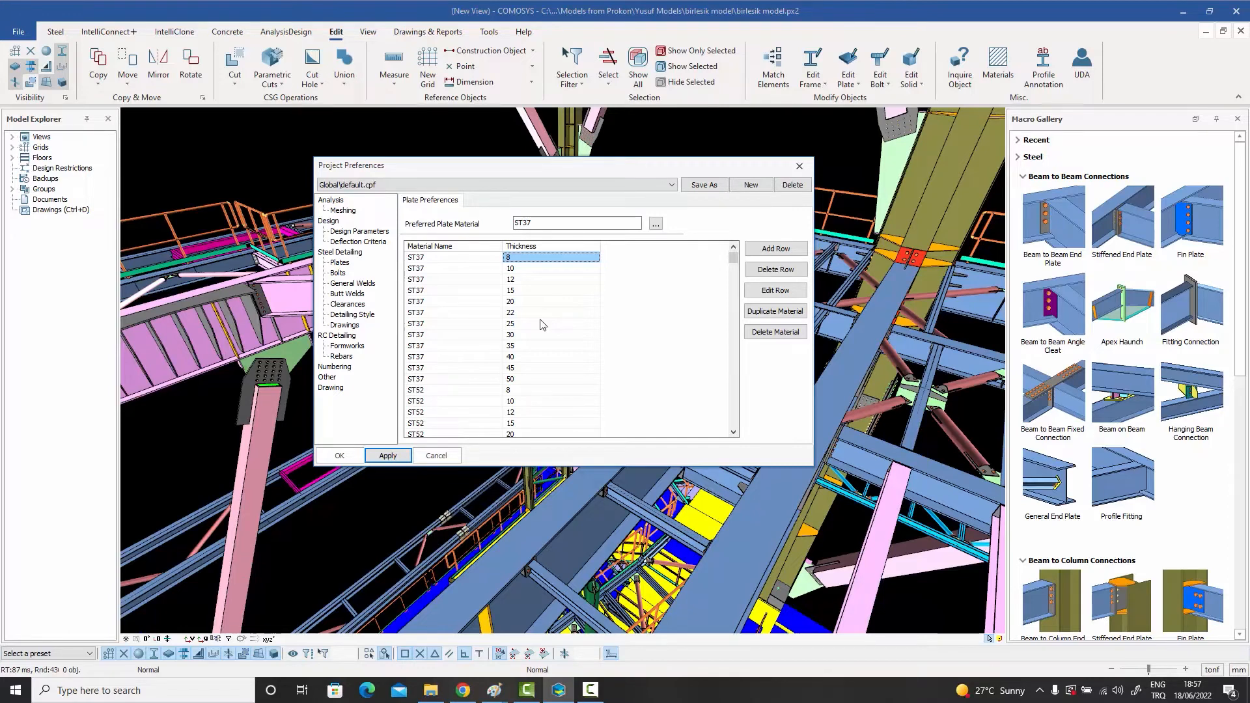
click(511, 281)
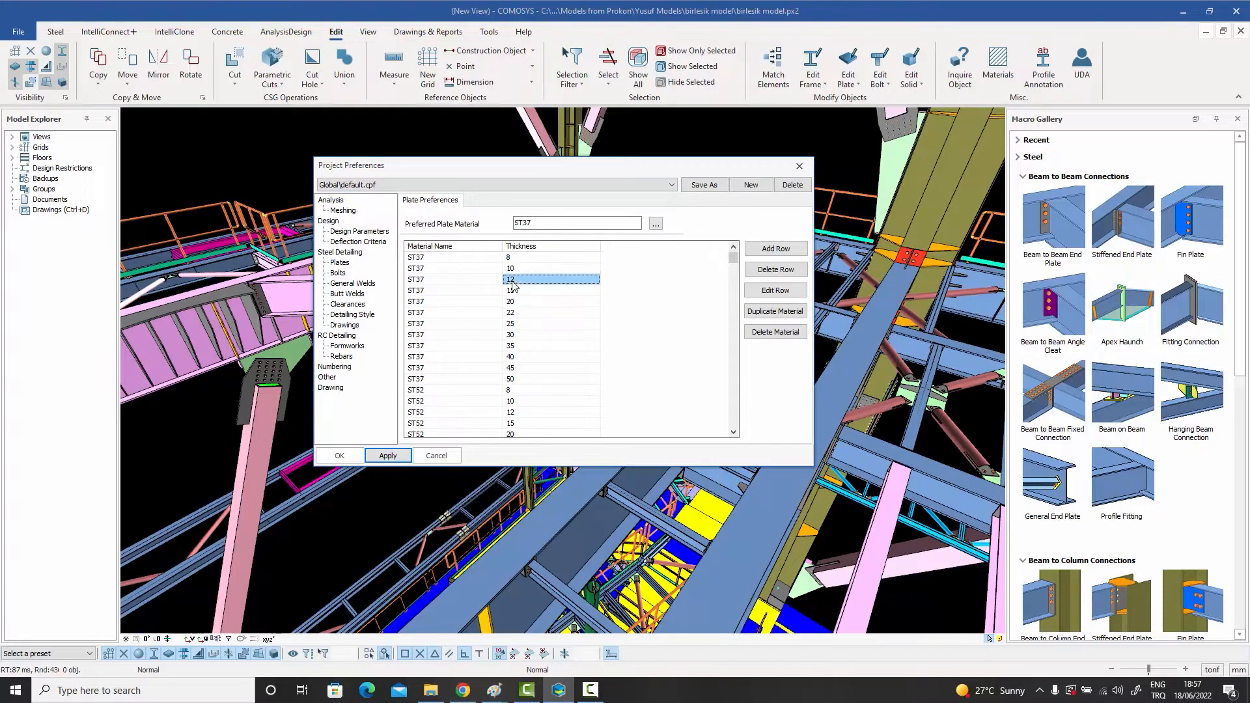
click(516, 291)
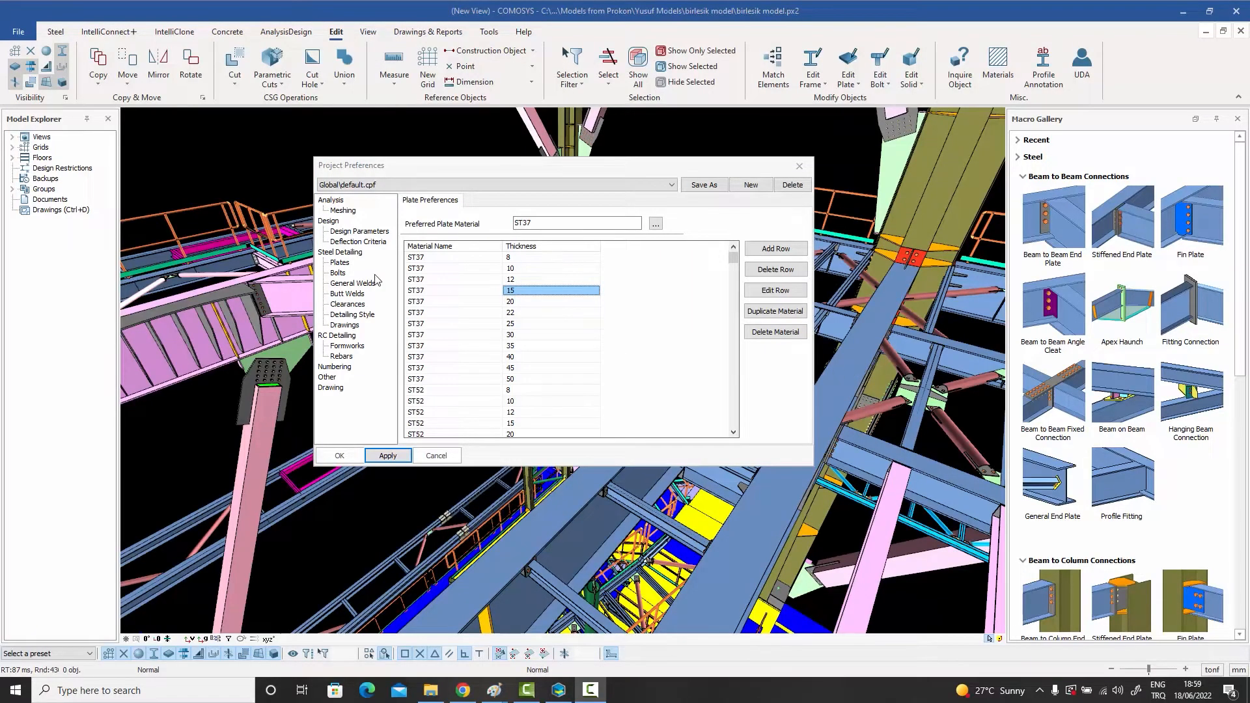
Step: Adjust the 1.5D, 2D and 3D distances for bolt size 16 in the Bolts preferences and update the entry
click(338, 274)
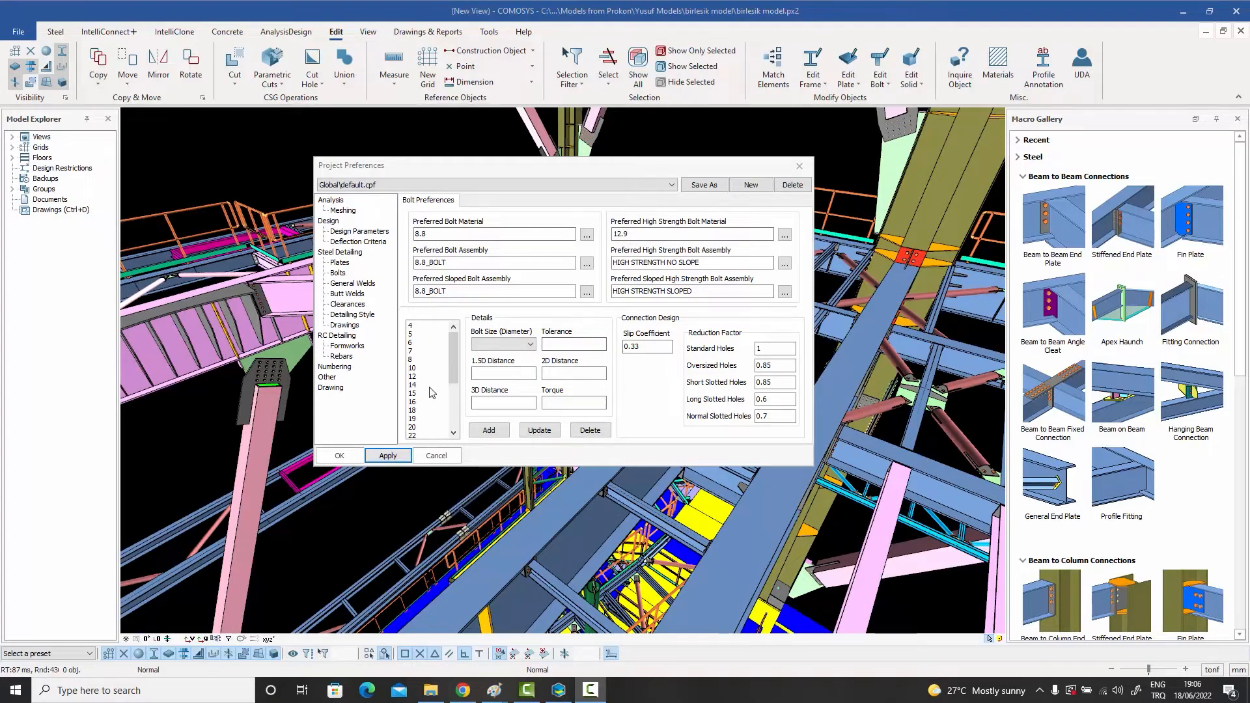
click(417, 403)
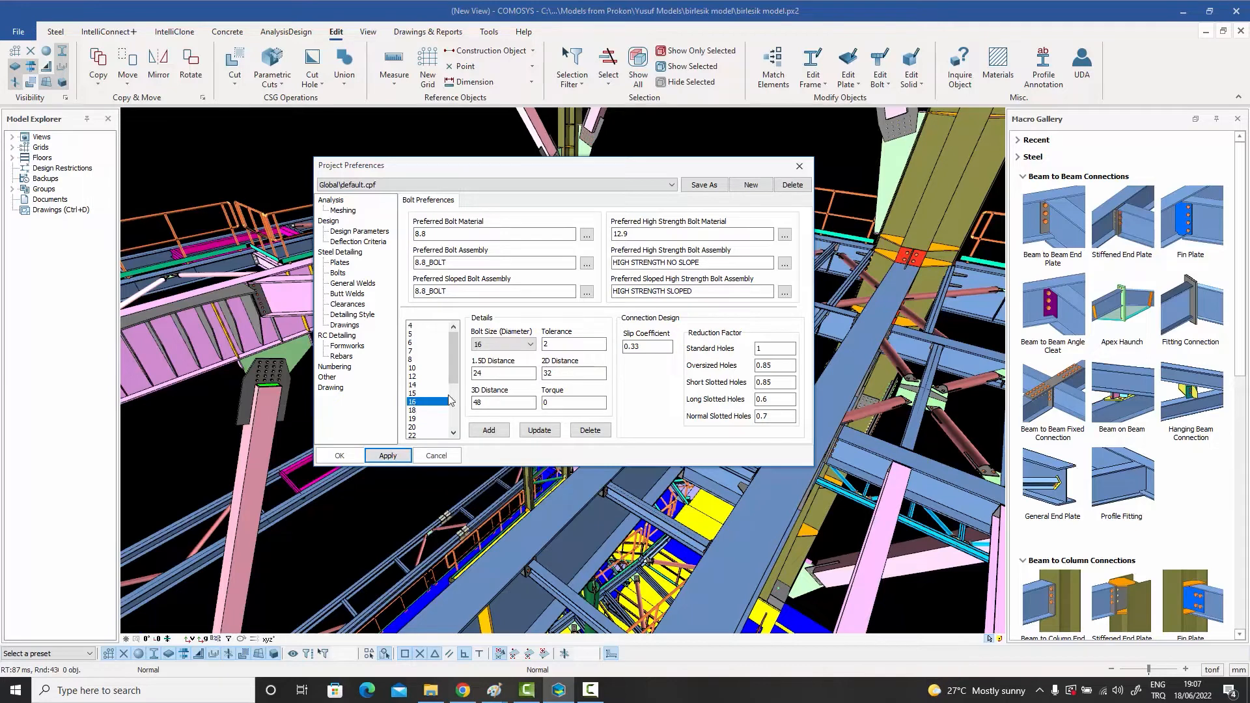
double_click(550, 339)
click(492, 372)
key(BackSpace)
click(558, 374)
text(5)
double_click(475, 405)
text(5)
click(539, 430)
Step: Check the distances for bolt size 20, and for size 24 set the 1.5D Distance to 40 and edit the 2D and 3D distances
click(415, 427)
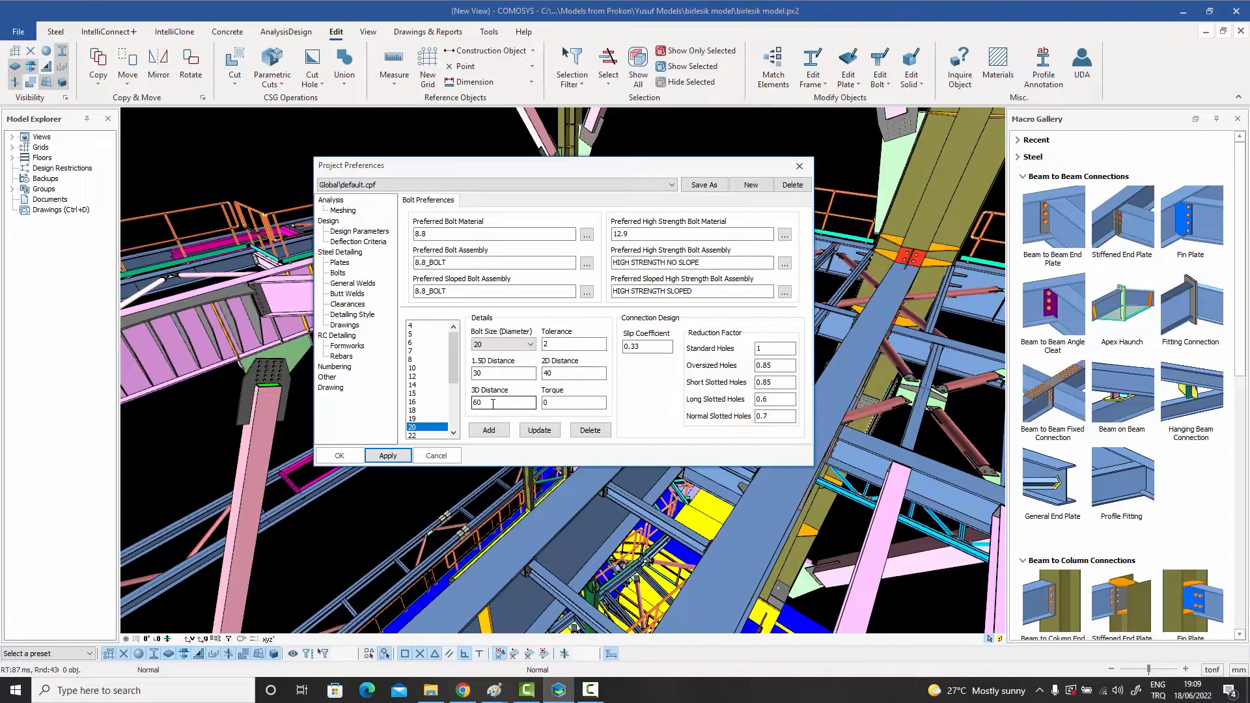
scroll(427, 403, down, 3)
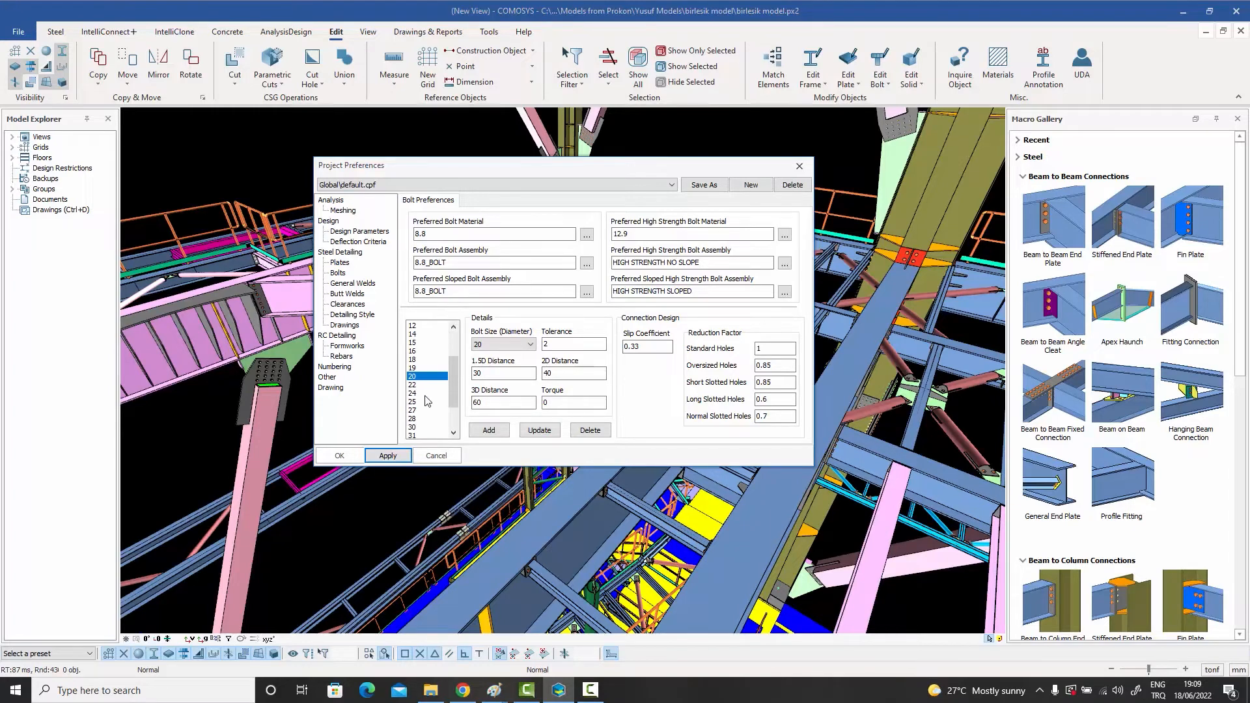
click(422, 393)
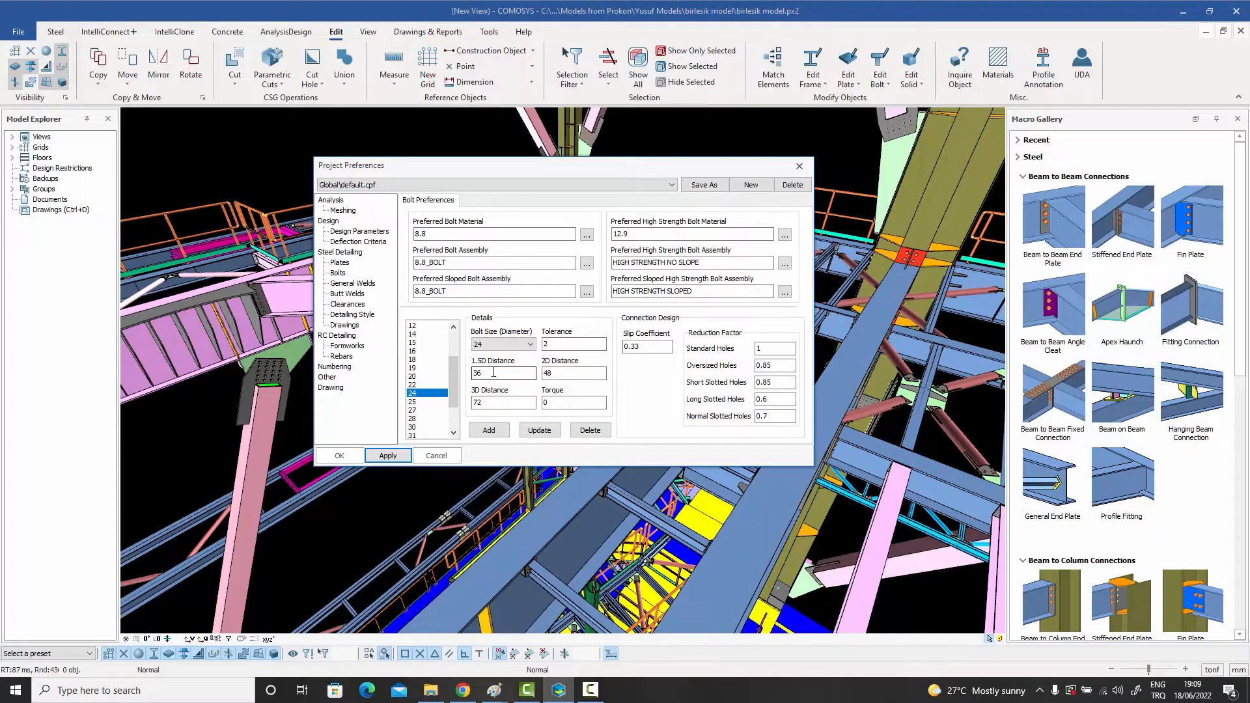
double_click(493, 372)
text(40)
key(Tab)
text(5)
double_click(494, 401)
text(7)
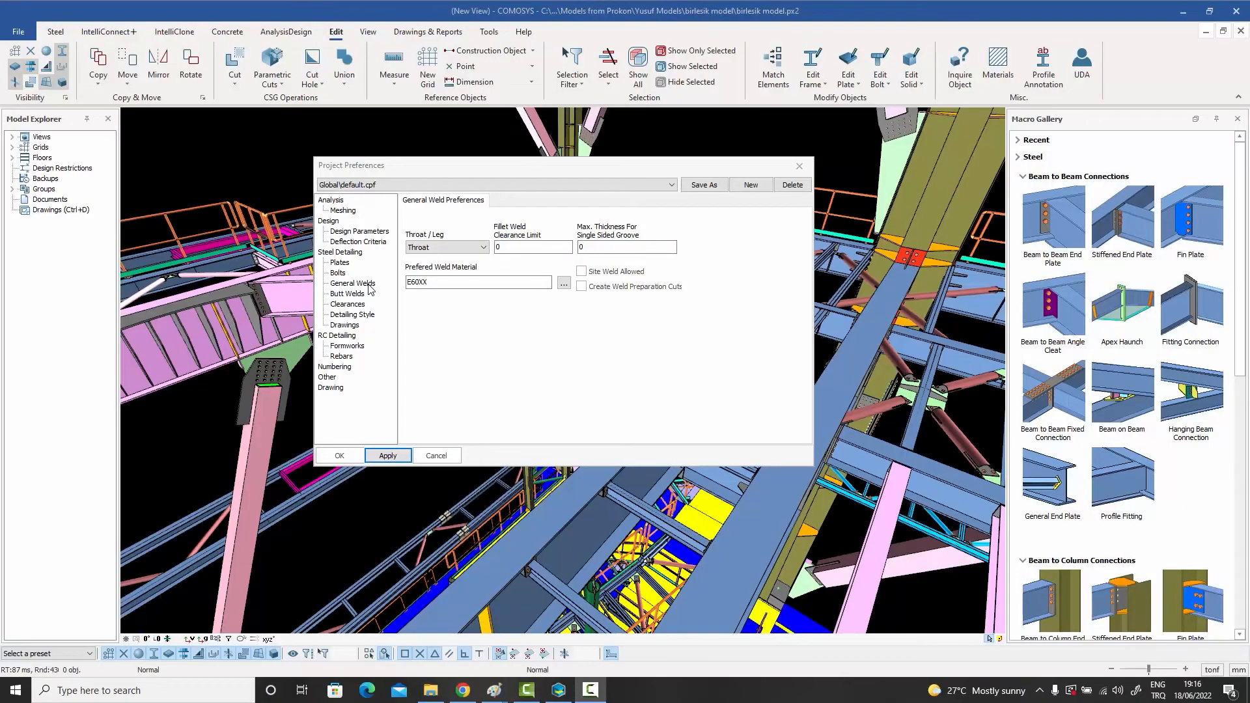
Step: Check the Leg and Throat options in the General Welds preferences, leaving Throat selected
click(368, 289)
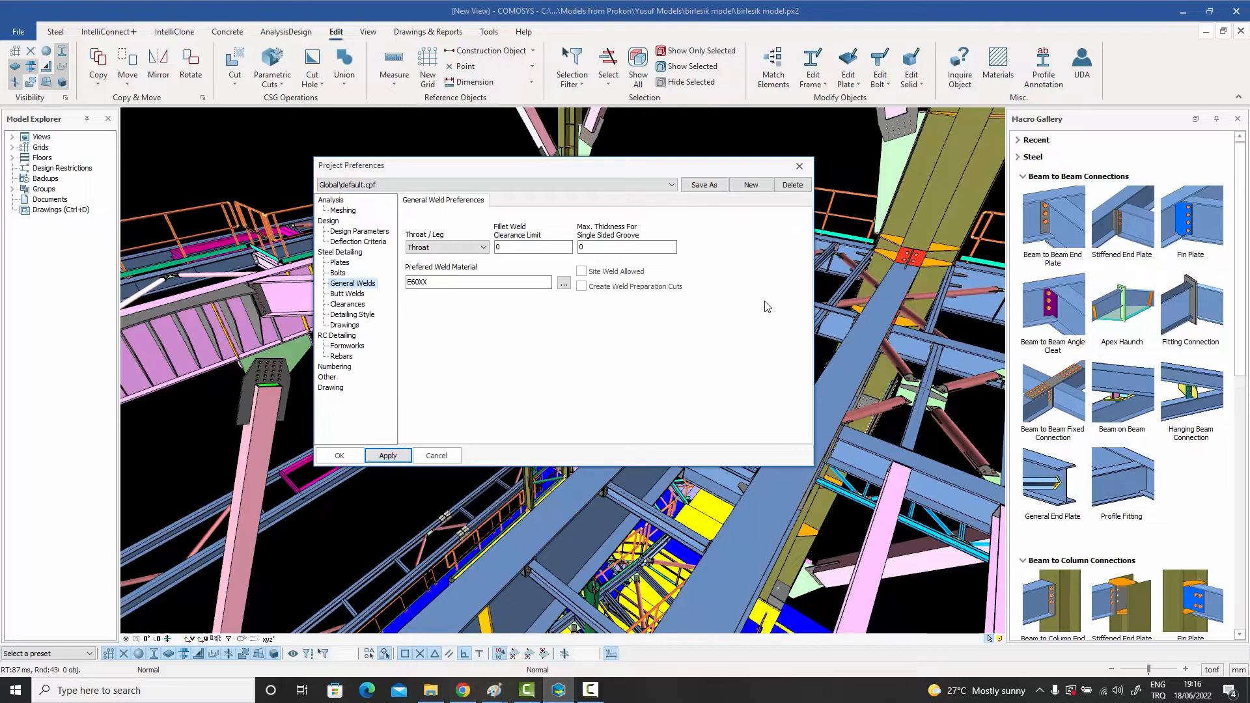
click(443, 248)
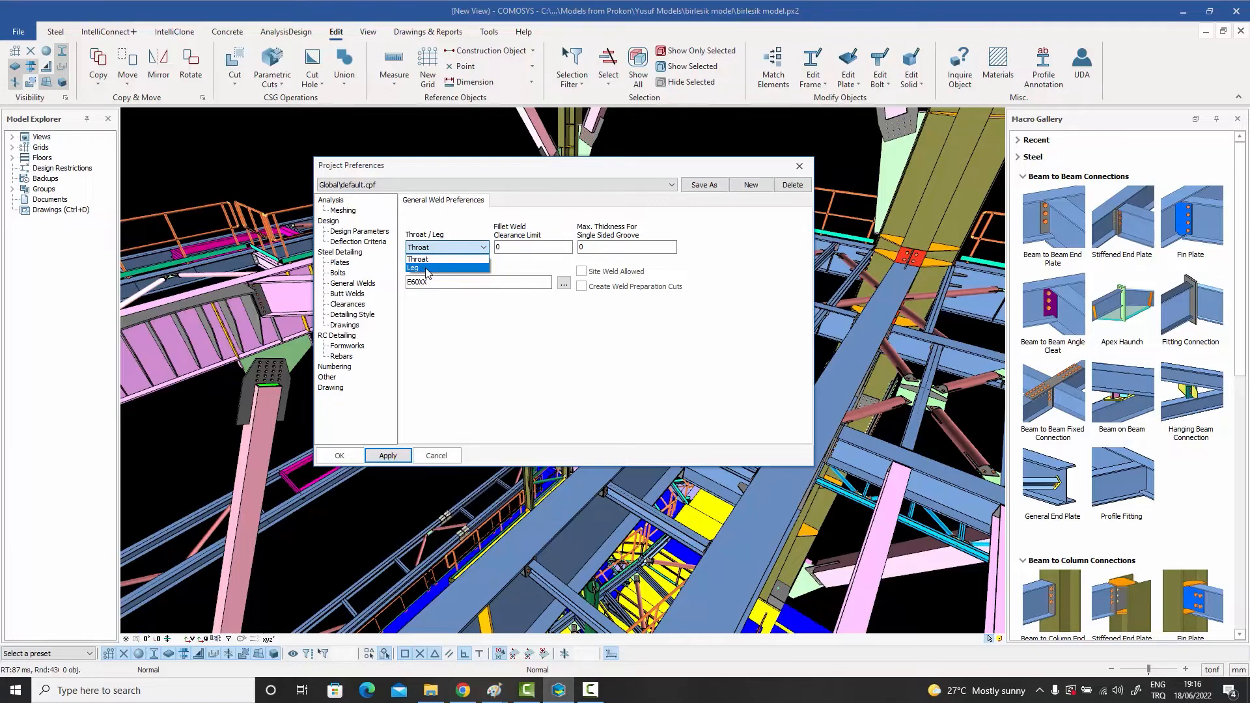
click(428, 268)
click(440, 248)
click(435, 259)
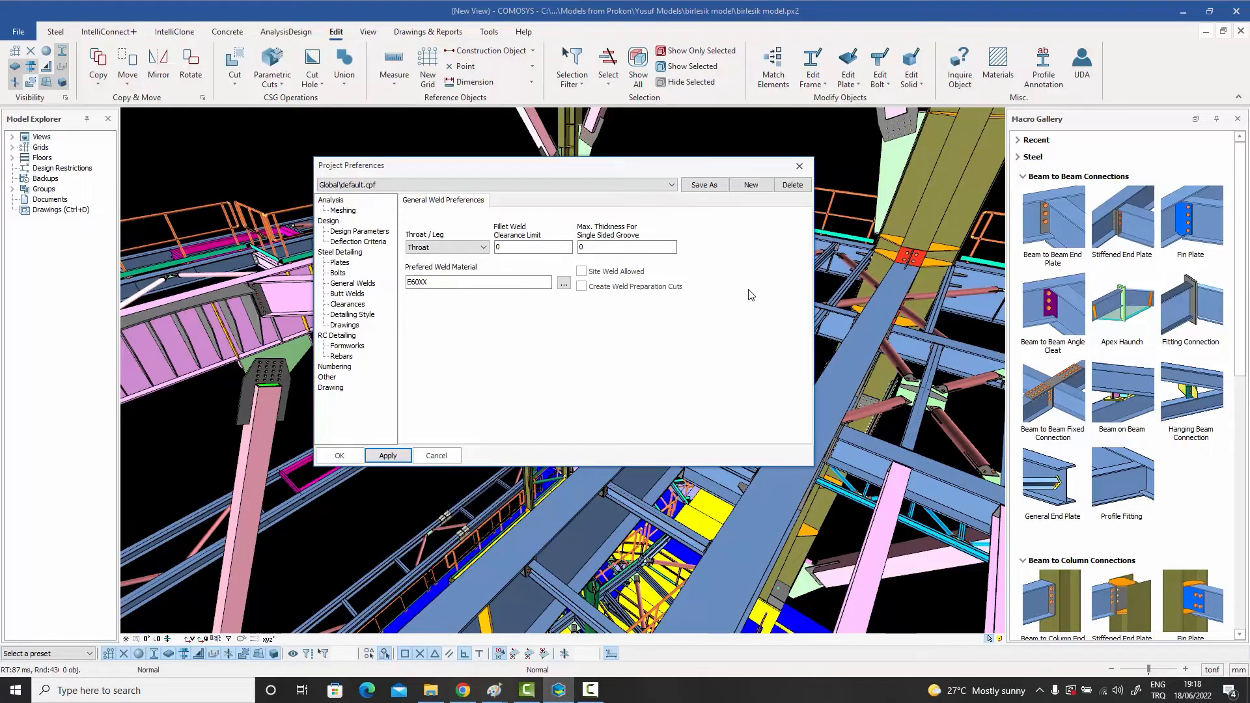
Step: Set the Max. Thickness For Single Sided Groove to 20 in the General Welds preferences
double_click(610, 246)
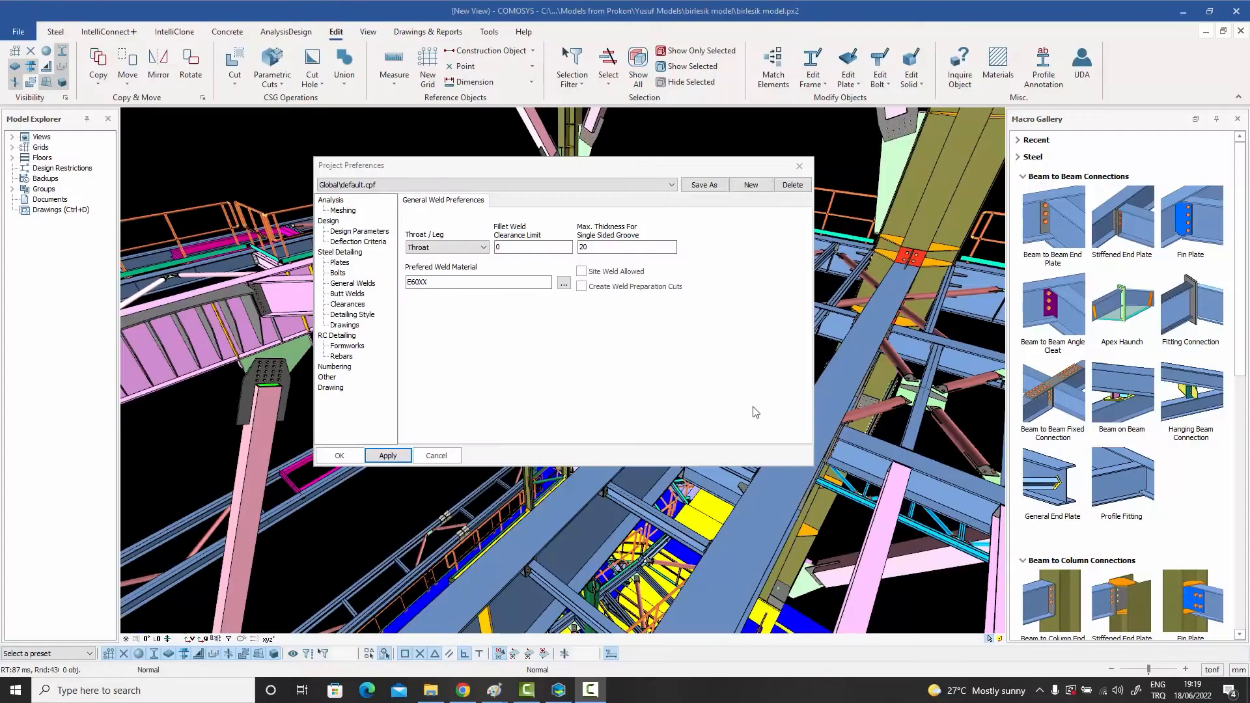
Step: Examine several Butt Welds definitions from B-L1-S to B-L2c-S-3, and check the beam-to-column erection clearance in the Clearances preferences
click(340, 296)
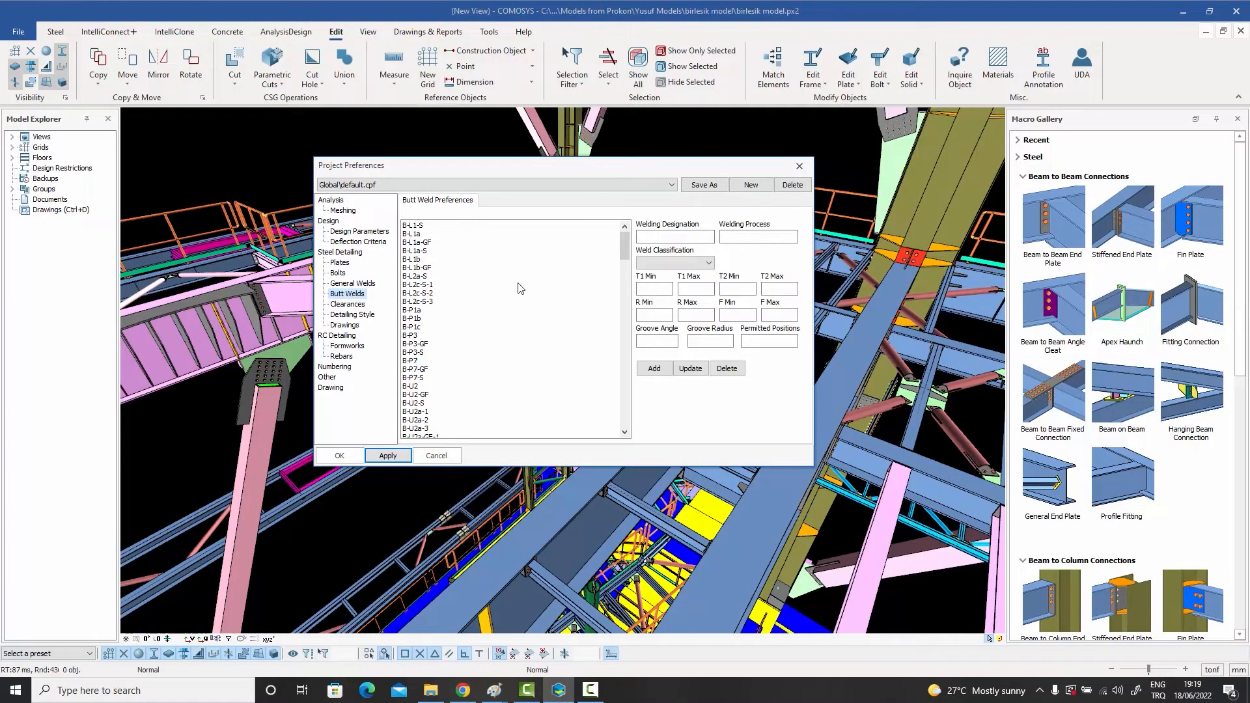
click(420, 226)
click(420, 235)
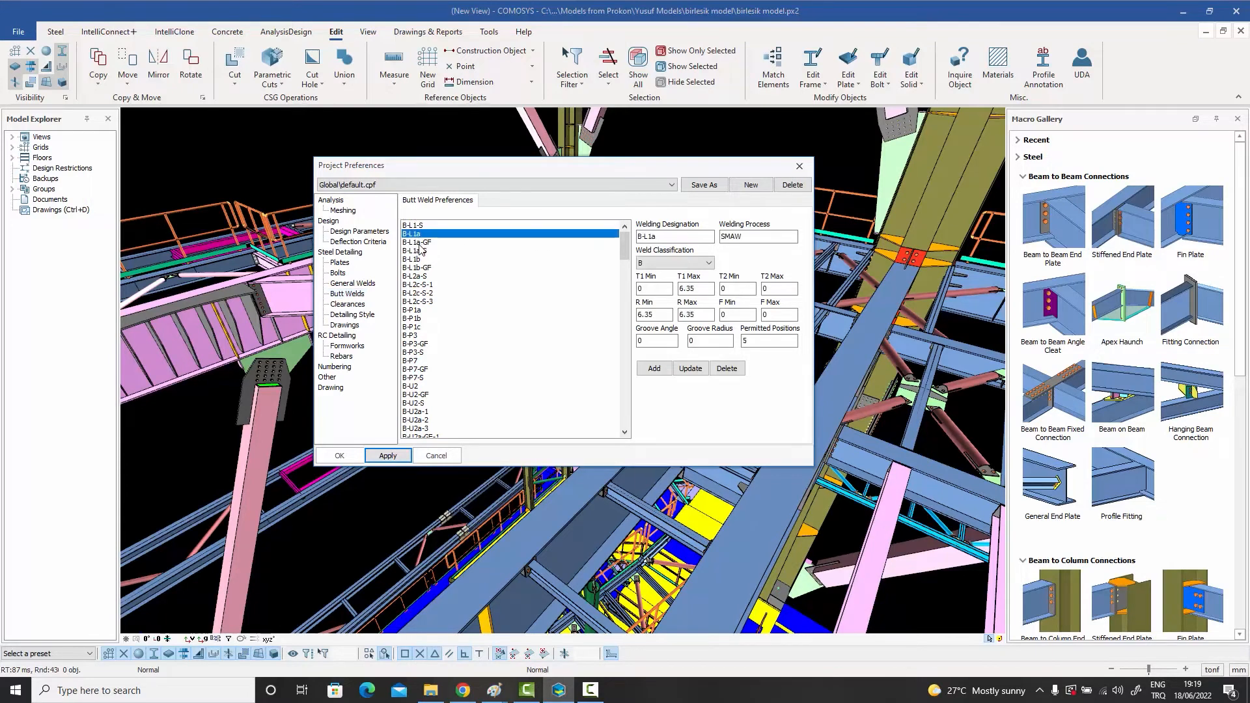
click(418, 252)
click(415, 269)
click(418, 284)
click(422, 302)
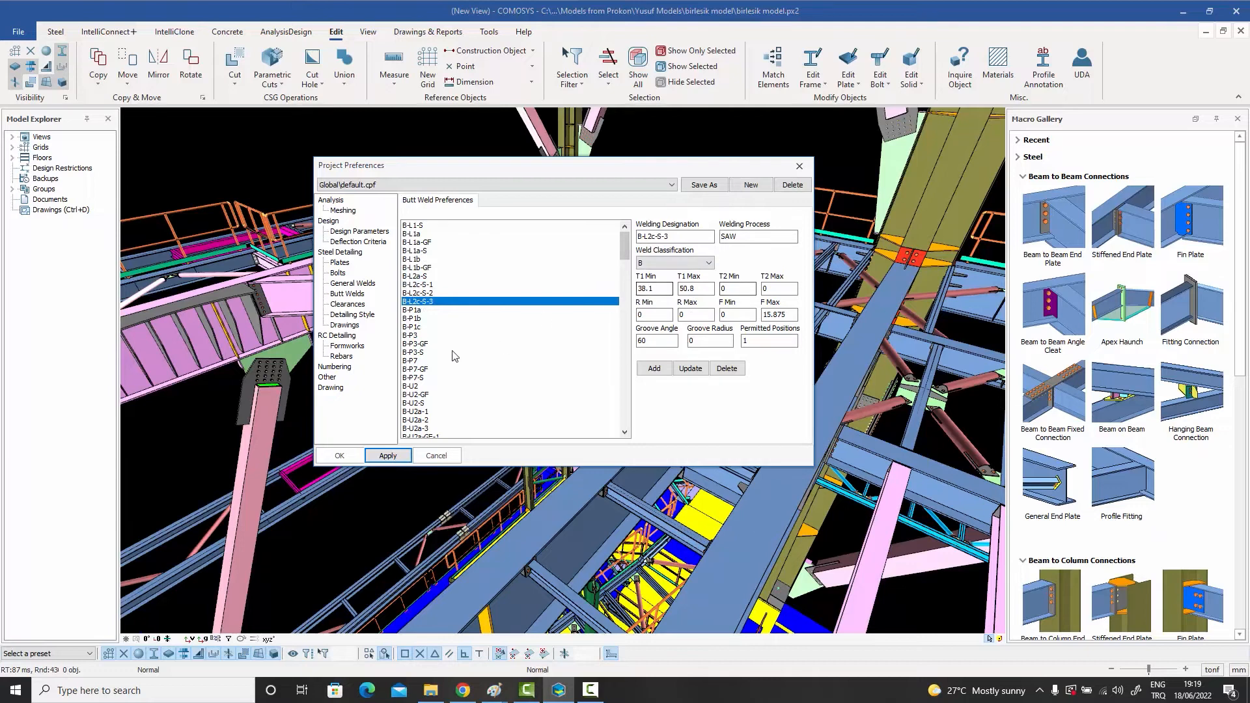
click(350, 305)
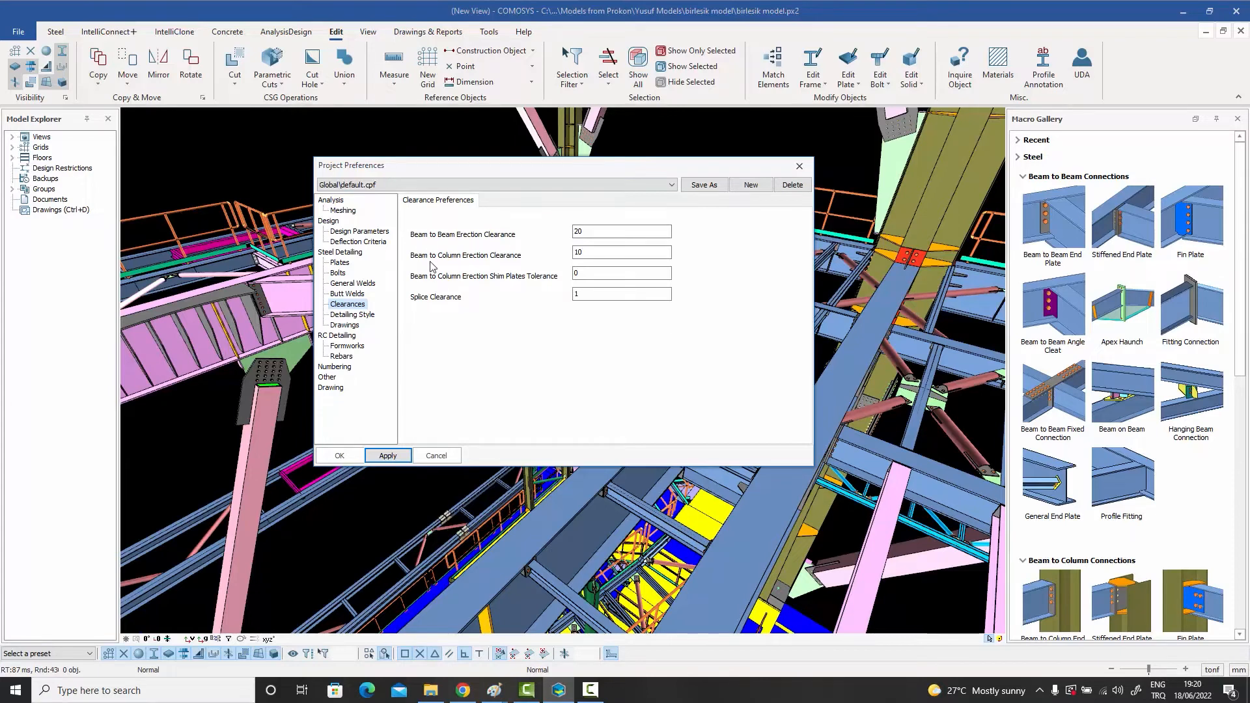
click(585, 253)
Step: Compare the chamfer types in the Detailing Style preferences, trying Type 1 and leaving Type 2 selected
click(358, 317)
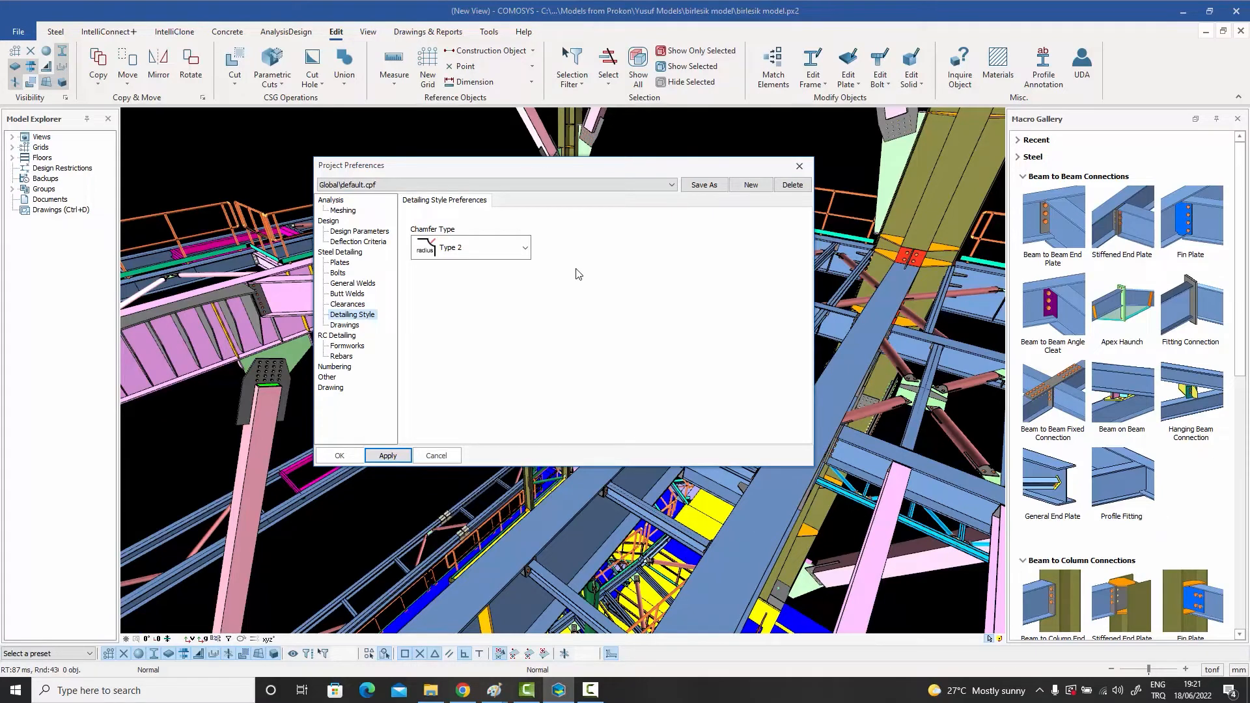
click(451, 253)
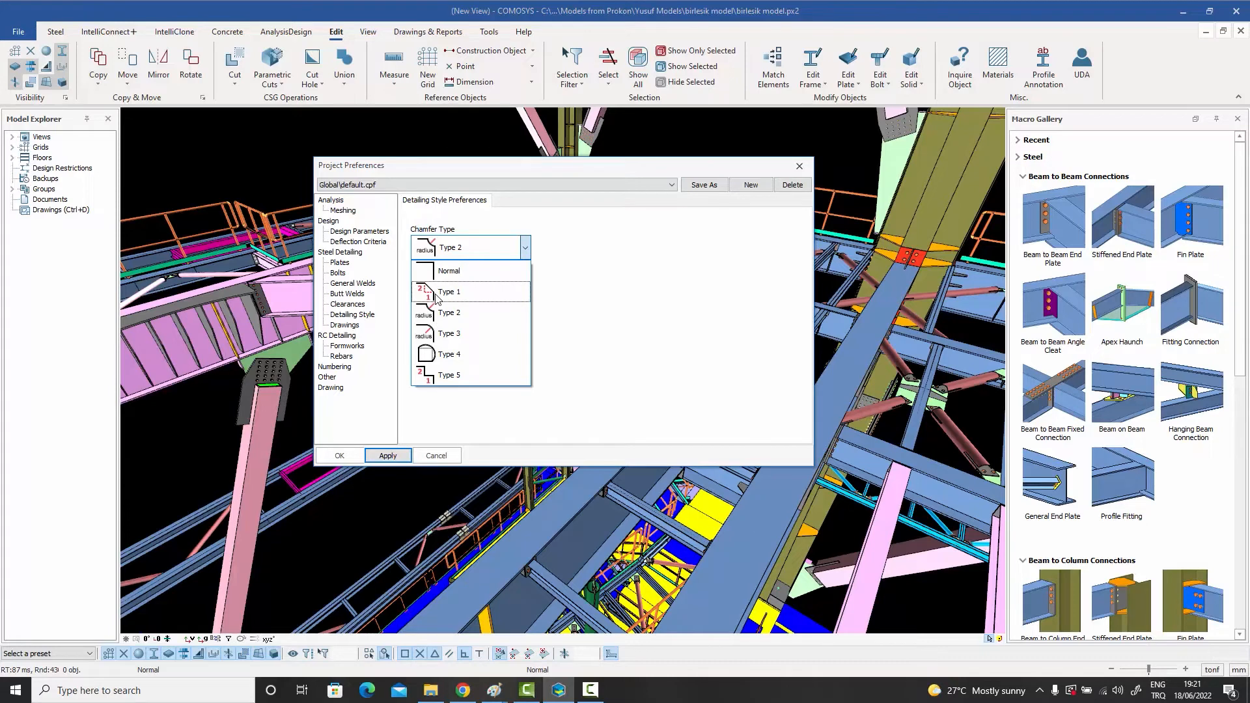
click(447, 316)
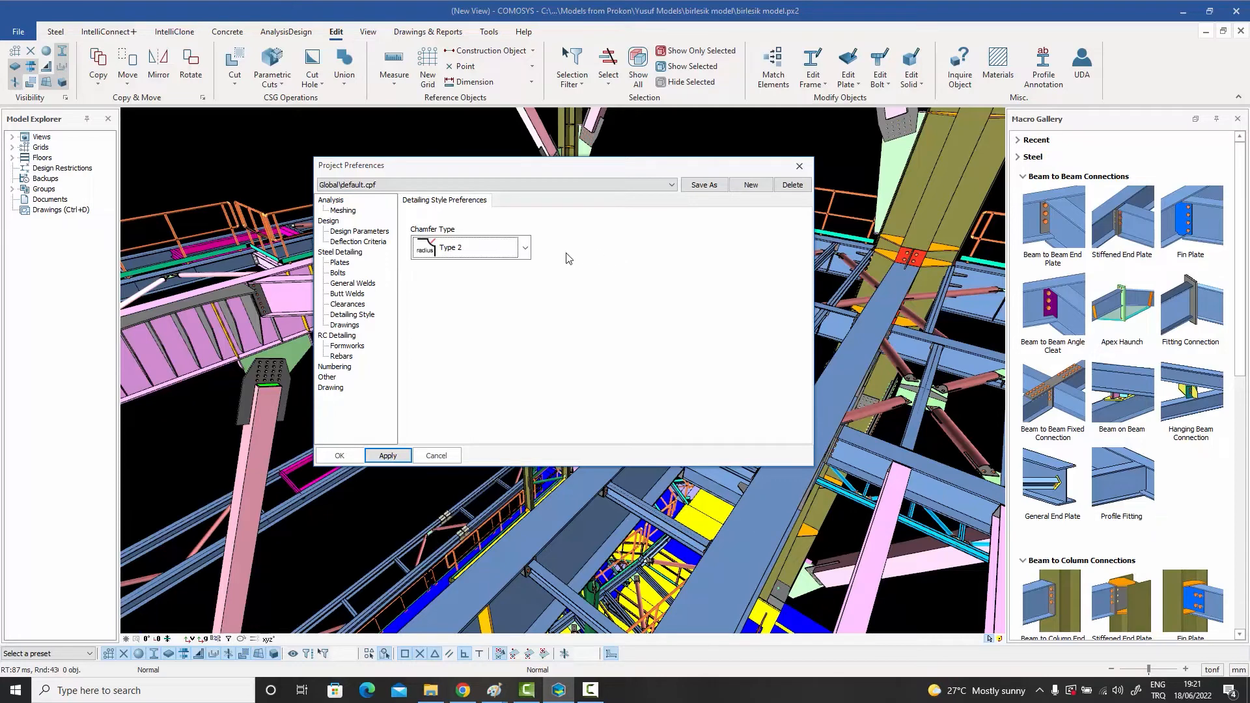
click(449, 251)
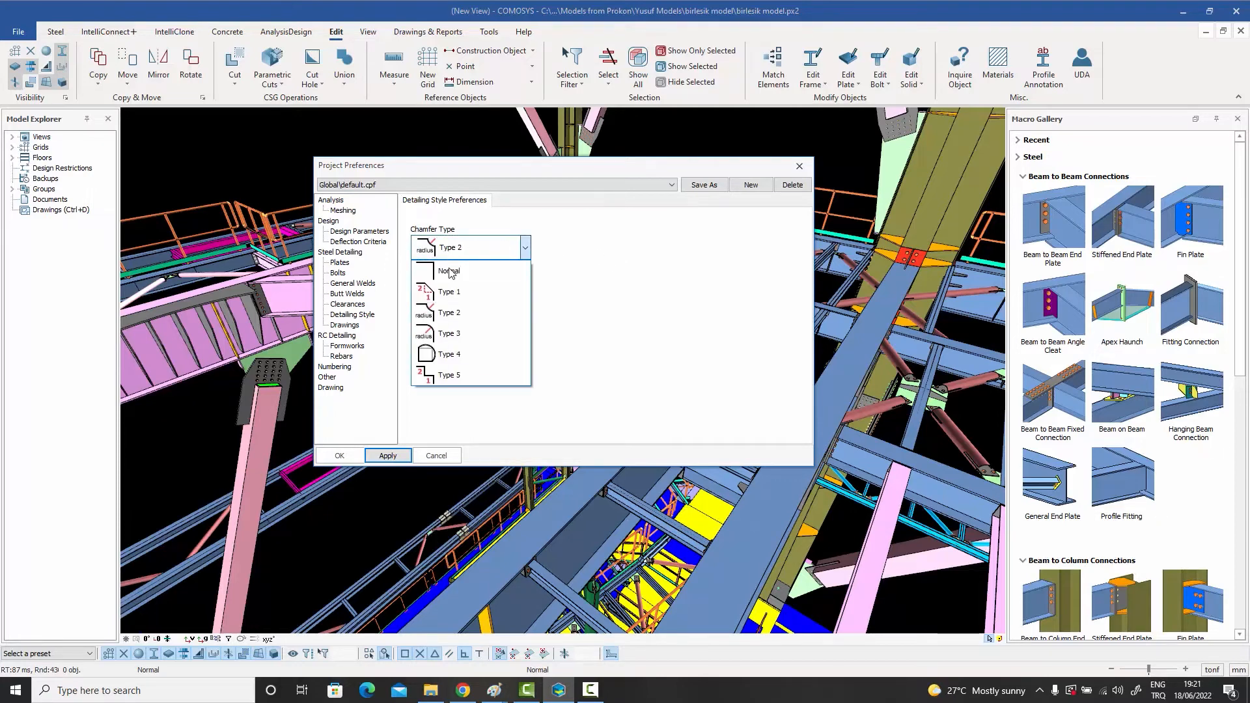
click(449, 294)
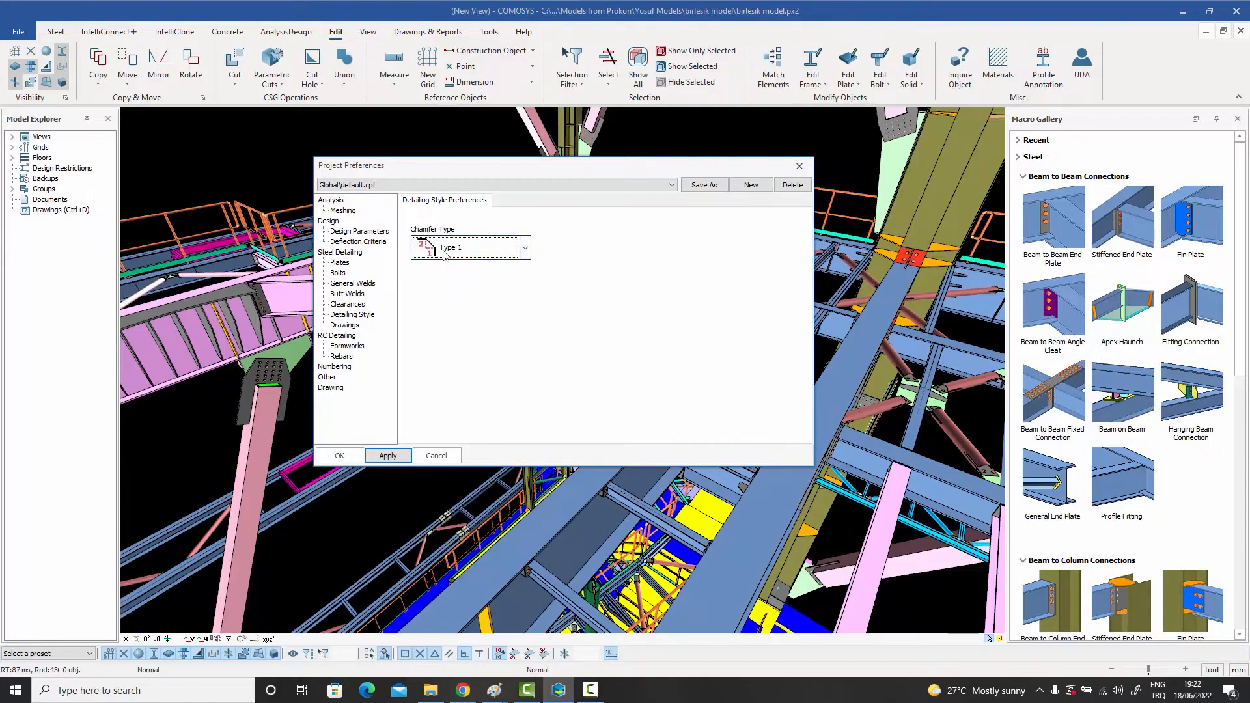
click(445, 254)
click(437, 318)
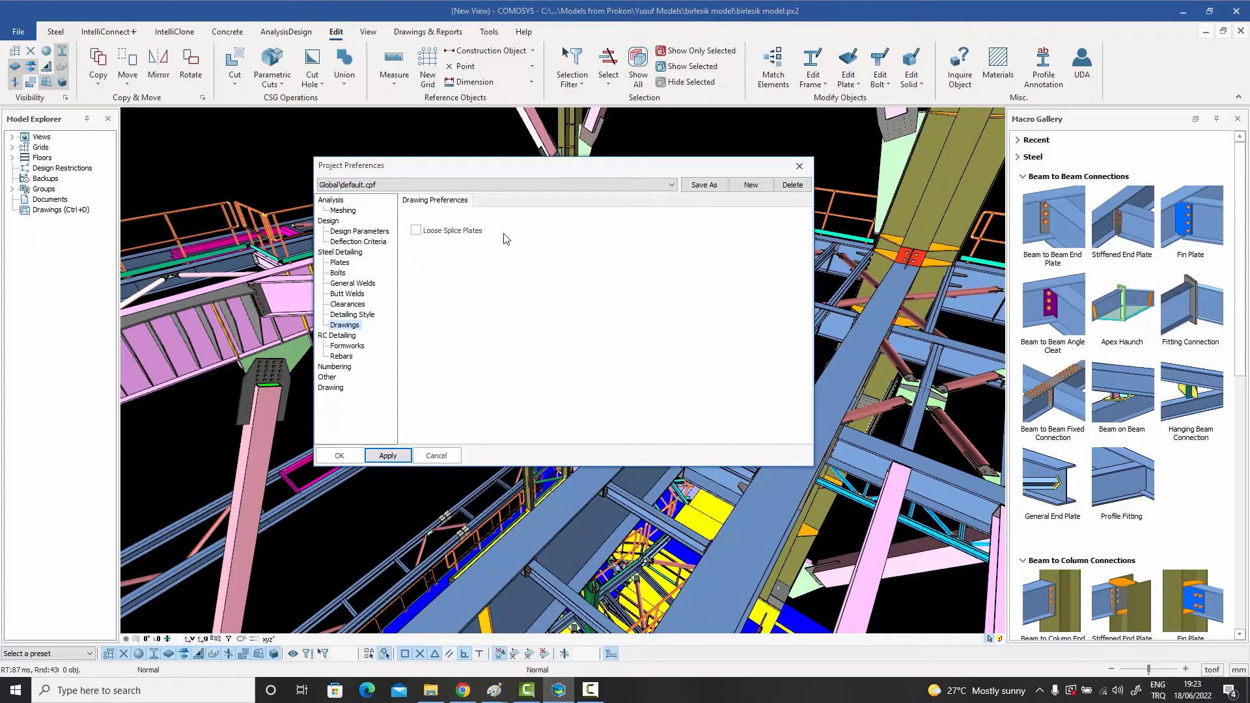
Step: Toggle the Loose Splice Plates drawing option on and back off, and close the project preferences
click(416, 231)
click(416, 231)
click(799, 166)
Step: Open the Bolted Gusset Plate macro properties from the bracing connections and move the dialog aside
scroll(1022, 375, down, 3)
scroll(1022, 374, down, 8)
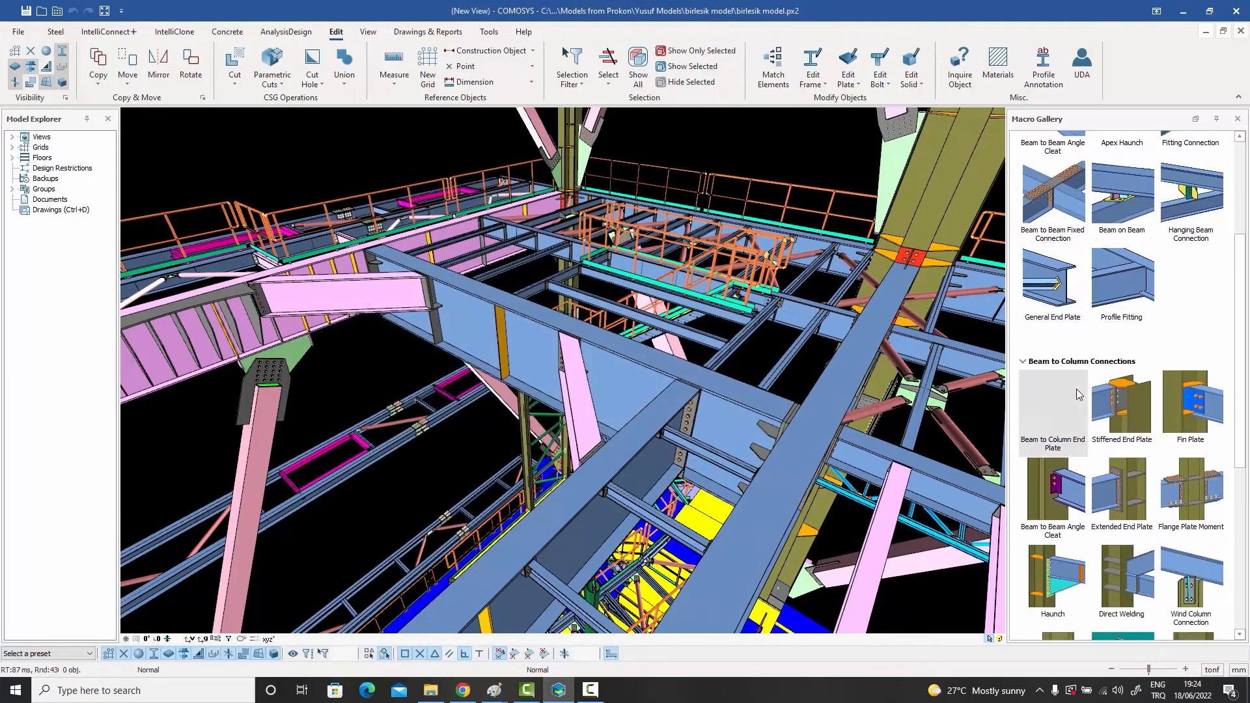
click(1055, 526)
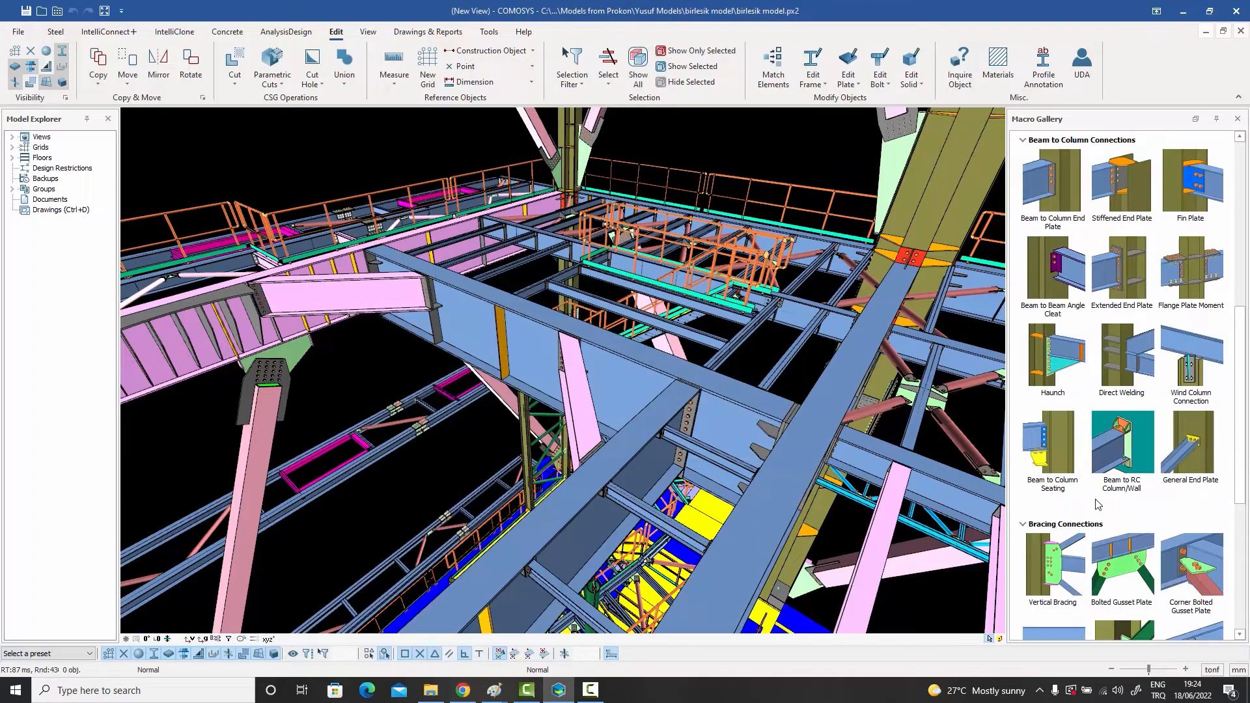
scroll(1100, 501, down, 3)
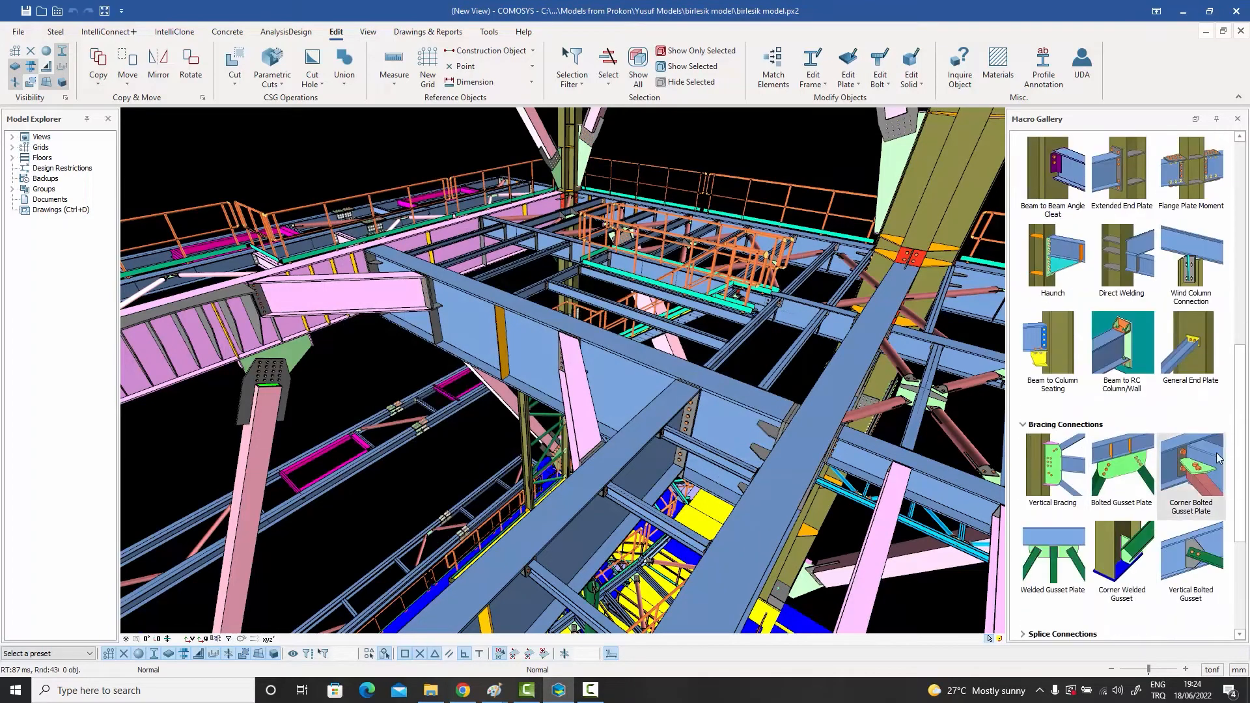
double_click(1129, 481)
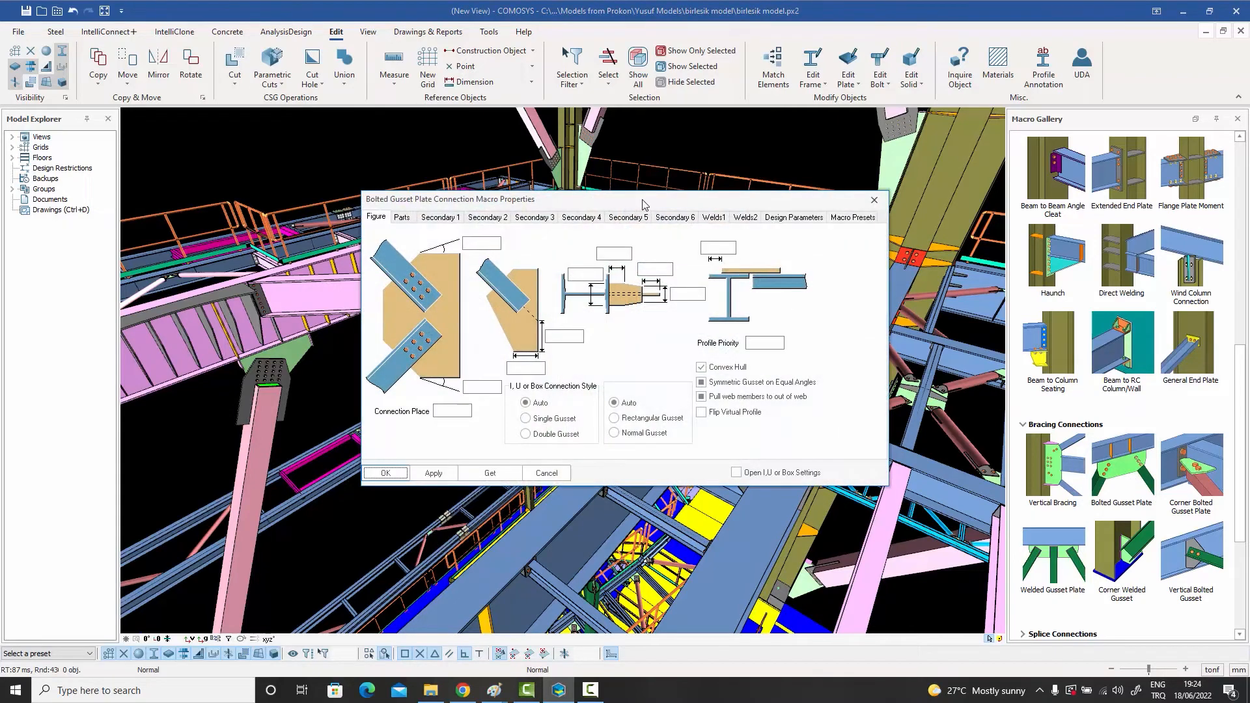
drag(641, 200, 500, 166)
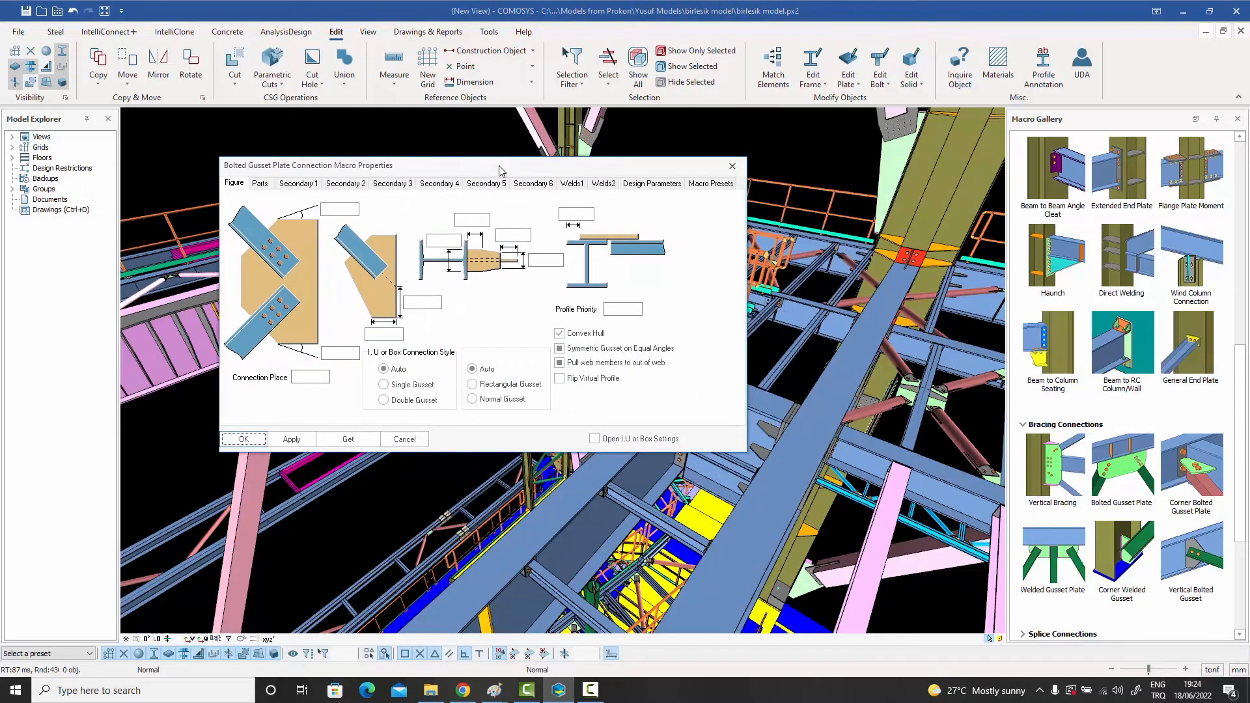
Step: Examine the gusset macro's plate parts and the bolt properties for Secondary 1 and Secondary 3
click(259, 184)
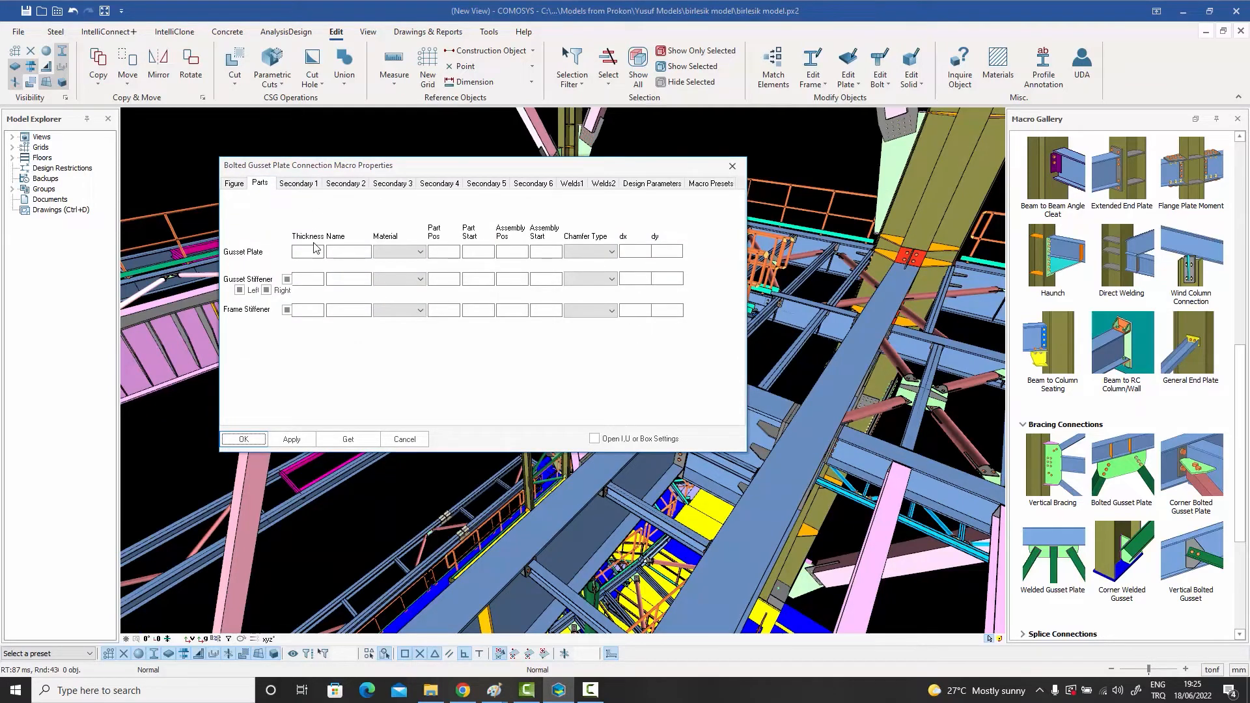
click(306, 188)
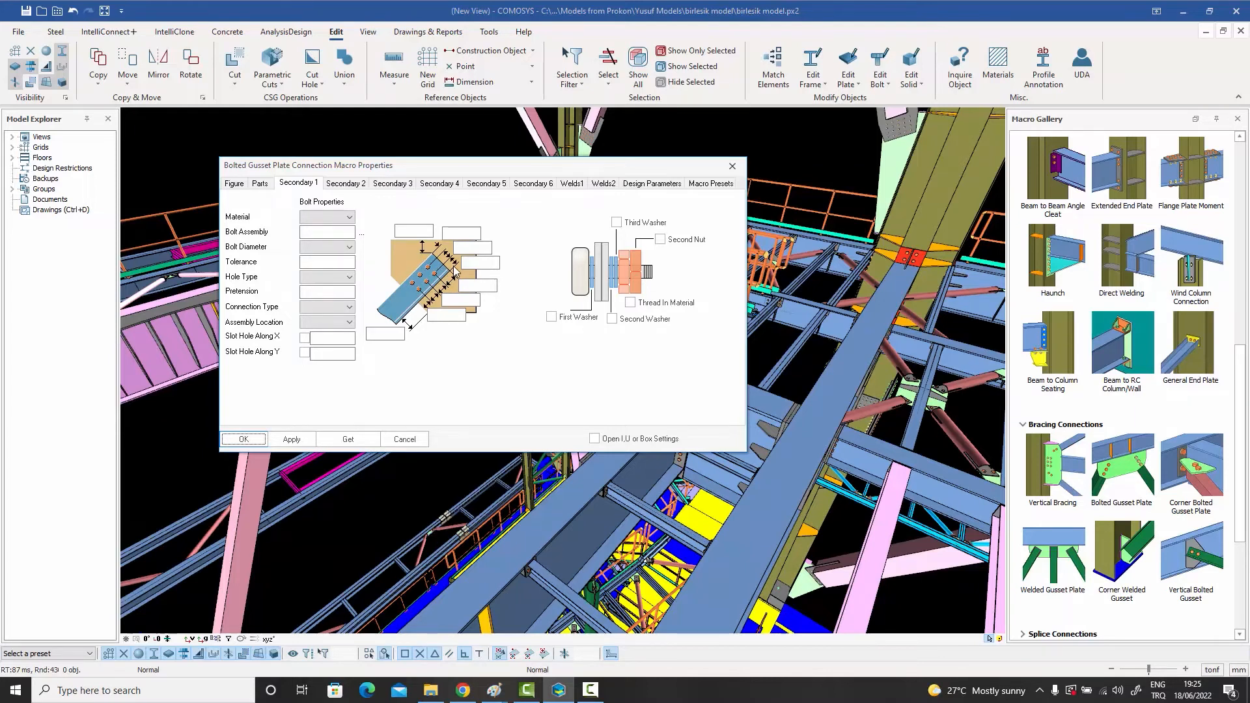
click(374, 185)
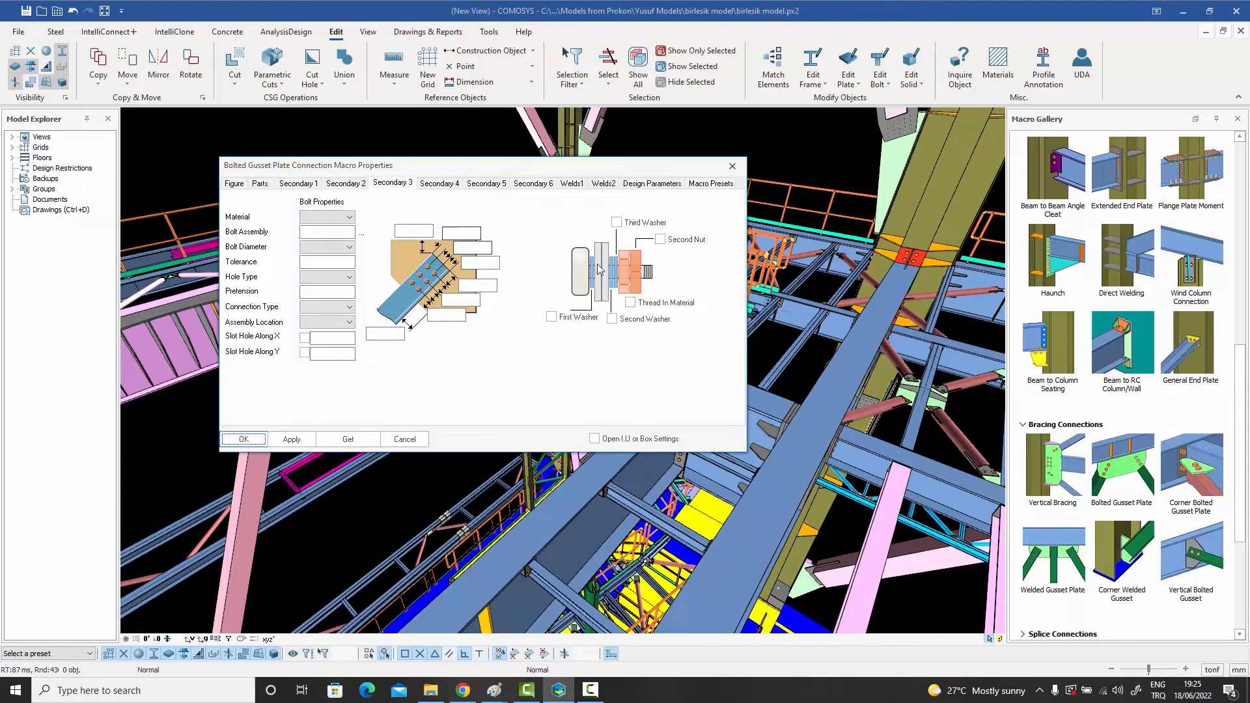
click(296, 186)
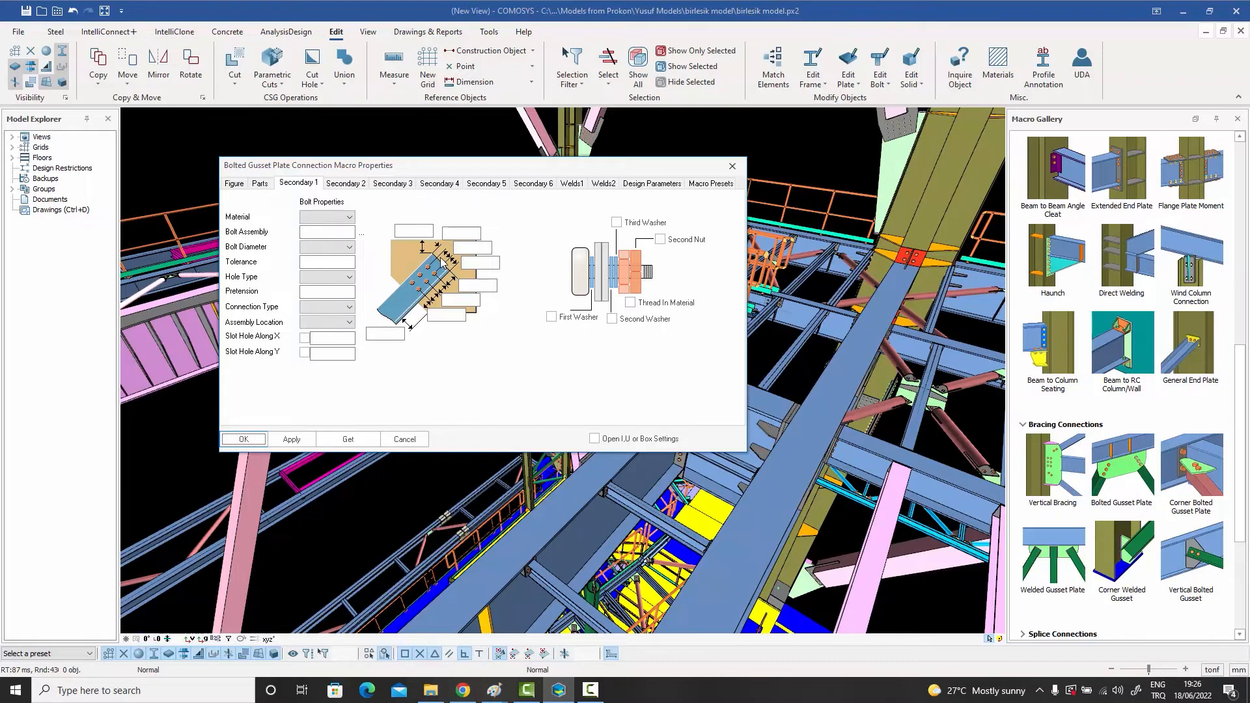
Step: Try a bolt distance of 35 for Secondary 1, clear the entry and close the gusset macro properties
click(474, 262)
double_click(469, 264)
text(35)
key(BackSpace)
click(732, 165)
Step: Open the beam-to-column Haunch macro, inspect its Bolts, Plates and Figure 2 settings, and close it
scroll(1074, 381, up, 1)
scroll(1074, 380, up, 1)
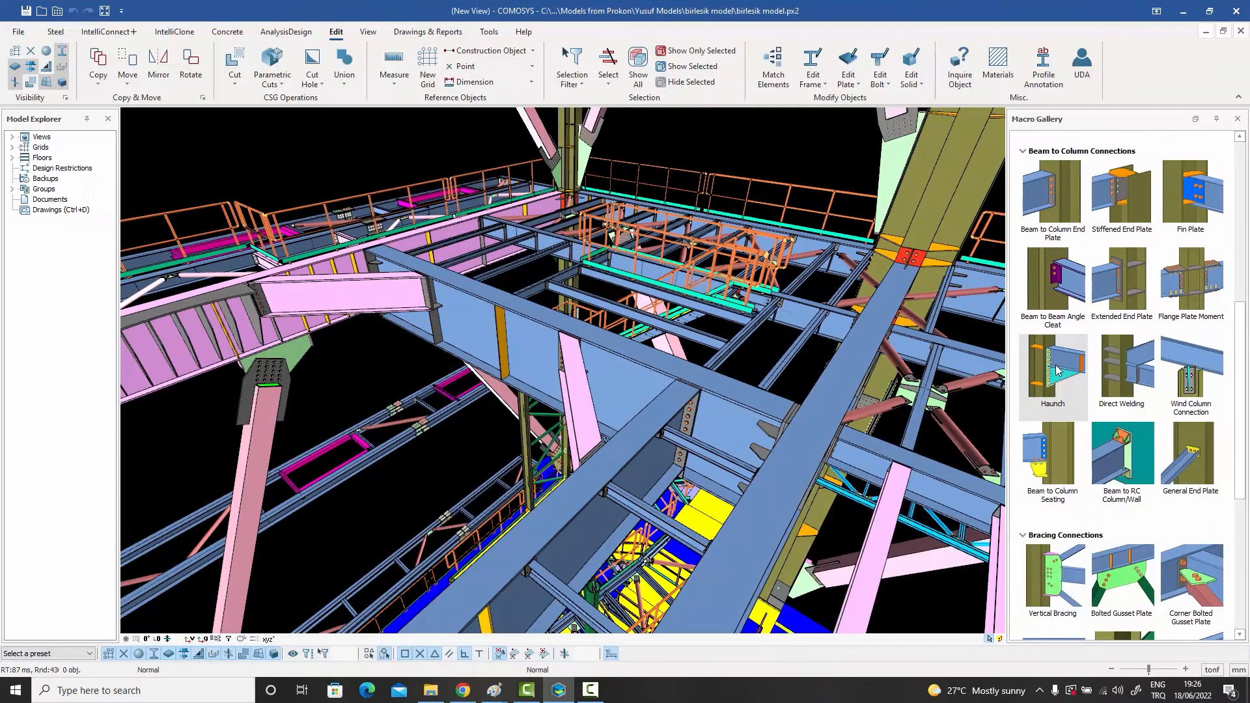
double_click(1052, 366)
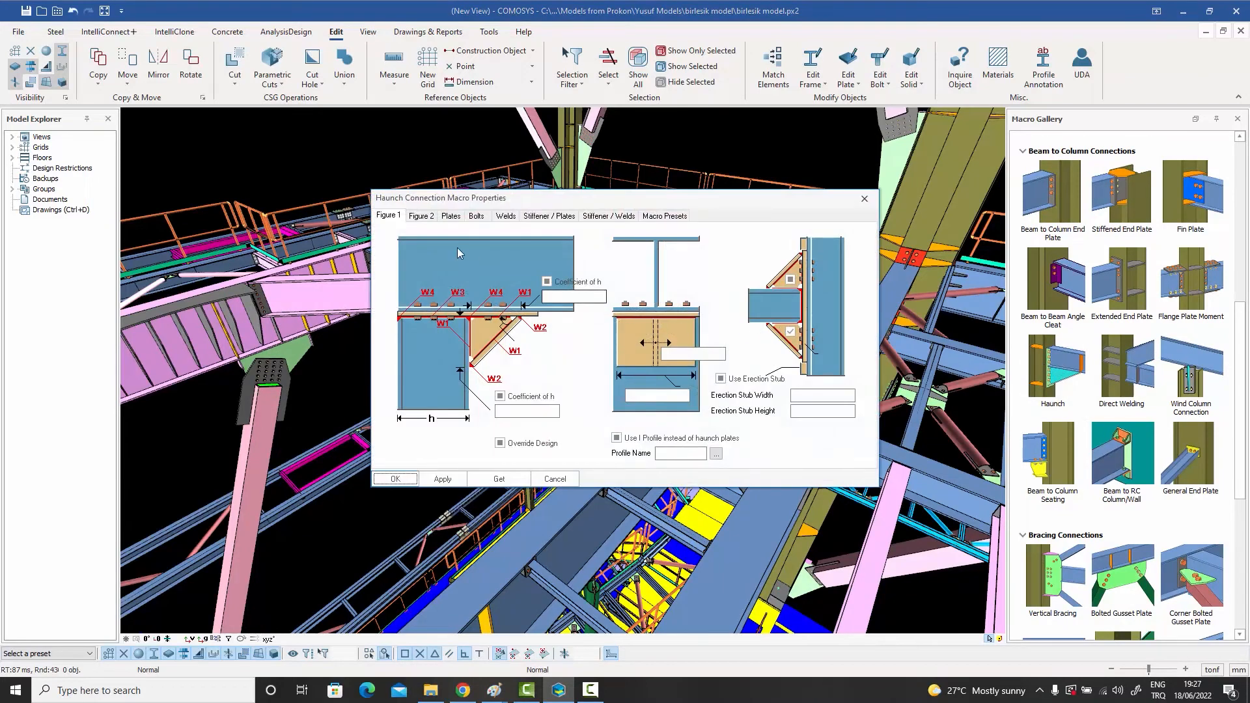
click(474, 217)
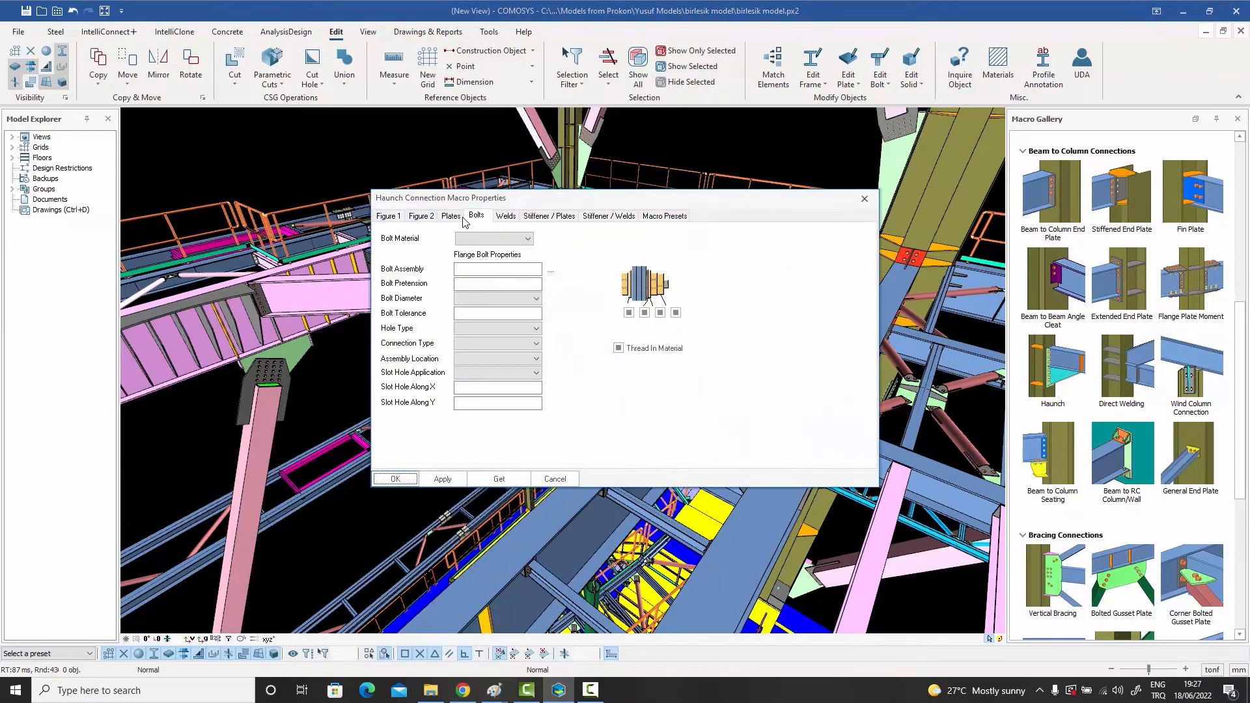
click(452, 217)
click(430, 217)
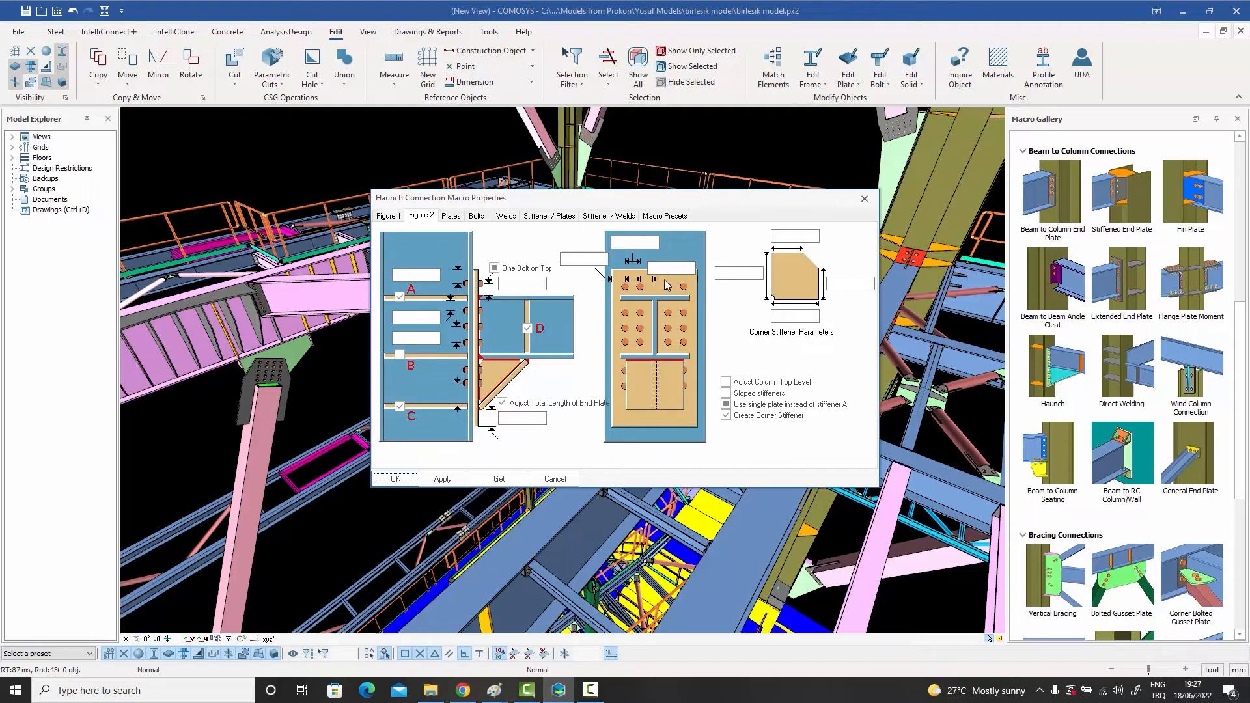
click(864, 202)
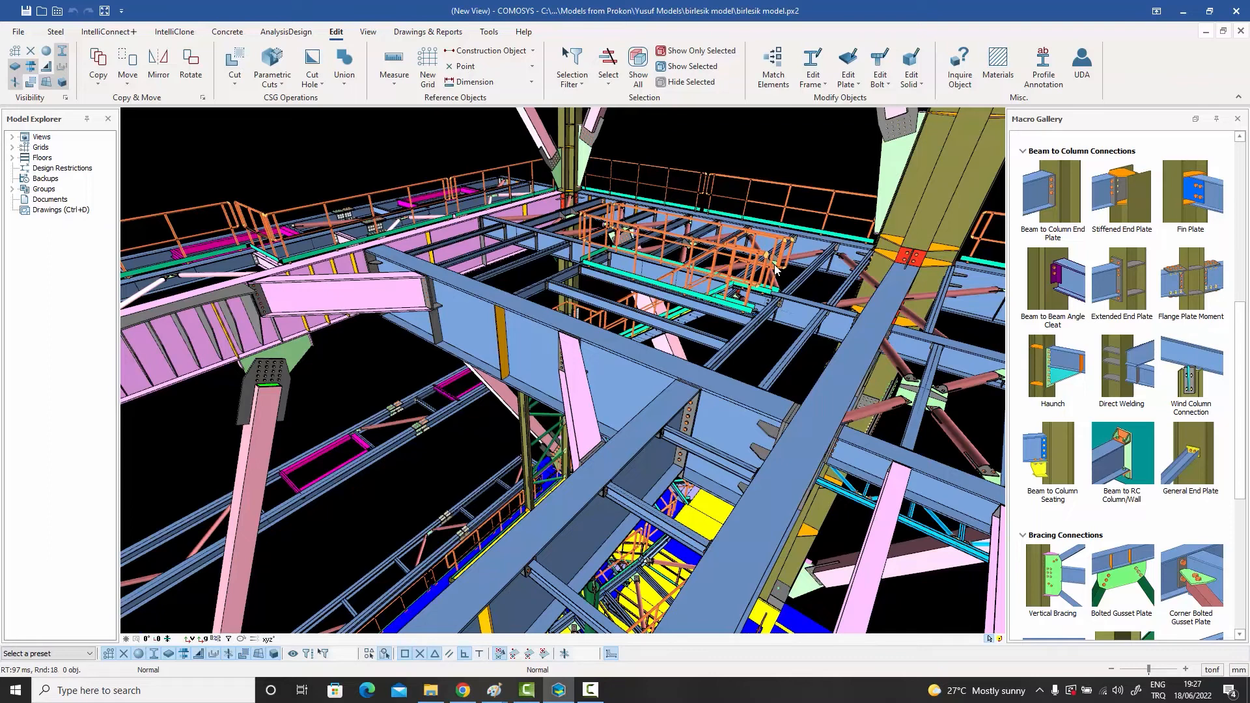
Step: Open angle_gauge_distances.txt from the preferences folder and enlarge its Notepad window to full screen
click(58, 13)
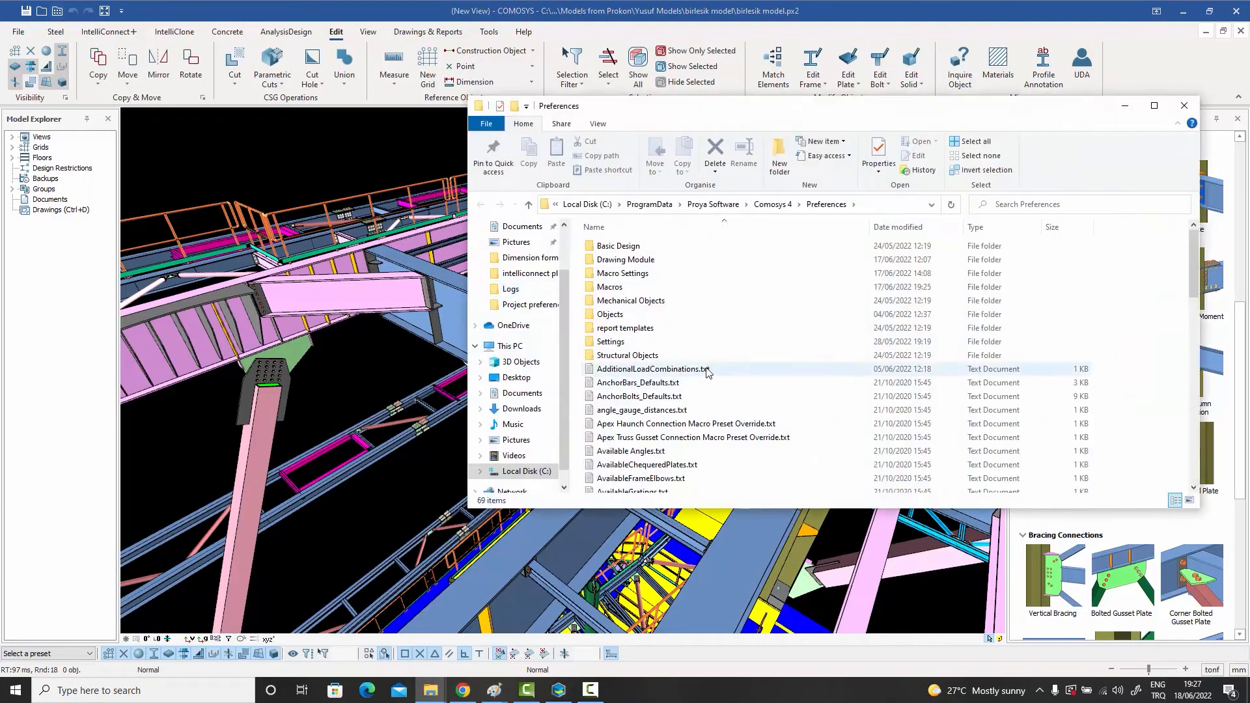
scroll(659, 353, down, 1)
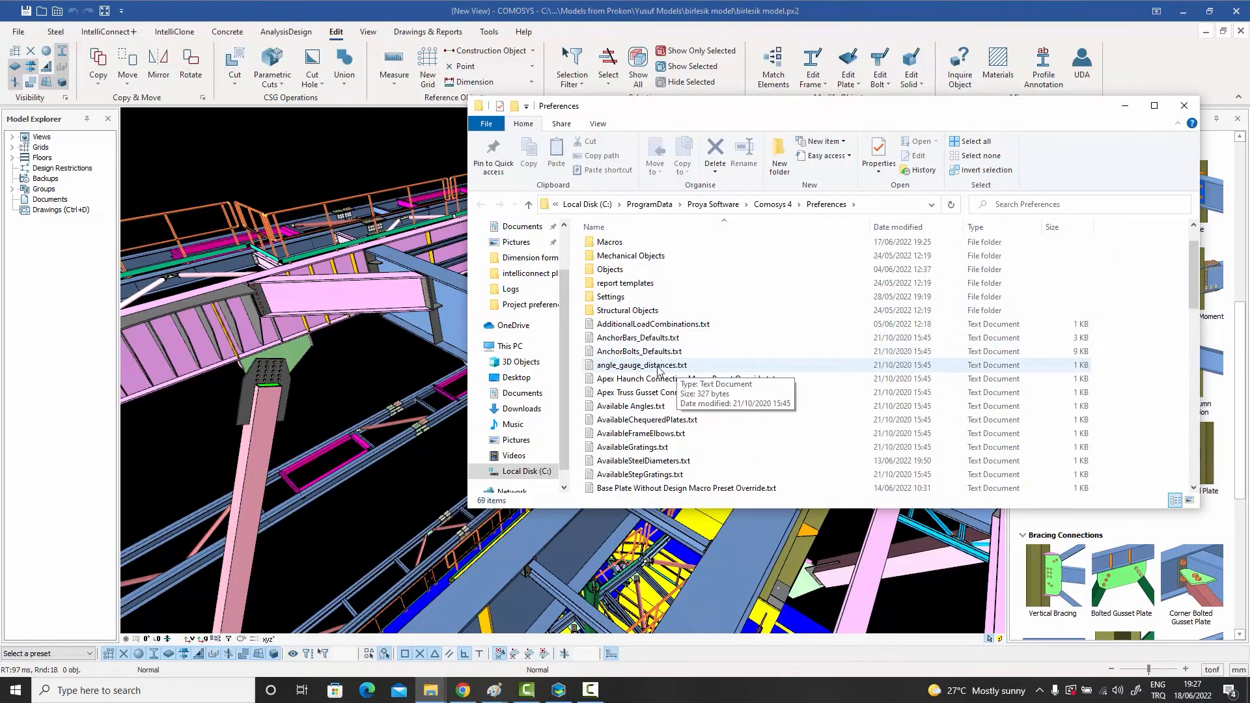
double_click(659, 368)
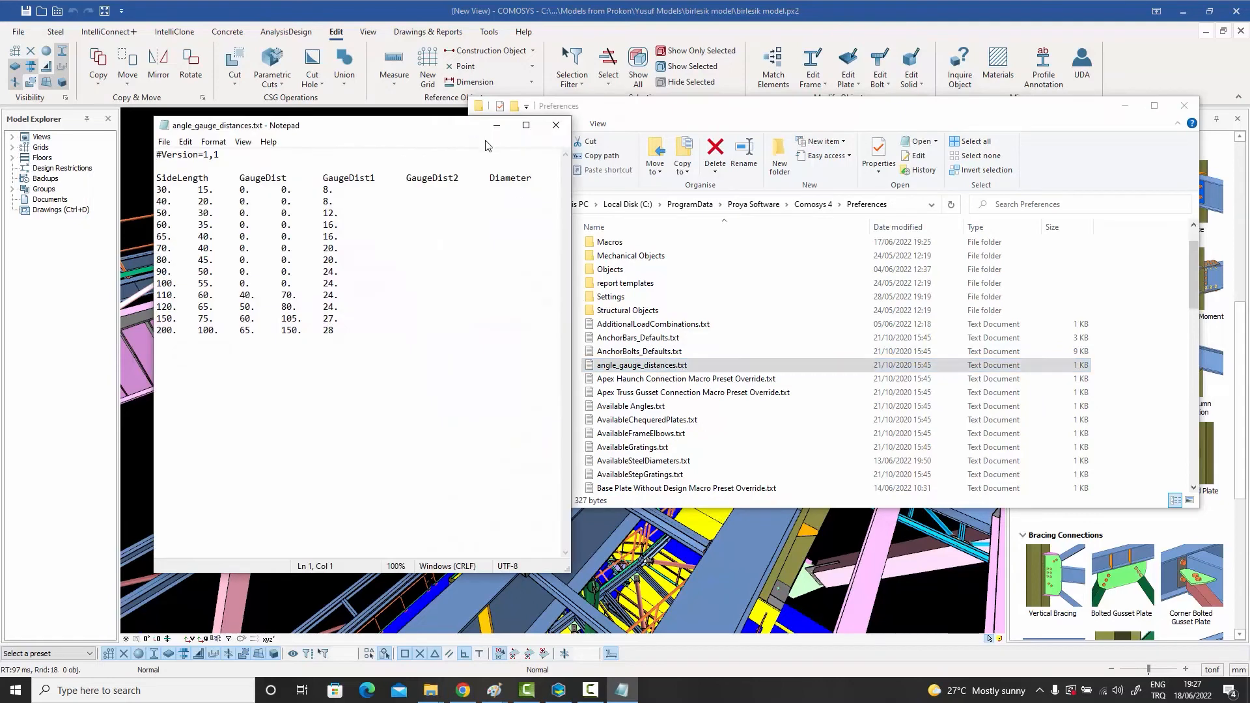
click(525, 126)
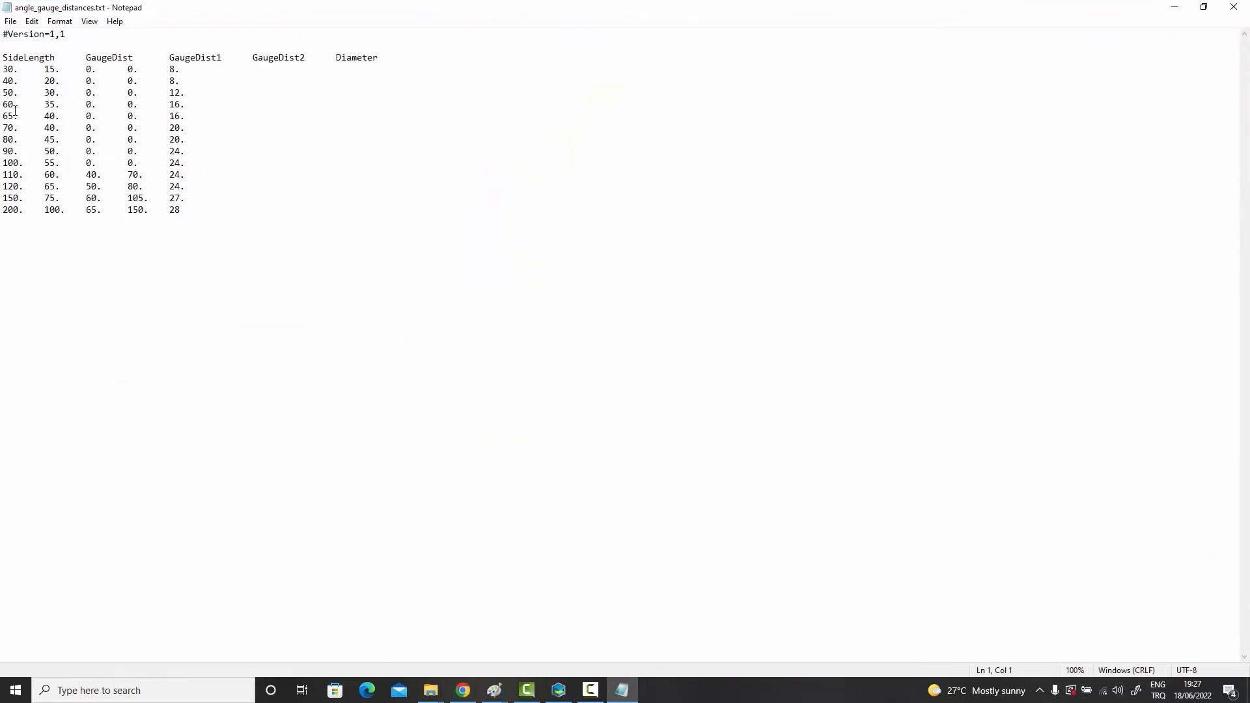
Step: Examine the gauge distance and bolt diameter values in the rows for side lengths 60 and 80
drag(2, 105, 60, 107)
click(37, 107)
drag(3, 104, 25, 107)
drag(47, 104, 57, 106)
drag(170, 105, 185, 104)
drag(2, 139, 200, 140)
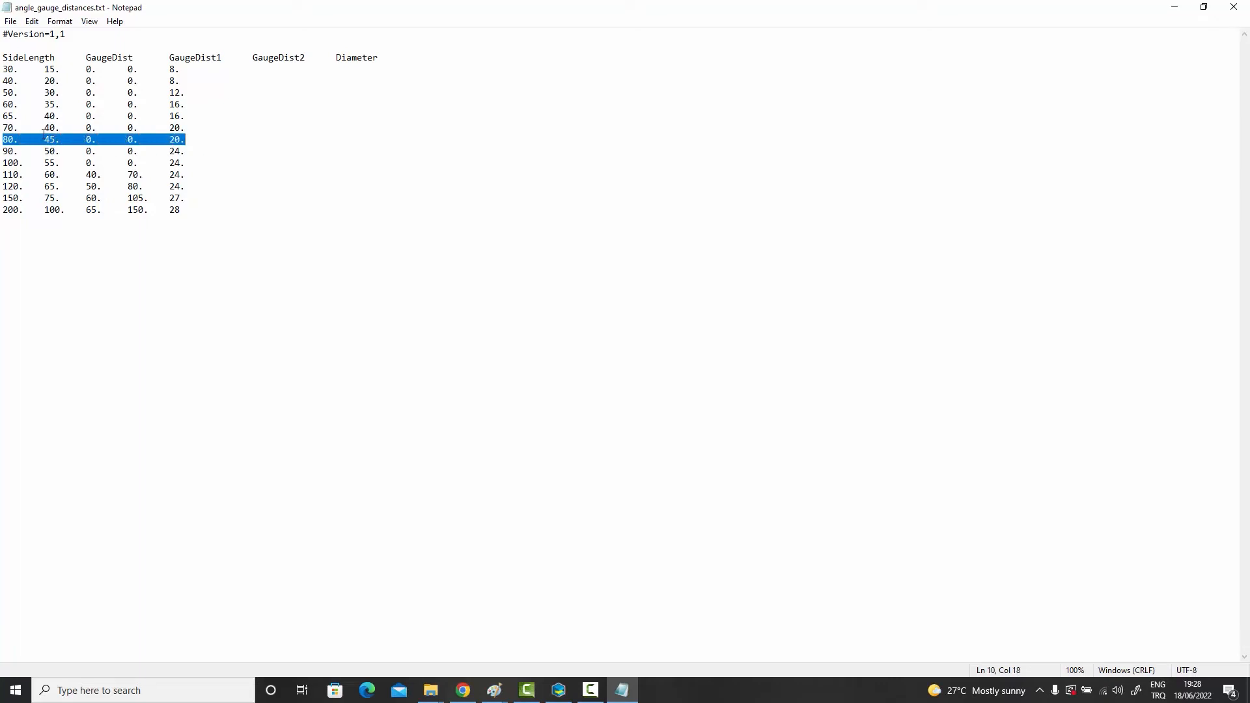
click(173, 140)
drag(173, 141, 186, 141)
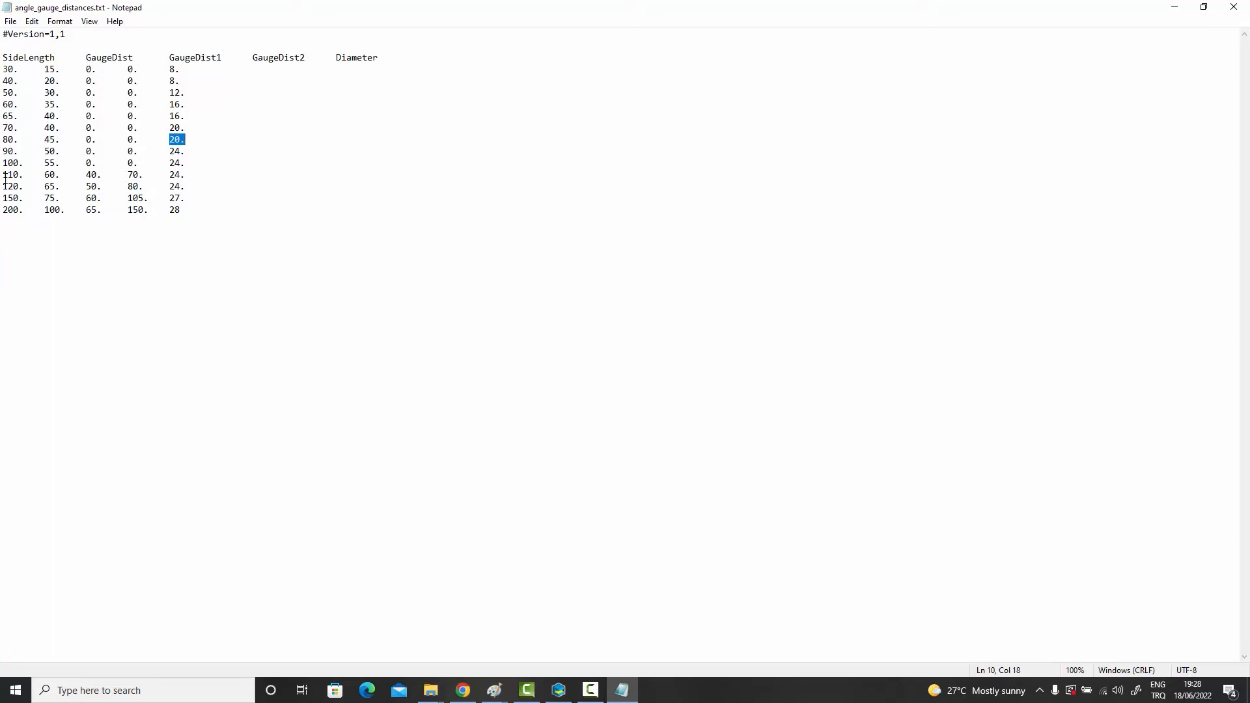
Step: Examine the gauge distances and bolt diameter for side length 110, and highlight all the table's data rows
drag(3, 175, 200, 179)
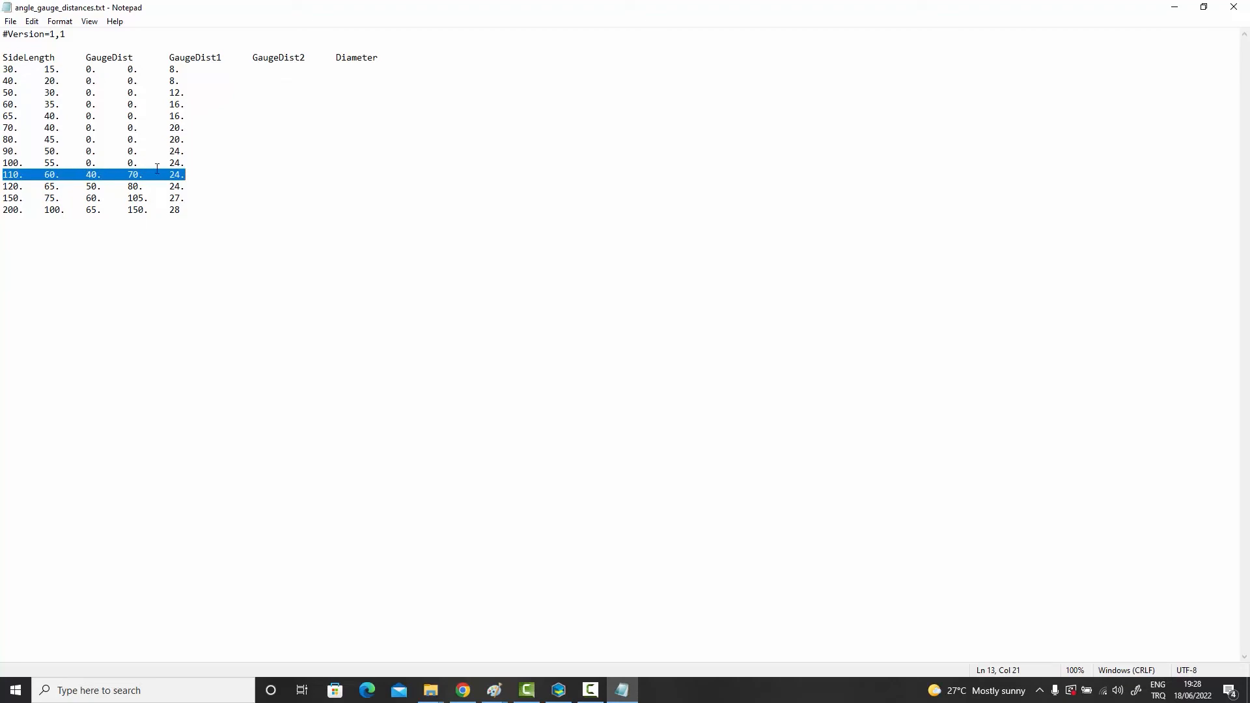
click(60, 174)
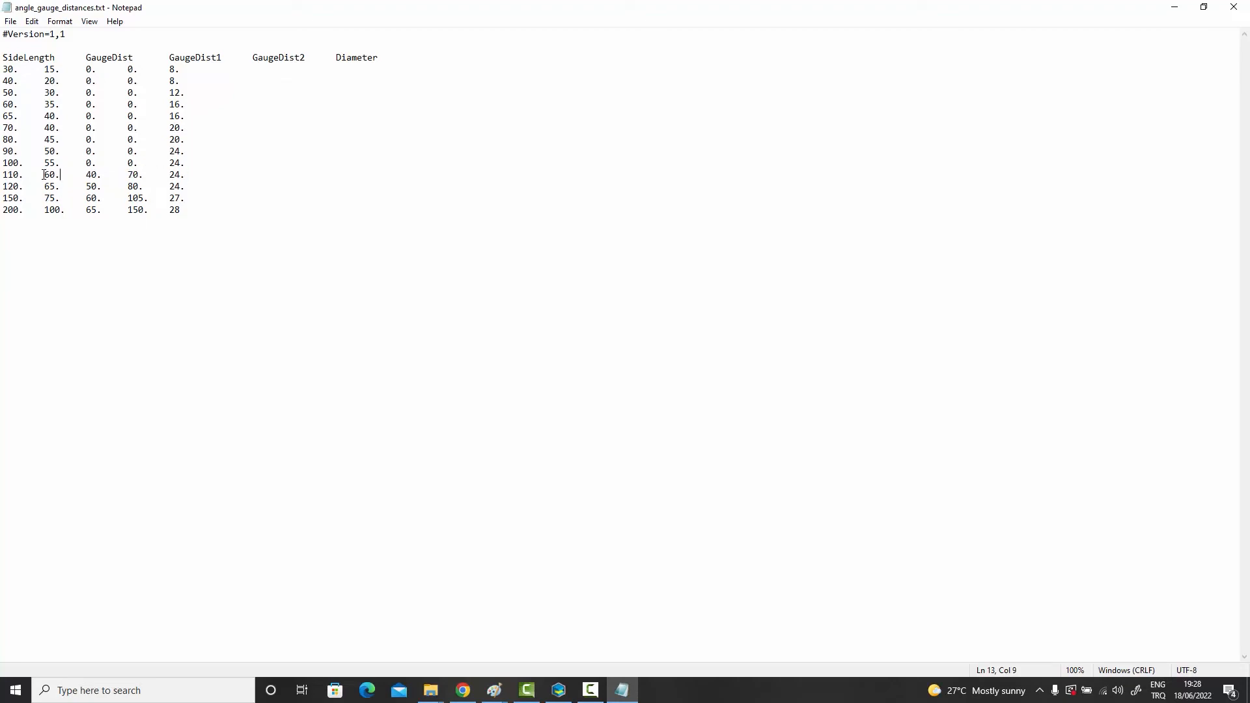
drag(44, 174, 60, 175)
drag(86, 174, 138, 174)
drag(168, 174, 185, 174)
drag(205, 218, 5, 73)
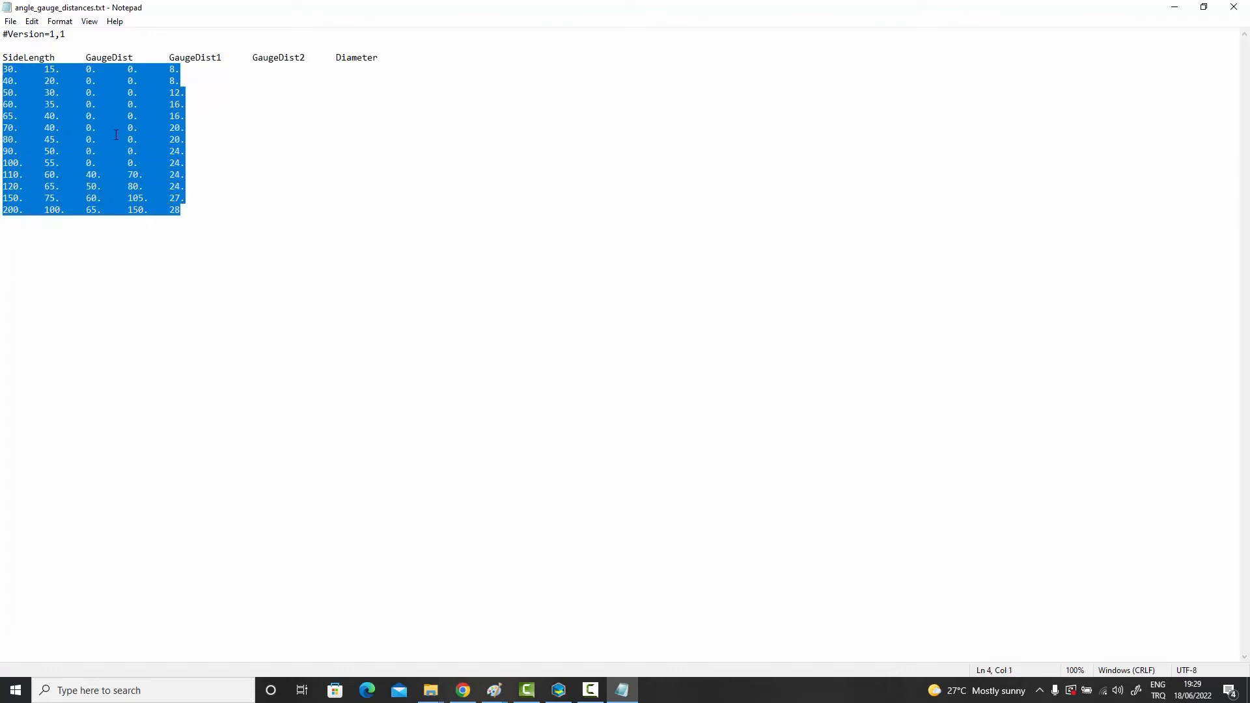
Step: Close the angle gauge distances file, then open Flange_Bolting_Distances.txt from the Preferences folder in a full-screen Notepad window
click(1232, 9)
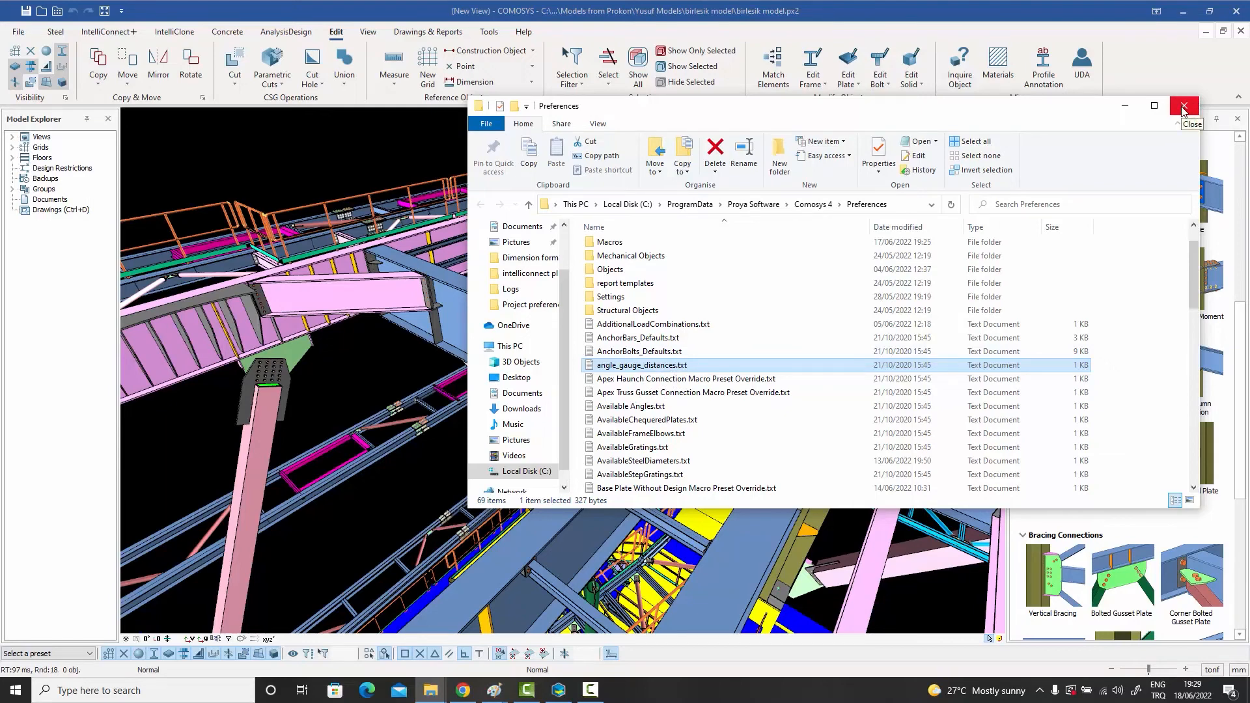
scroll(672, 436, down, 1)
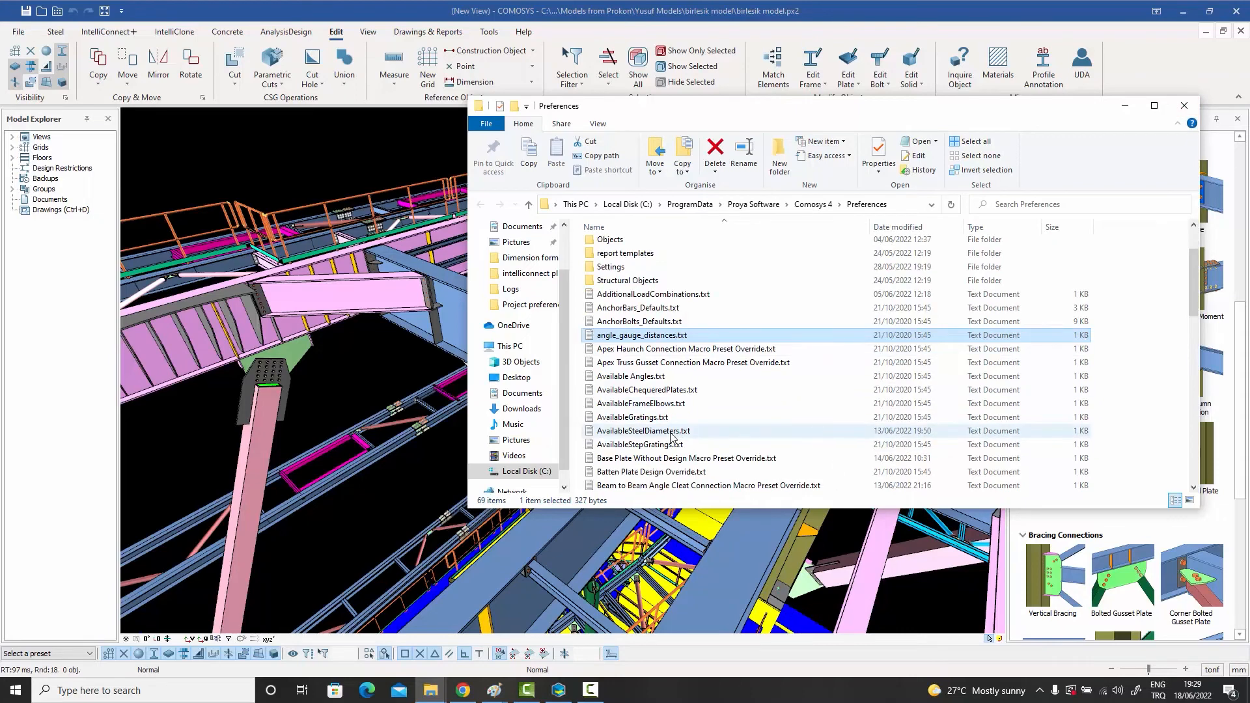
scroll(685, 351, down, 2)
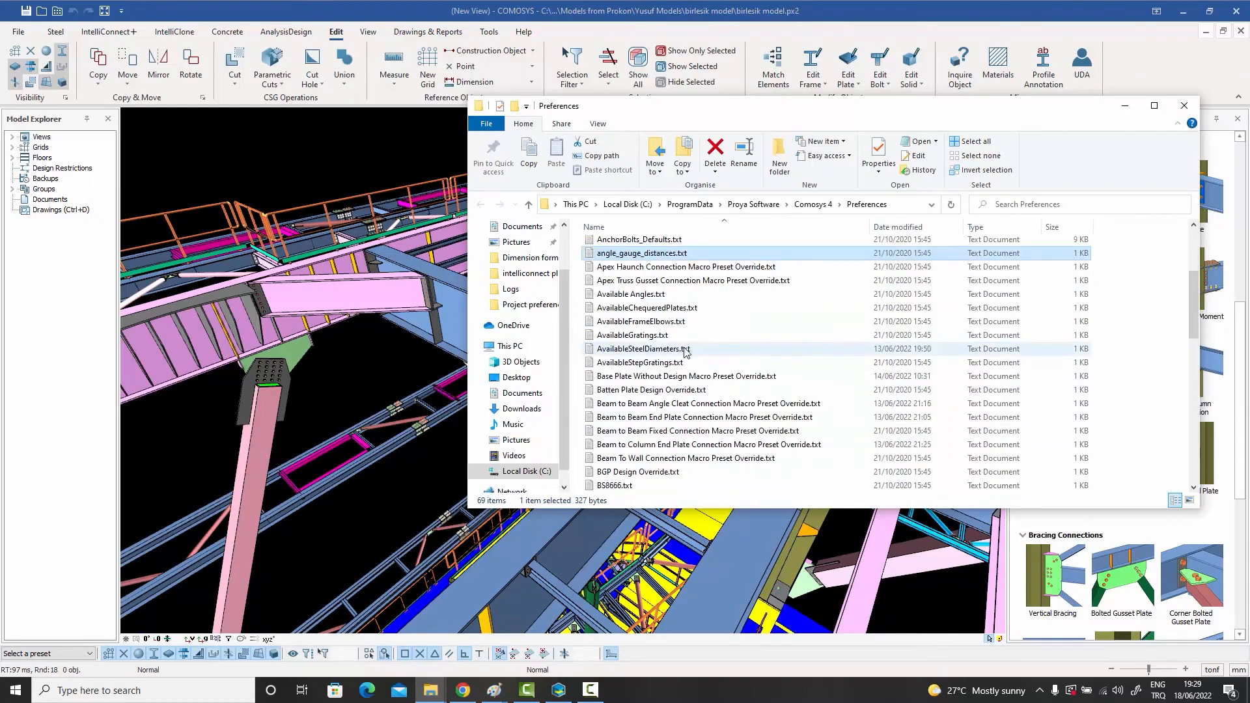
scroll(685, 351, down, 3)
scroll(684, 353, down, 1)
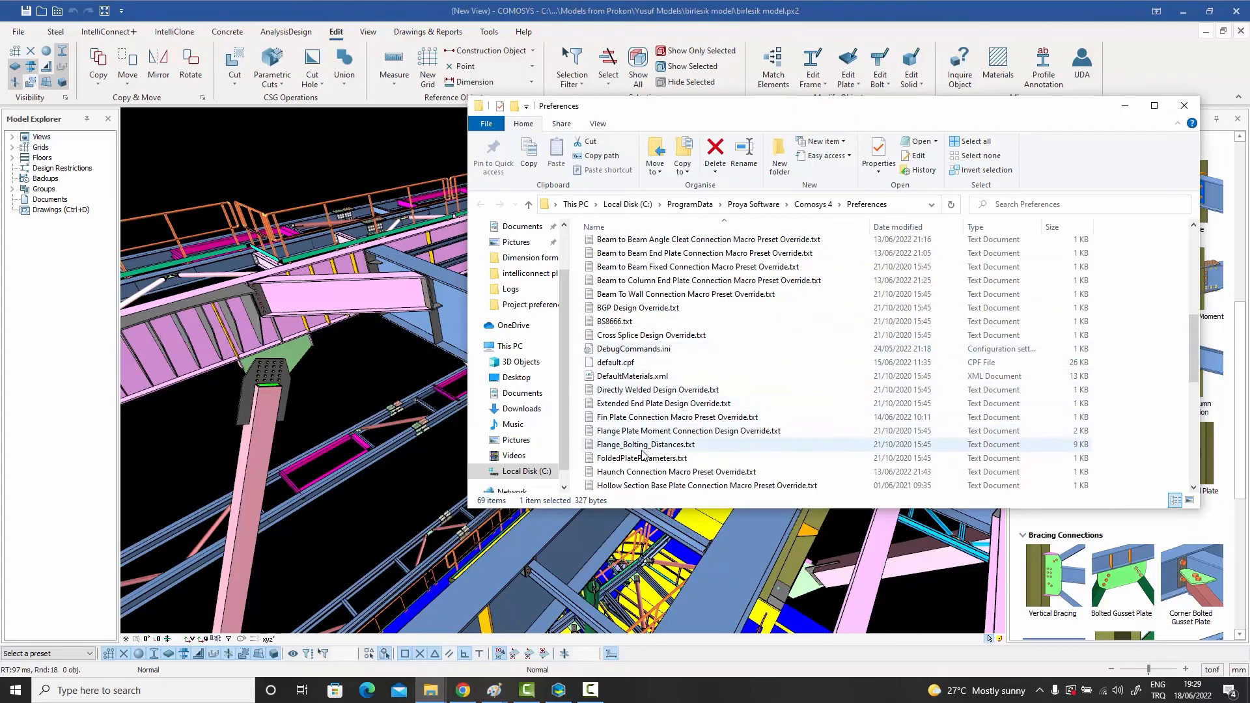
double_click(614, 447)
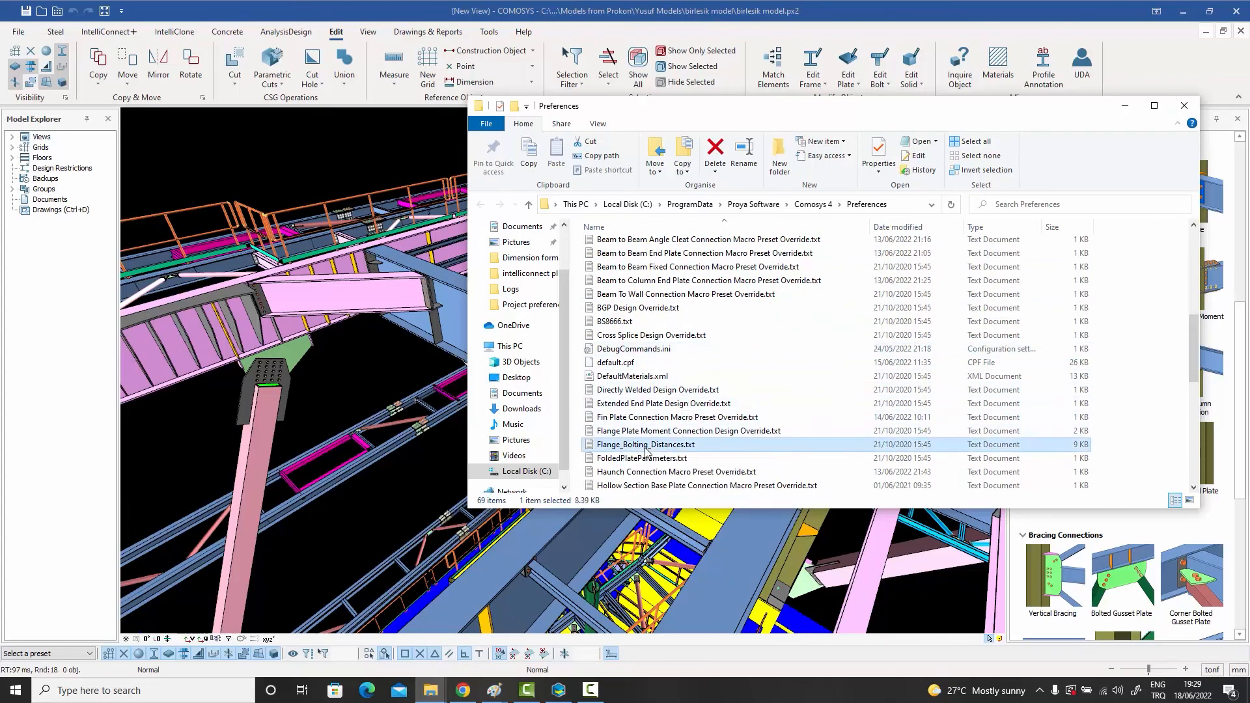
click(526, 125)
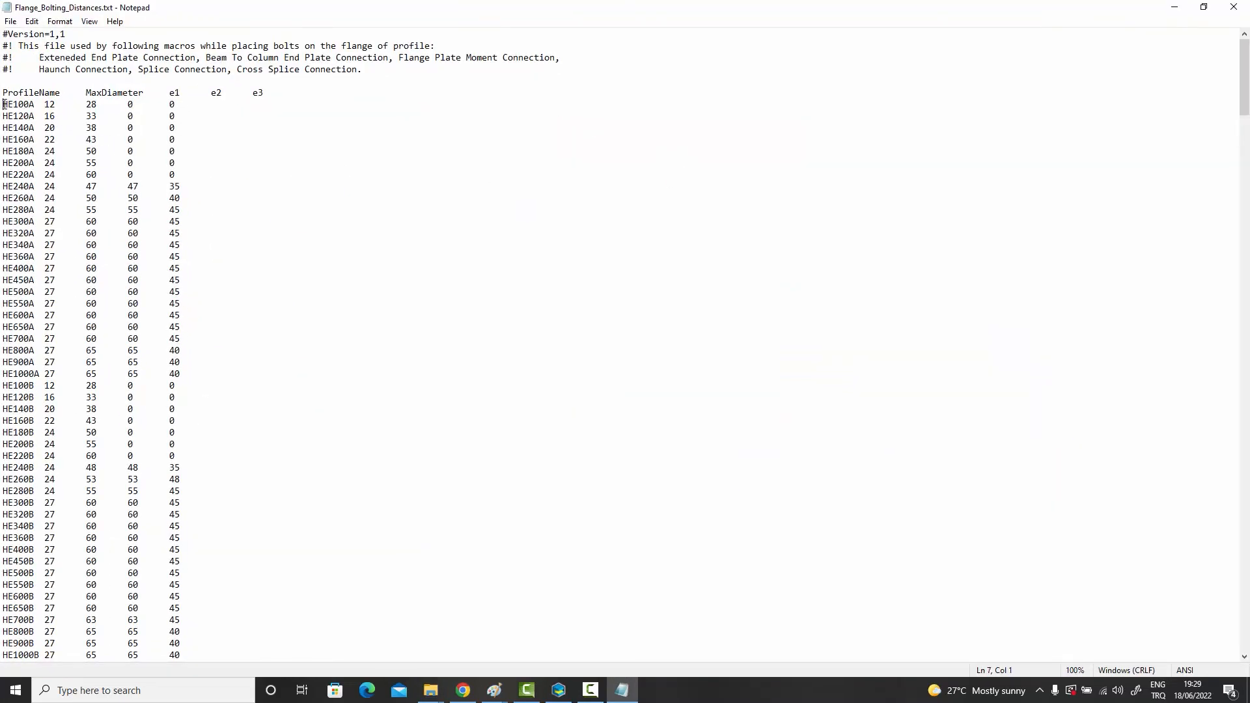
Step: Examine the e1, e2 and e3 bolt distances for HE300A and HE650A, then close the file and the Preferences folder
drag(2, 105, 257, 120)
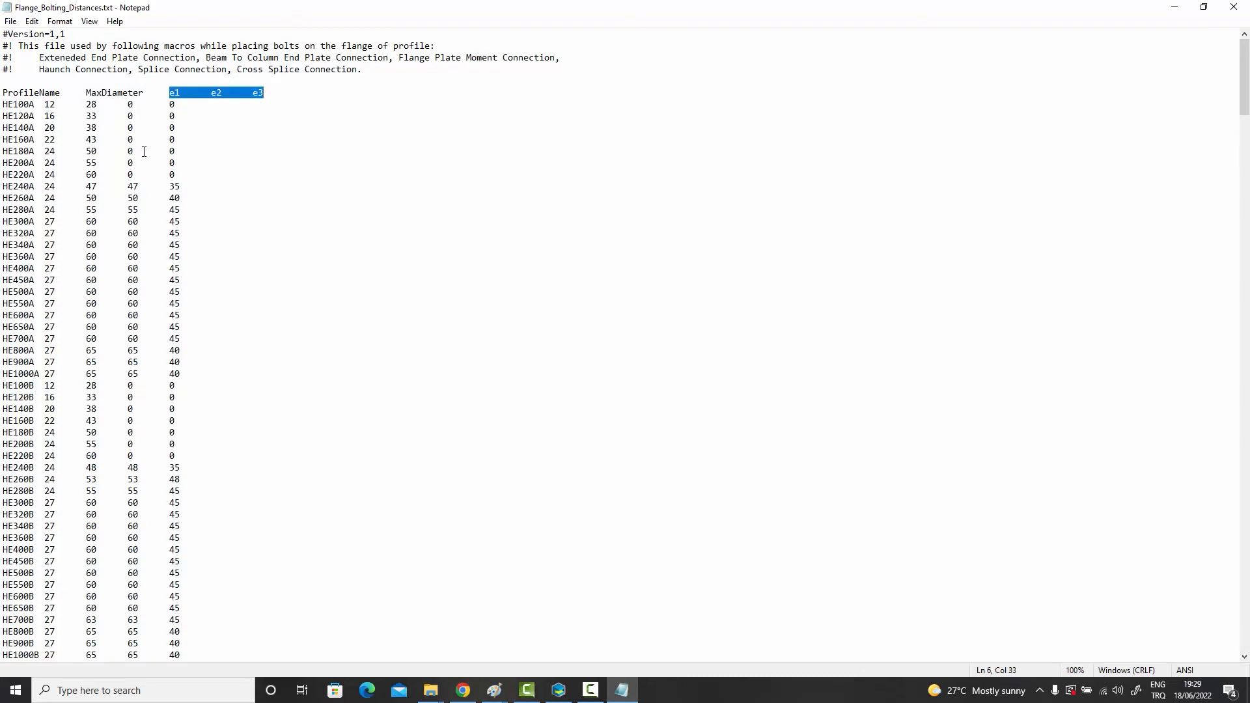
scroll(144, 151, down, 3)
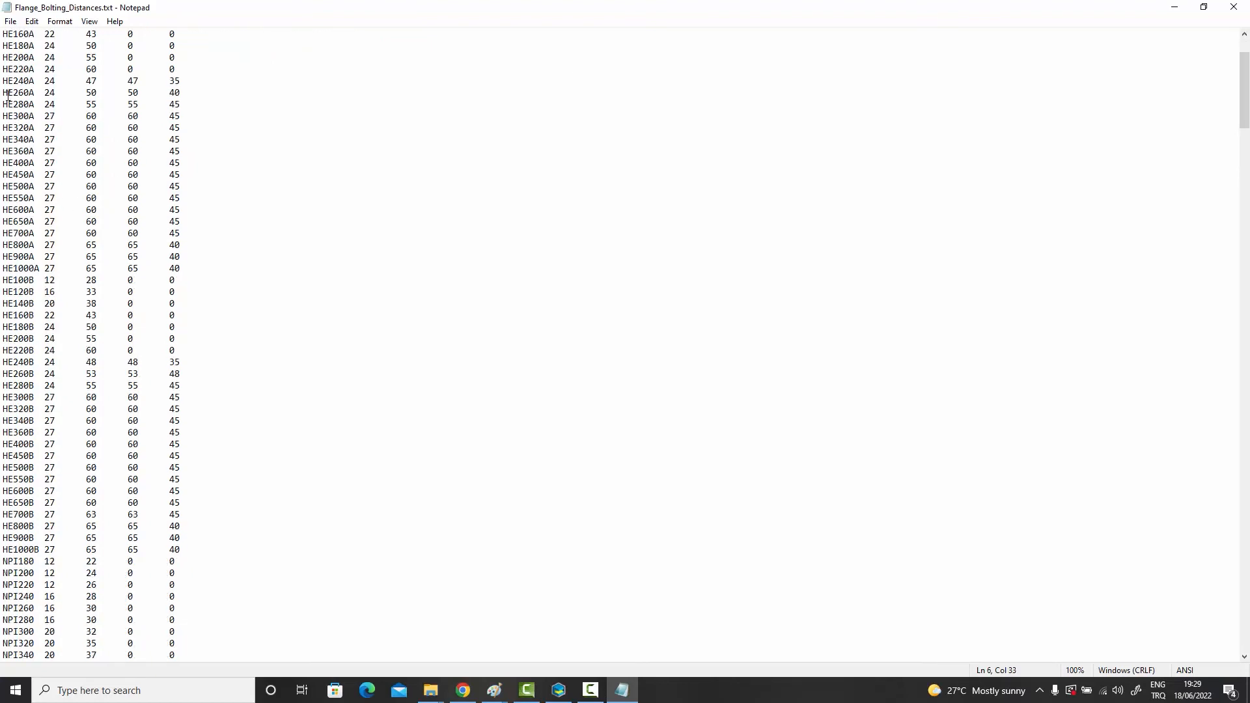
drag(2, 115, 224, 119)
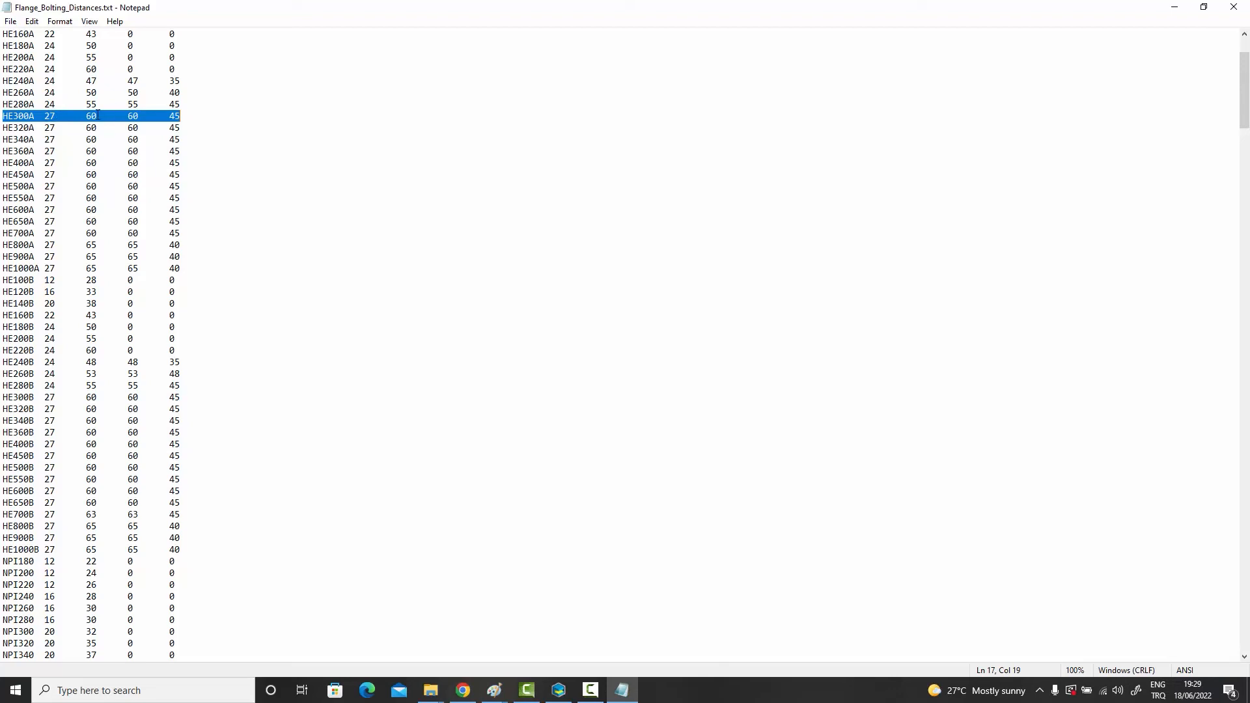
scroll(98, 115, up, 2)
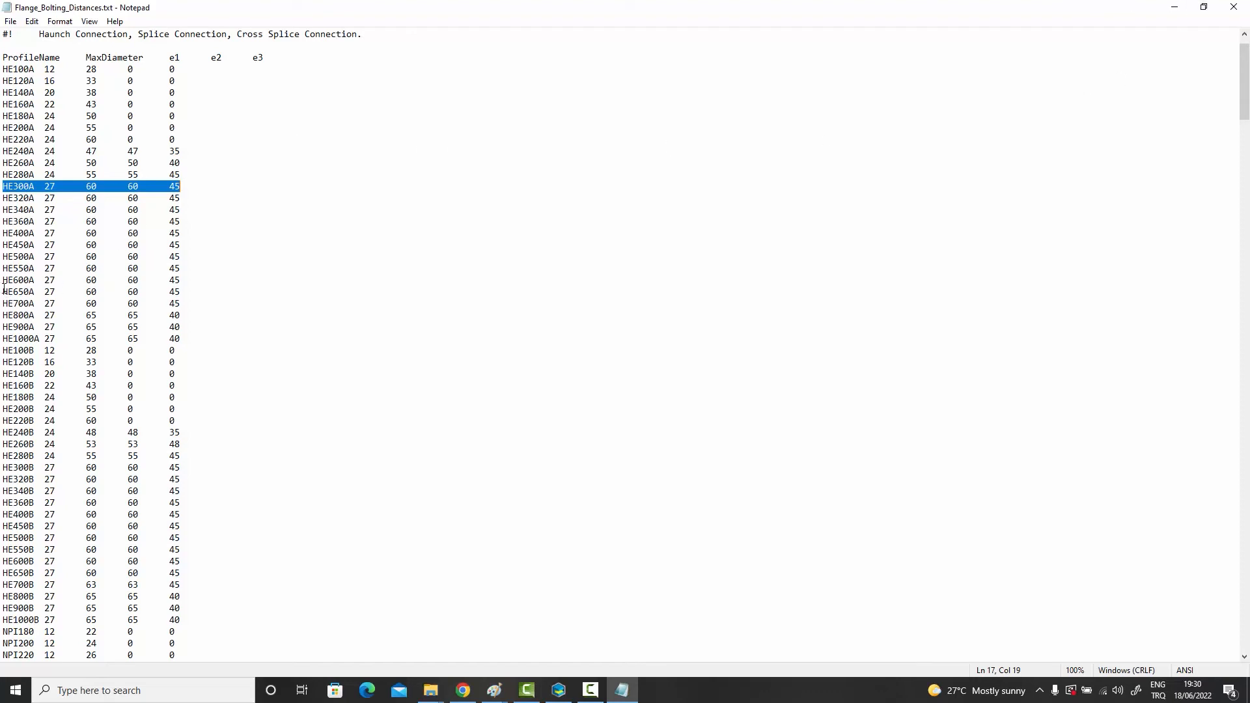
drag(2, 292, 203, 290)
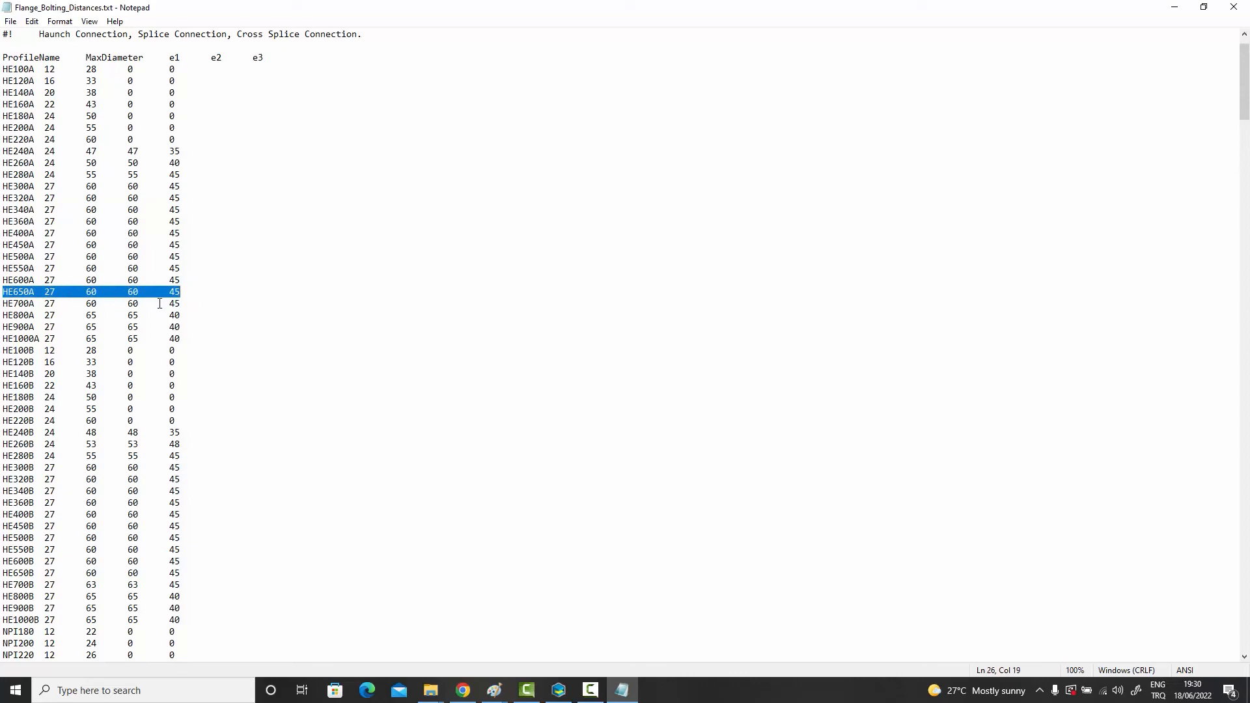
click(1236, 9)
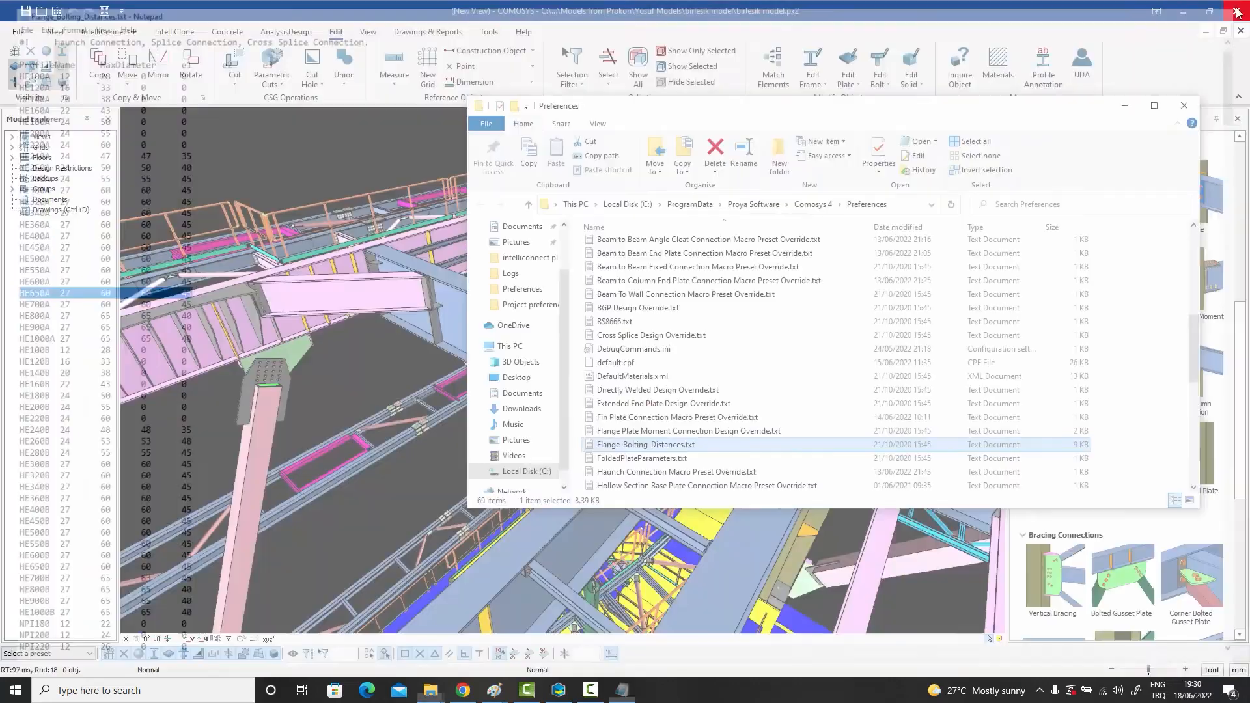
click(1194, 111)
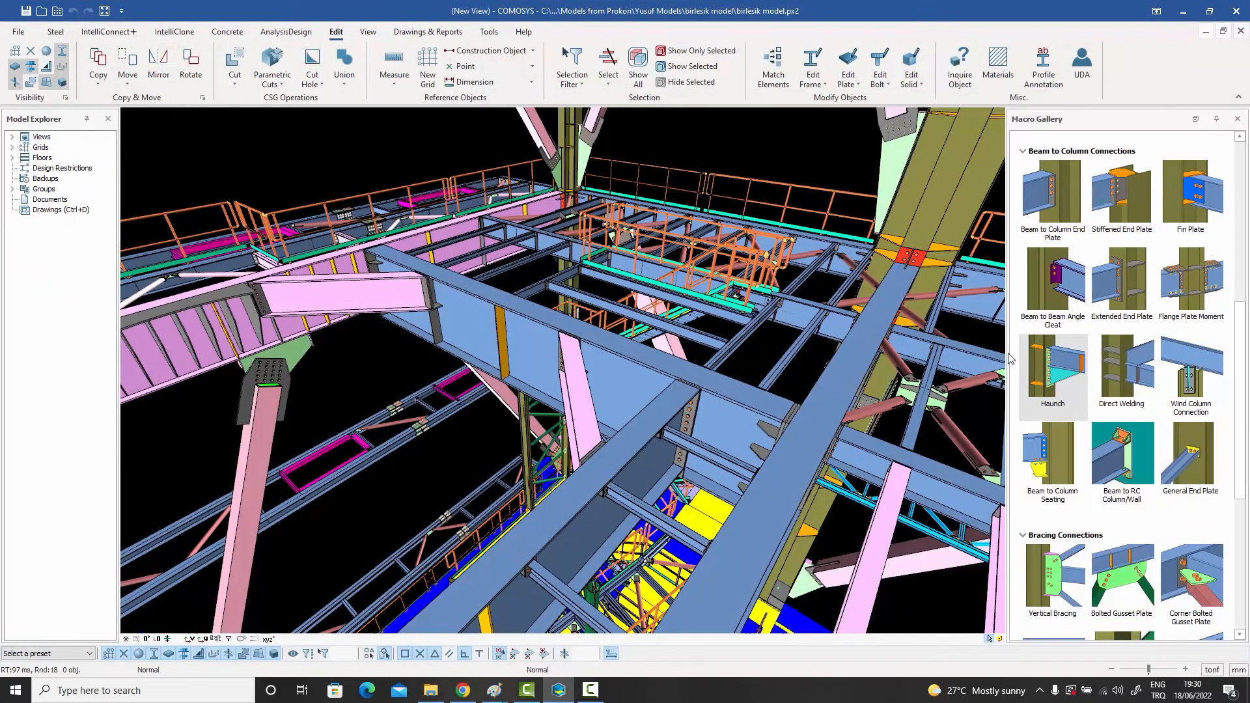
Step: Open the beam-to-column Haunch macro, inspect the end-plate bolt spacing fields in Figure 2, and close its properties
double_click(1064, 374)
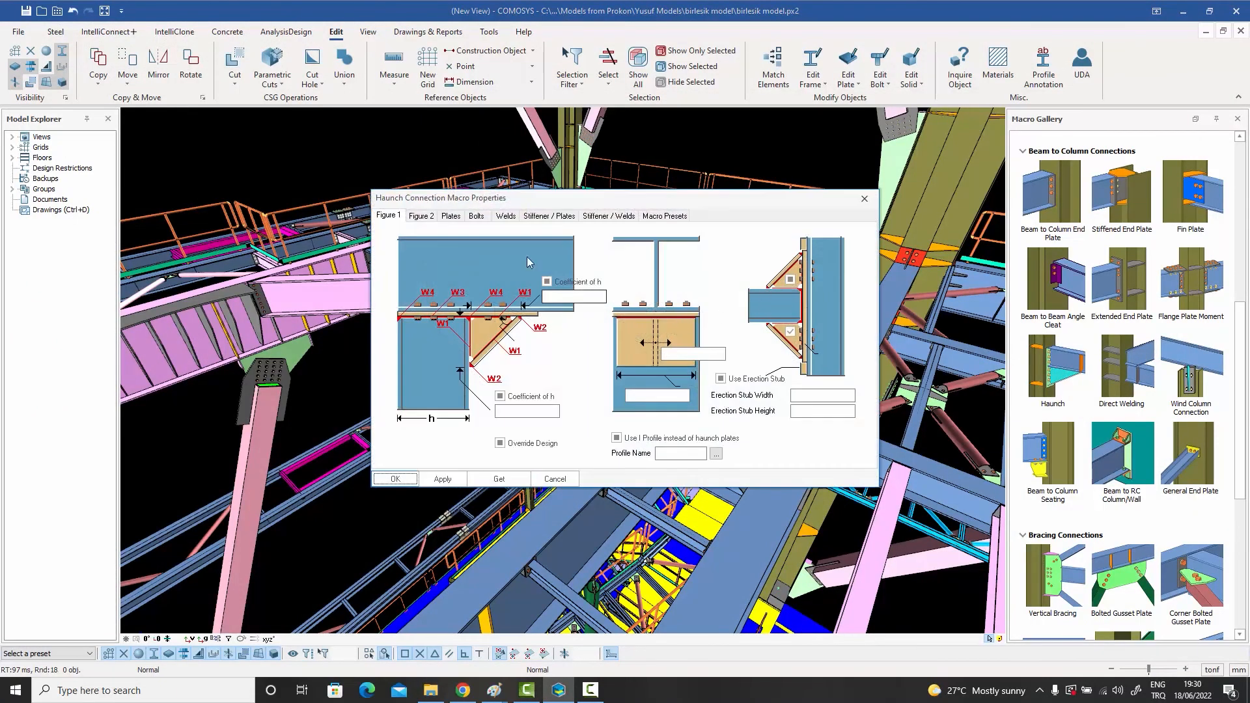
click(421, 216)
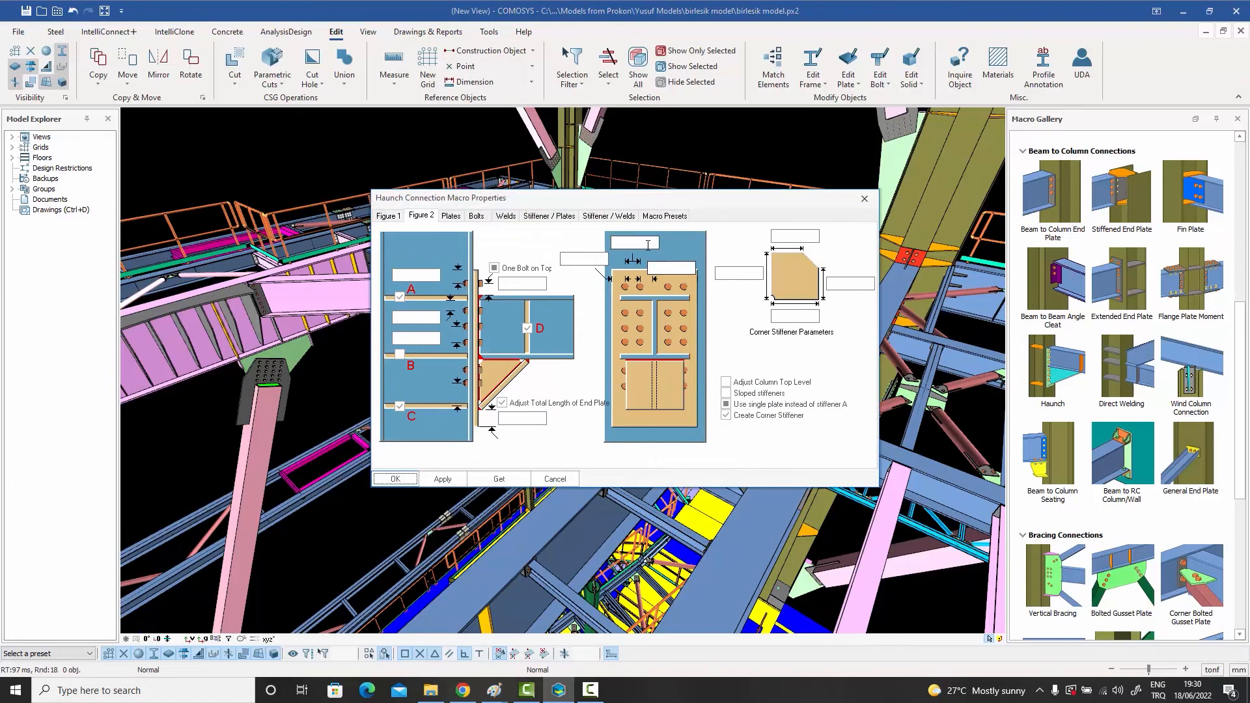
click(666, 268)
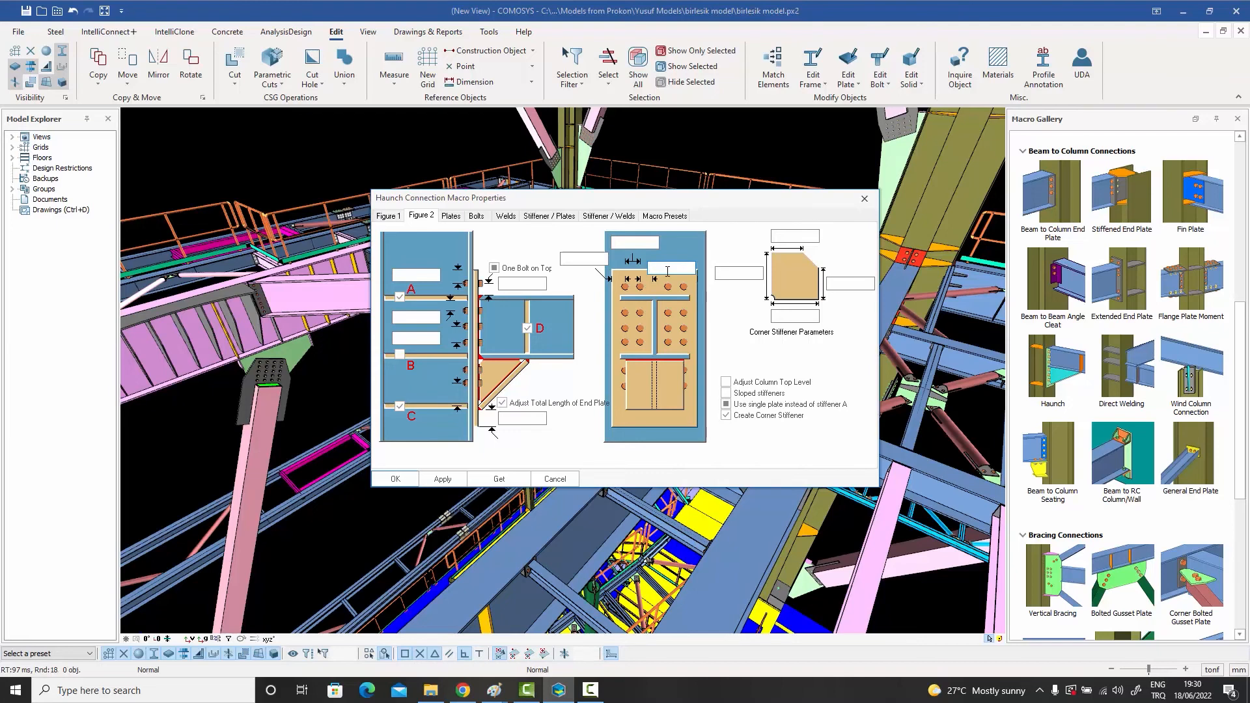
click(866, 199)
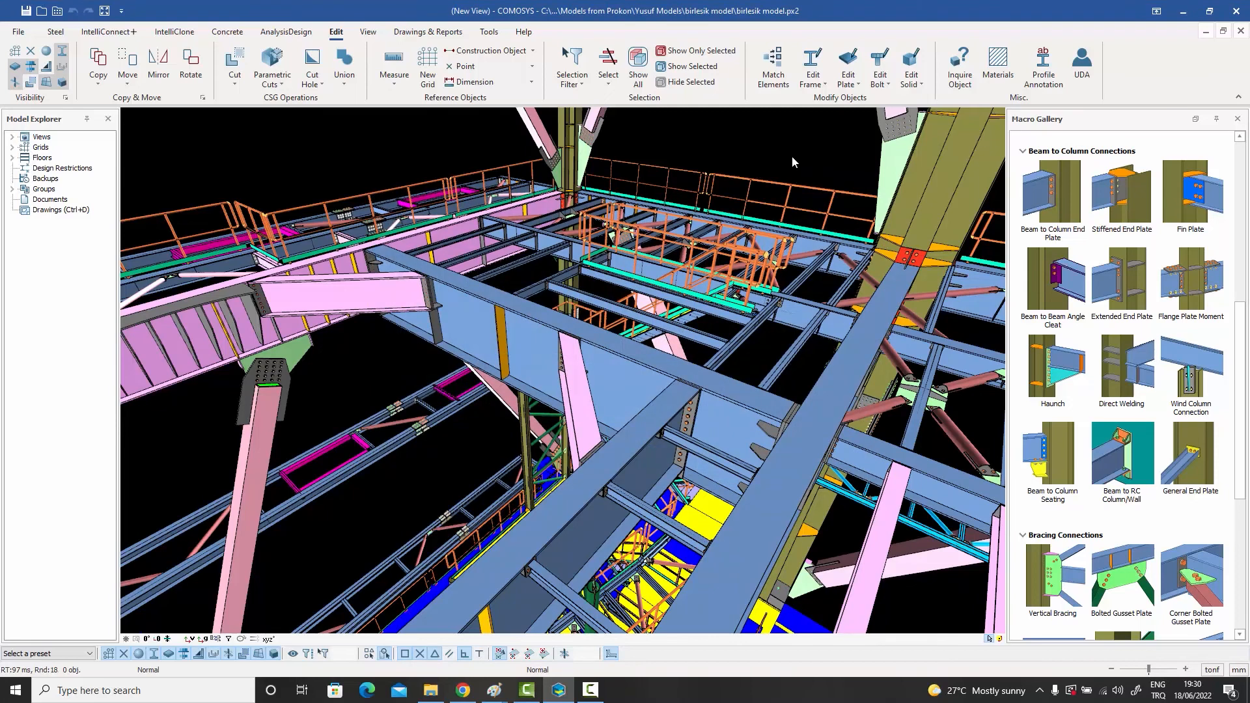